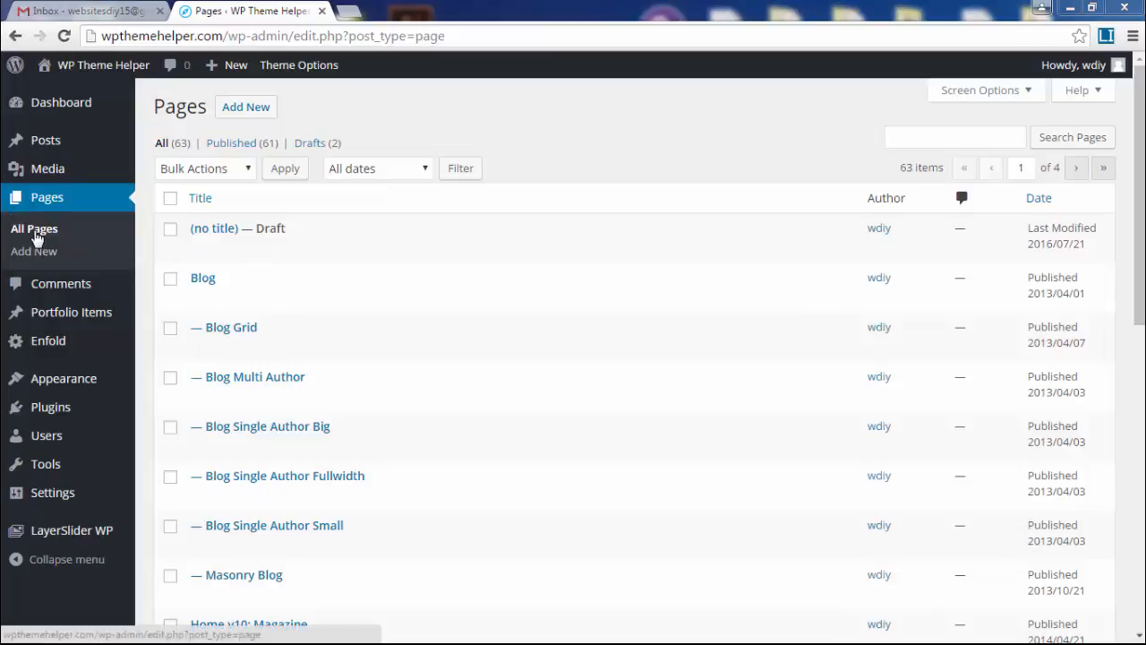
Return to the All Pages list showing 63 pages, 61 published and 2 drafts.
click(35, 232)
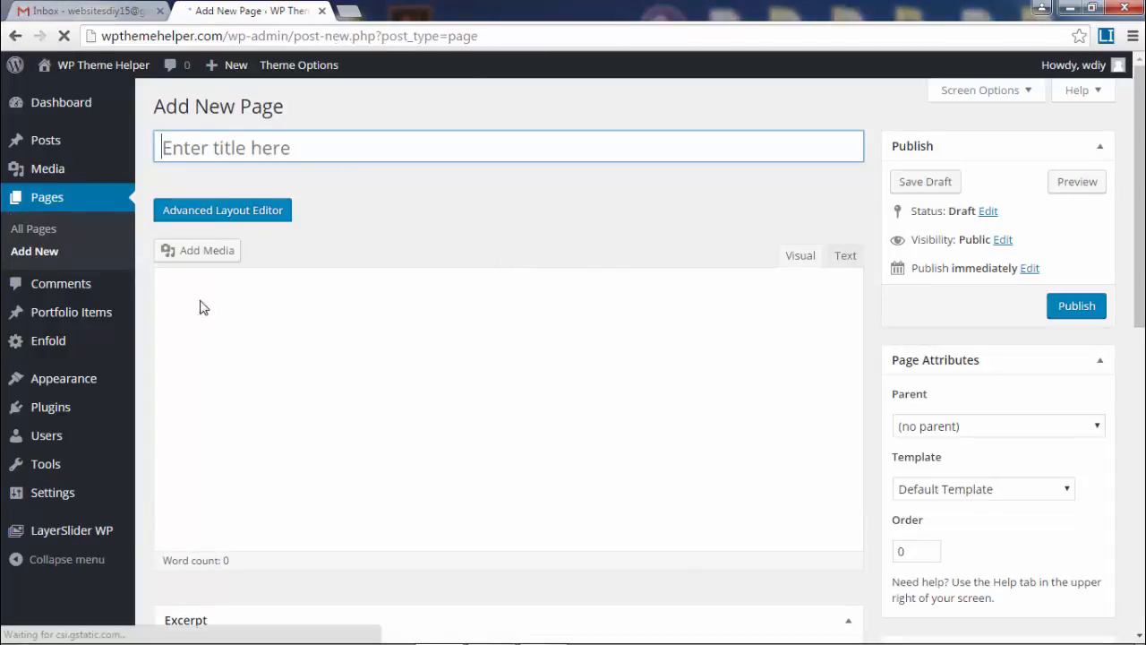
Enter test text in the page body and try its alignment and text colour options.
click(478, 418)
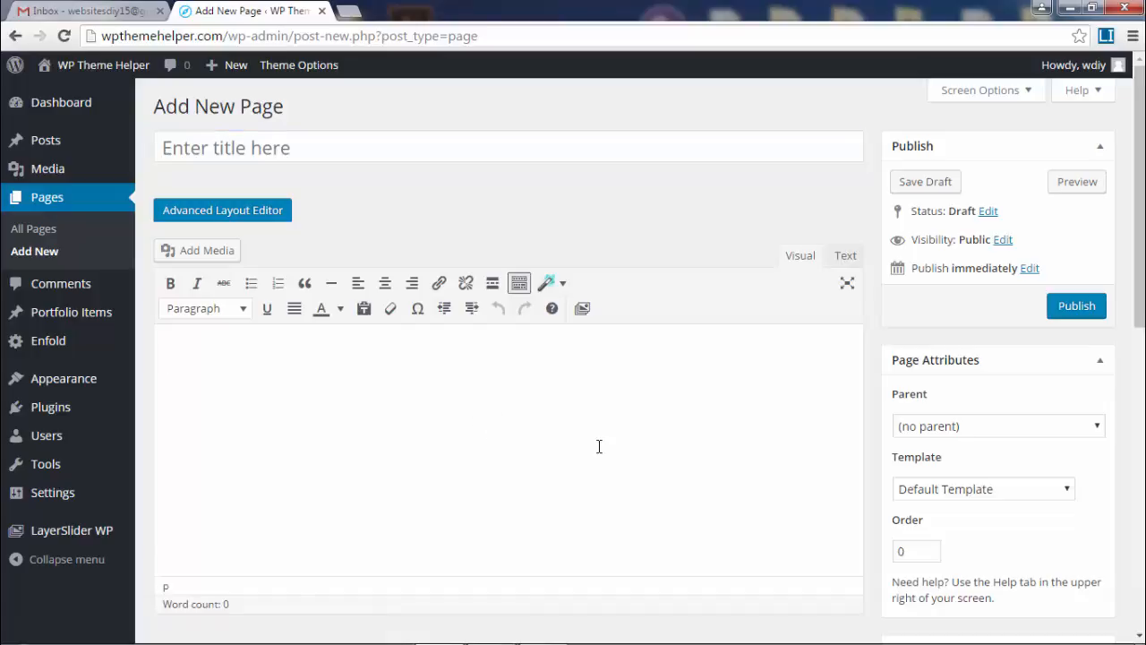
scroll(573, 385, down, 2)
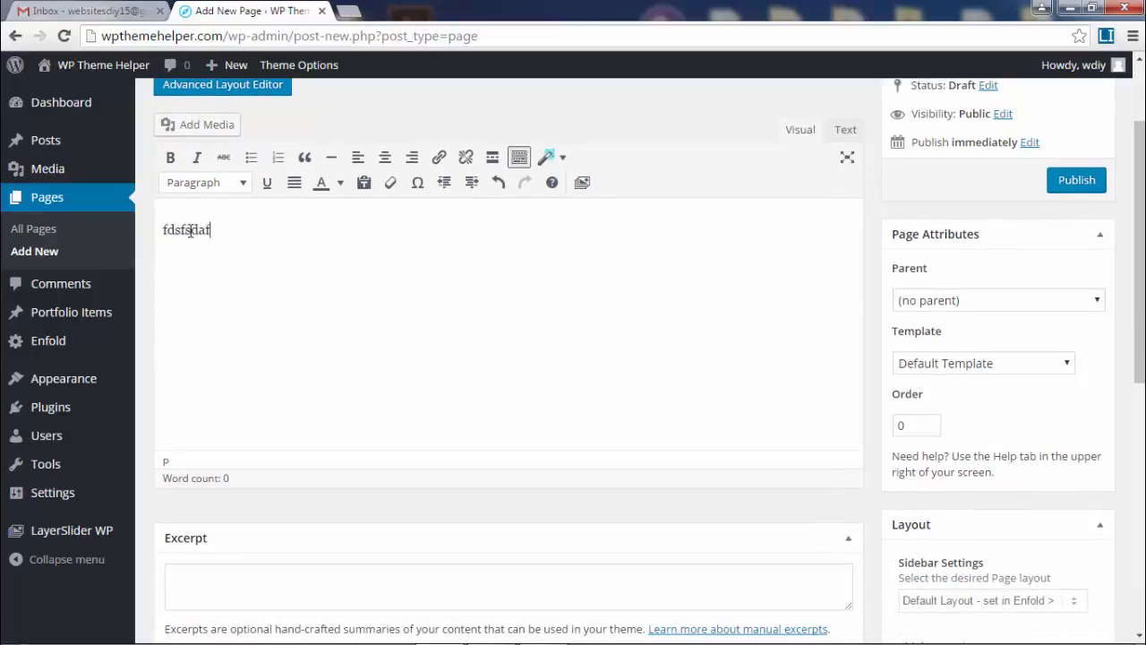
click(385, 167)
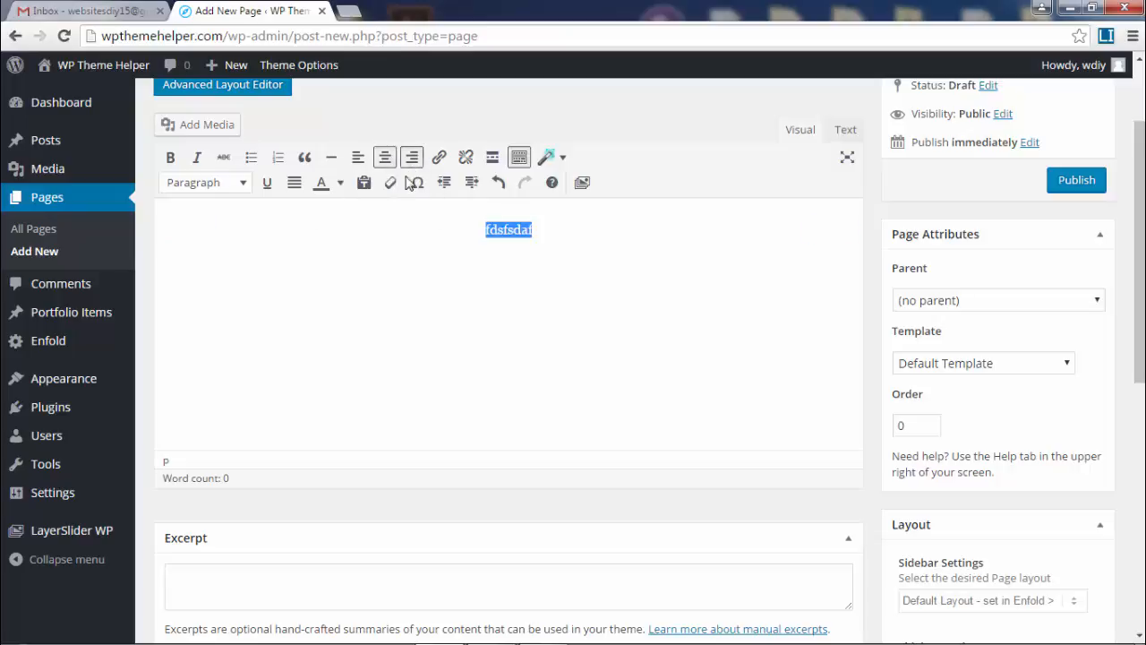
click(340, 184)
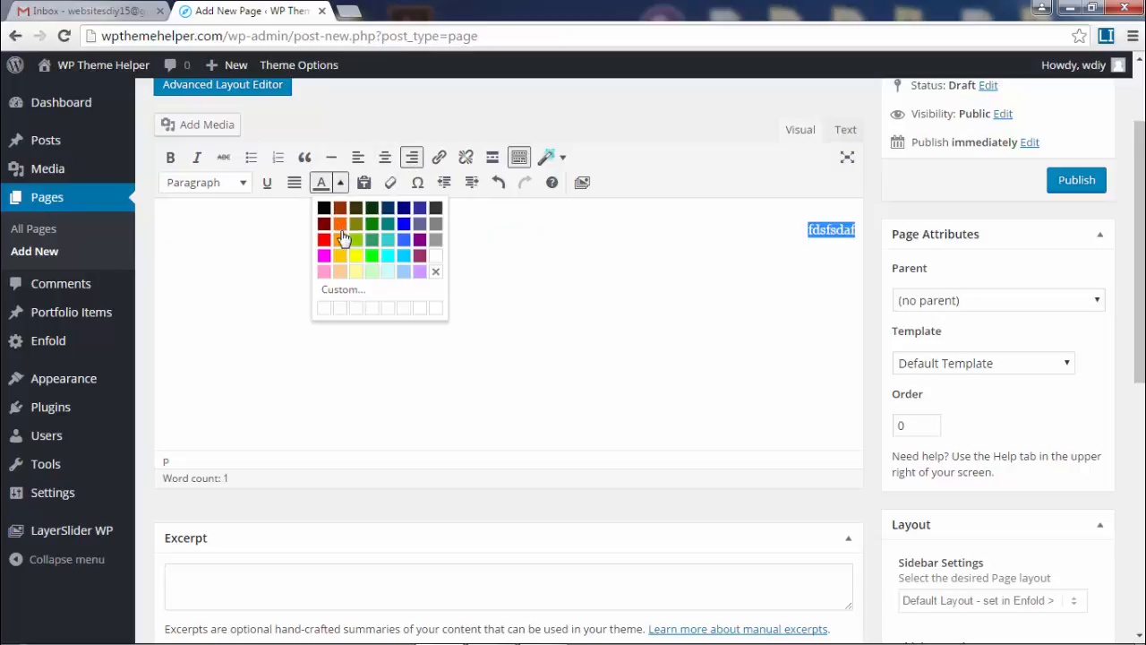
click(754, 273)
Delete the test text and switch the page to the Avia Layout Builder.
key(BackSpace)
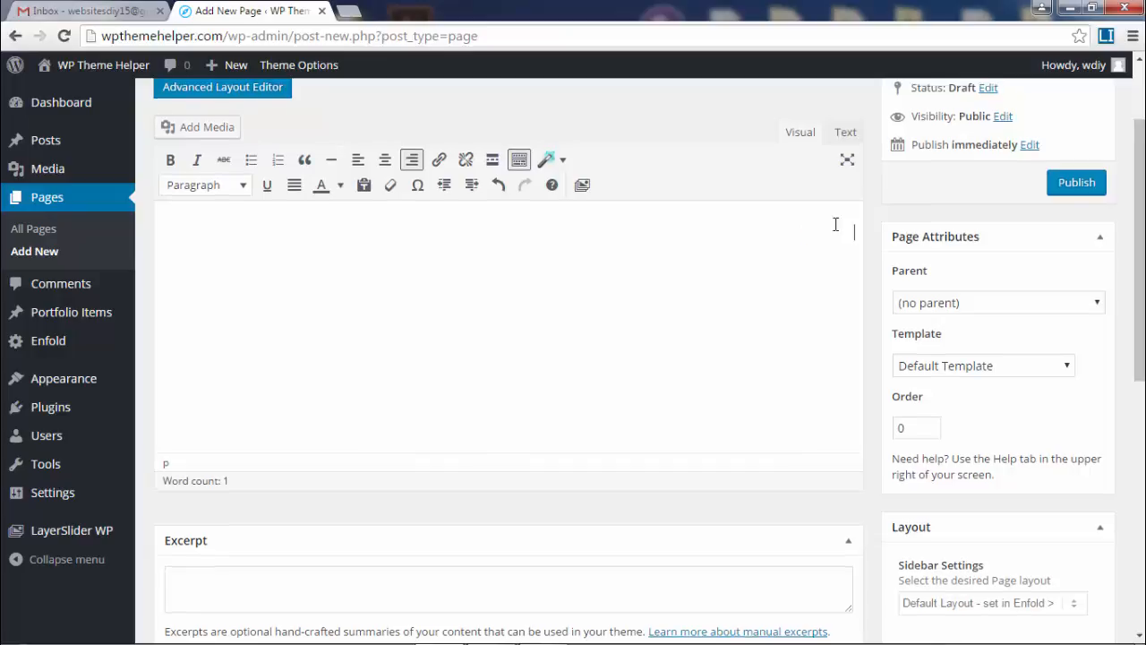
scroll(393, 346, up, 2)
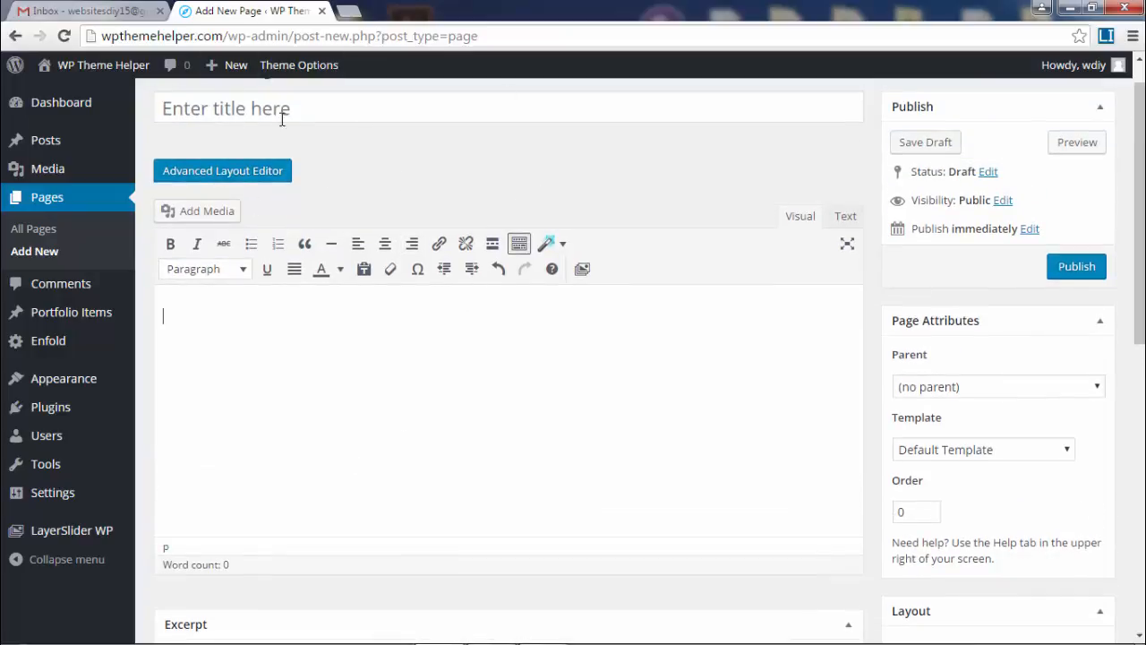
click(220, 171)
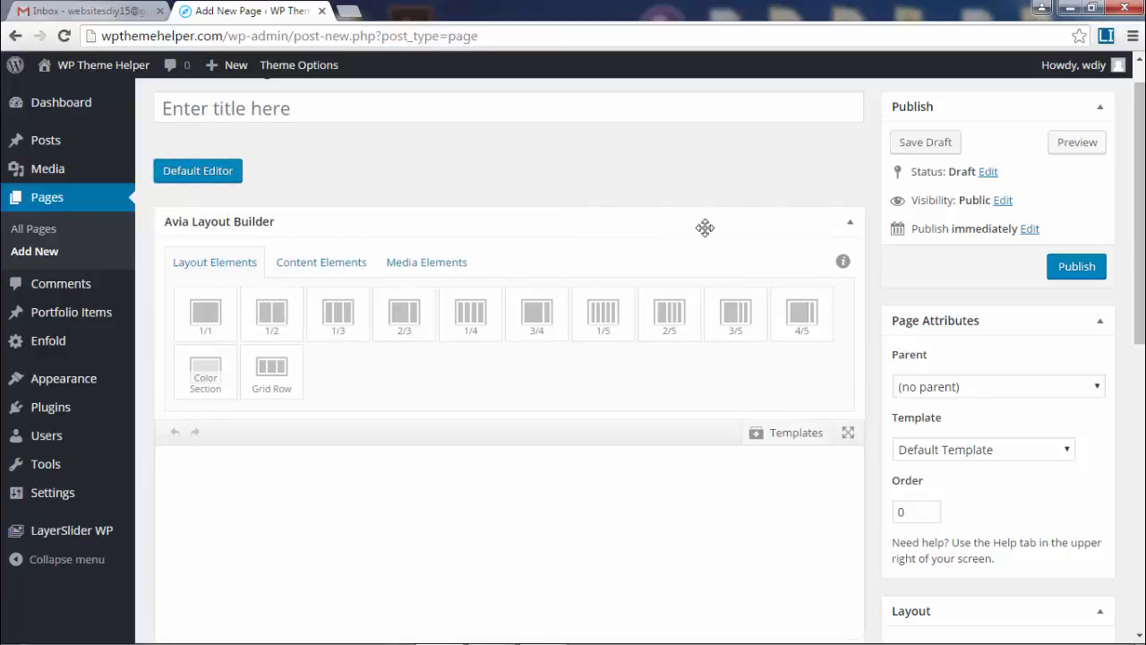
Add a 1/2 column and a 1/3 column to the builder canvas.
scroll(845, 277, down, 2)
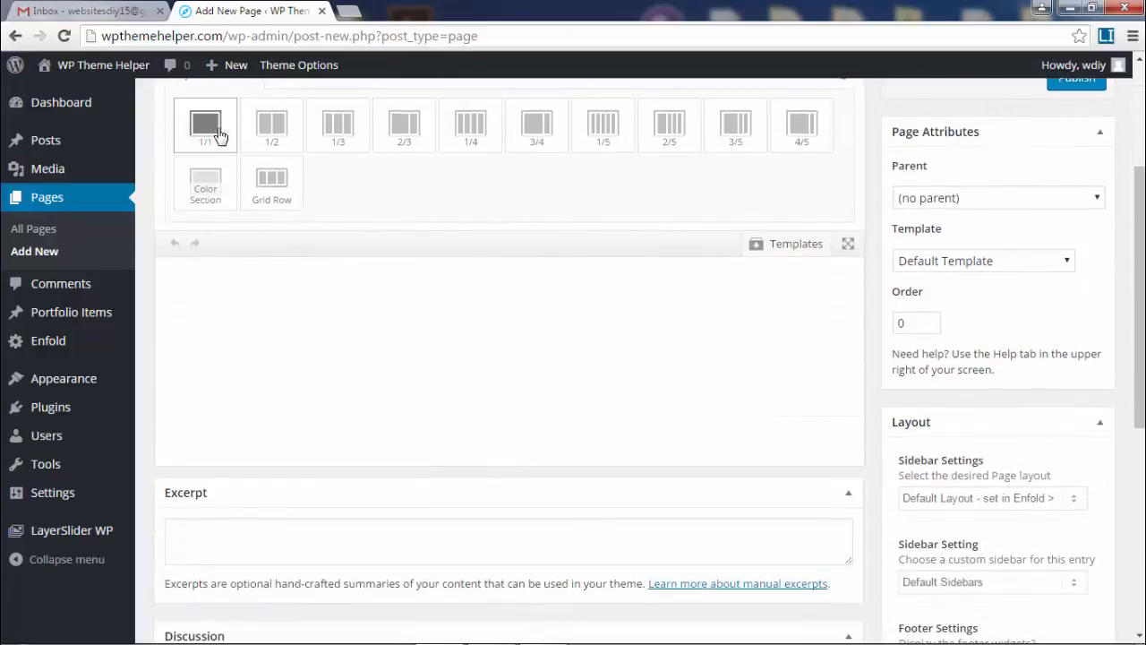
click(282, 138)
click(336, 130)
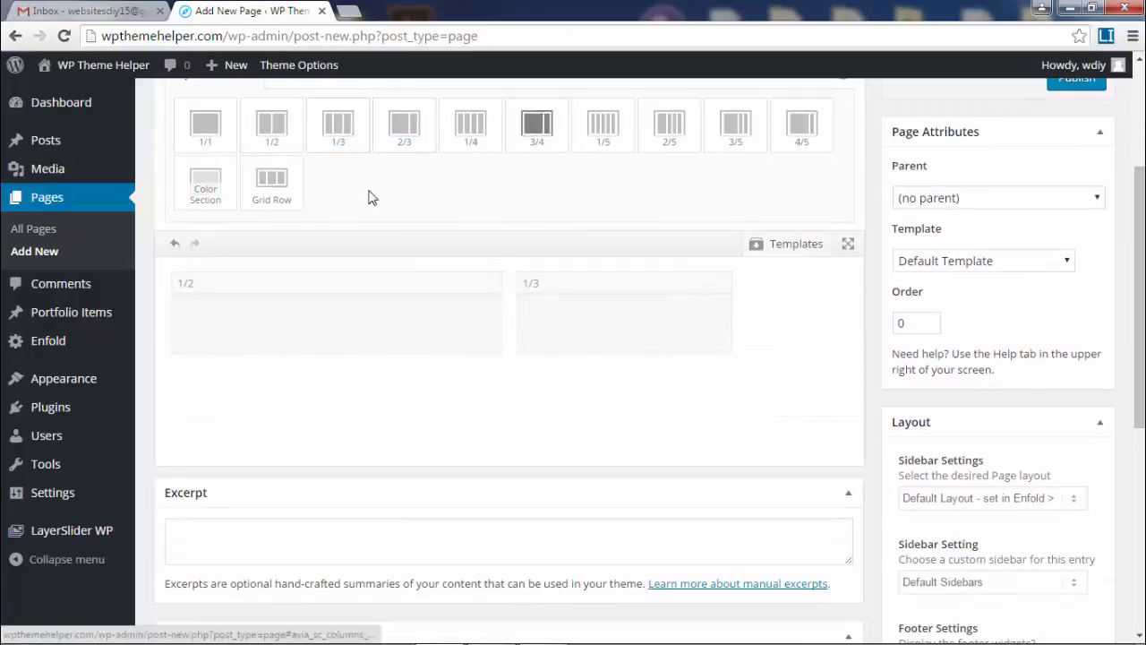
scroll(736, 326, up, 2)
Drop an Icon, Text Block, Contact Form and Team Member into the columns.
click(320, 269)
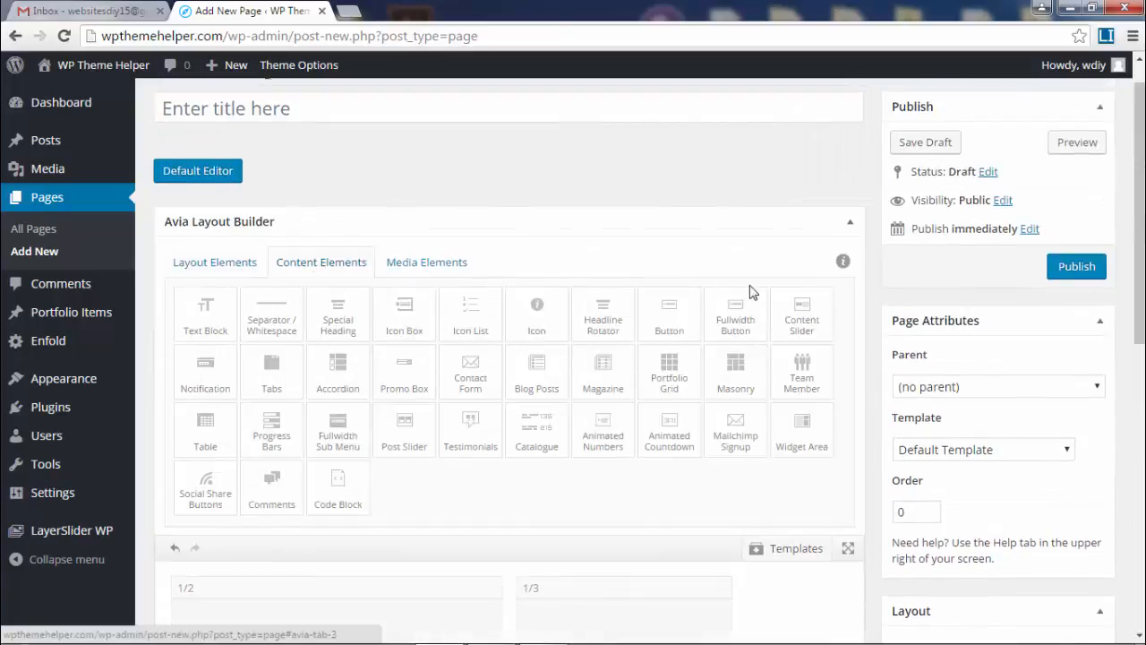
scroll(747, 298, down, 1)
drag(537, 215, 384, 551)
drag(205, 224, 625, 546)
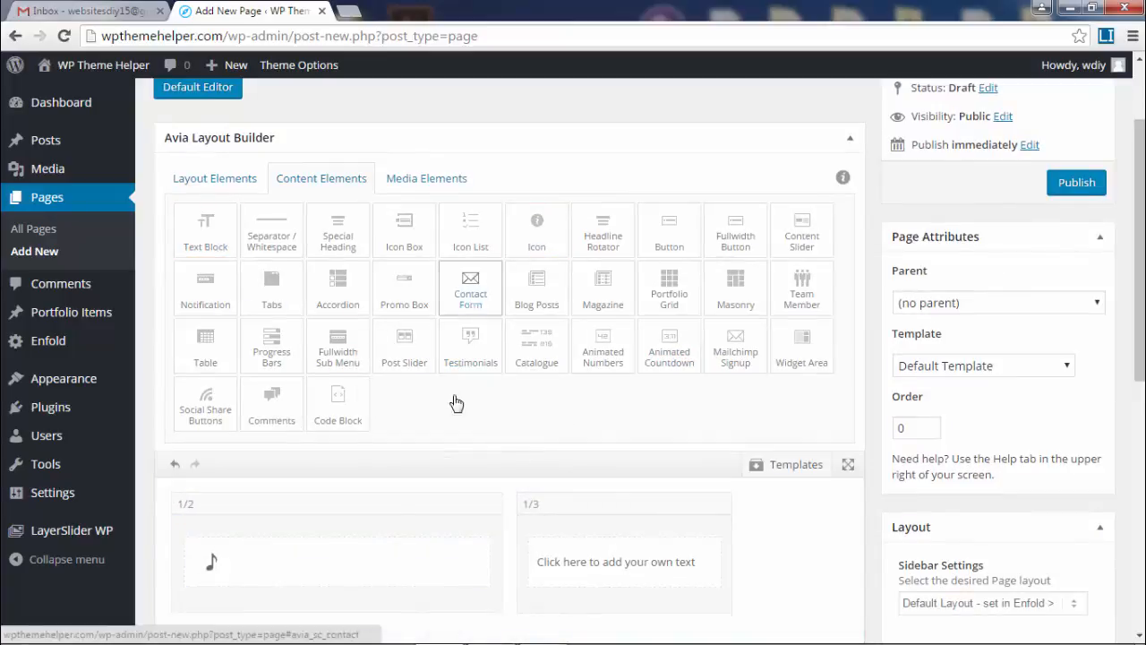
drag(461, 300, 418, 562)
drag(802, 287, 618, 573)
Browse the Media Elements, then return the page to the default editor.
click(439, 184)
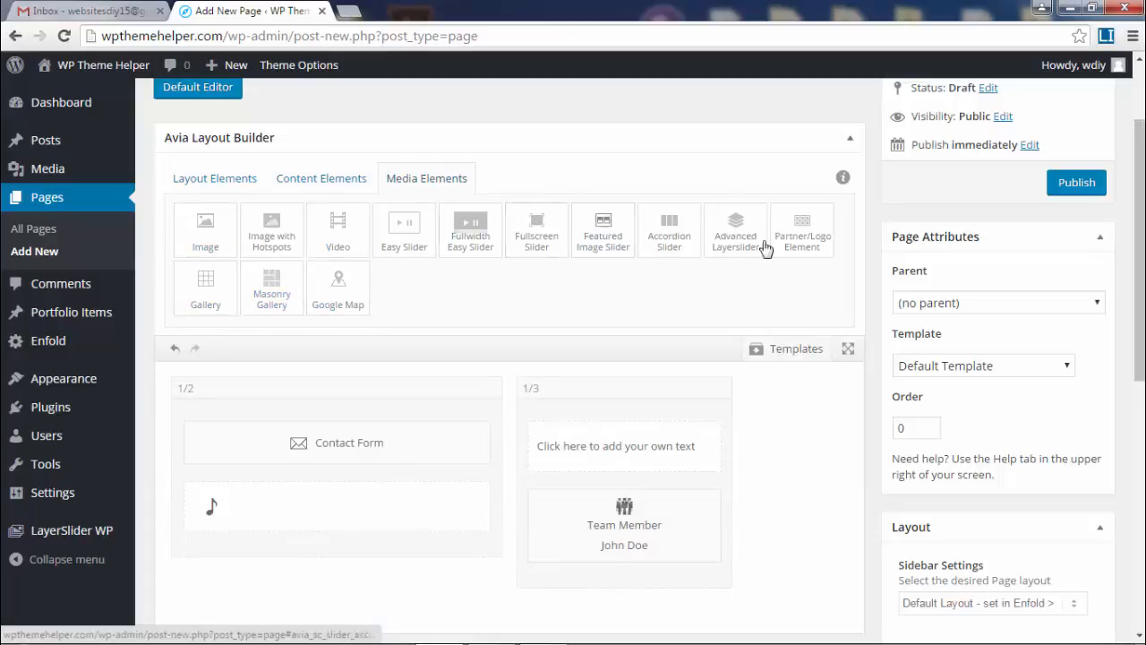
scroll(555, 502, down, 2)
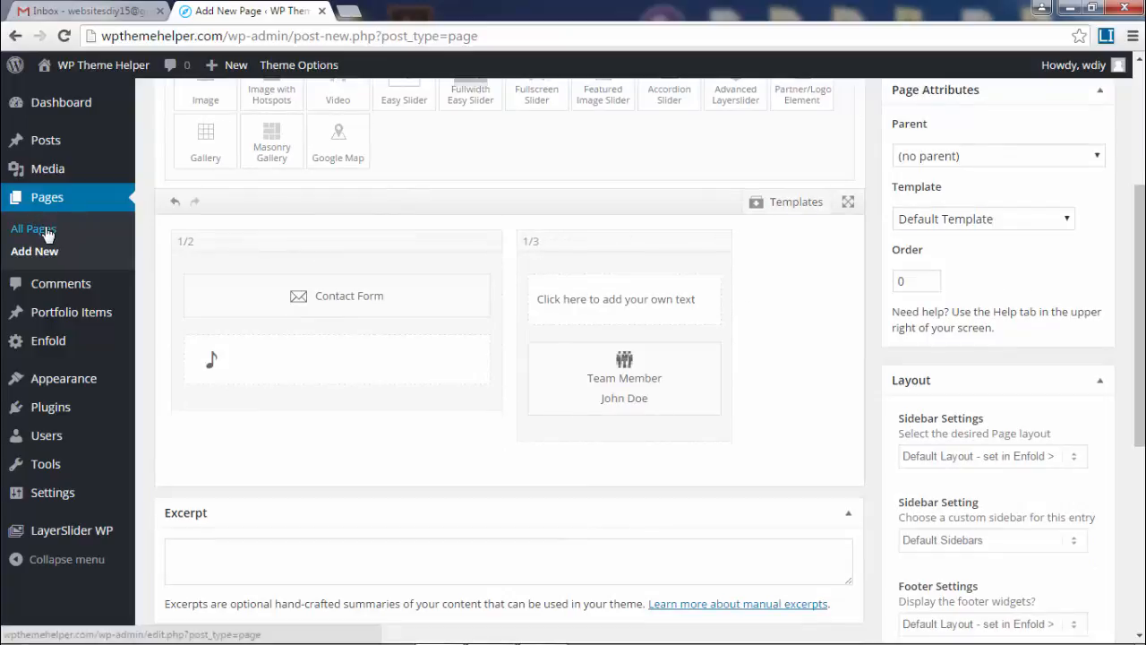
scroll(324, 288, up, 3)
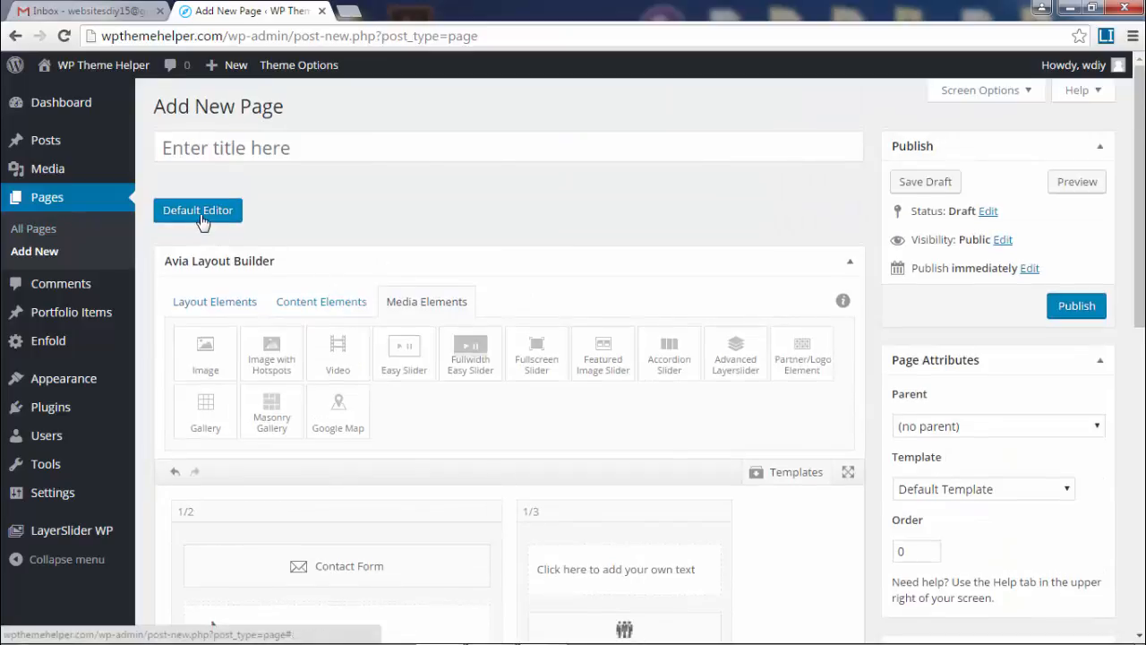
click(197, 207)
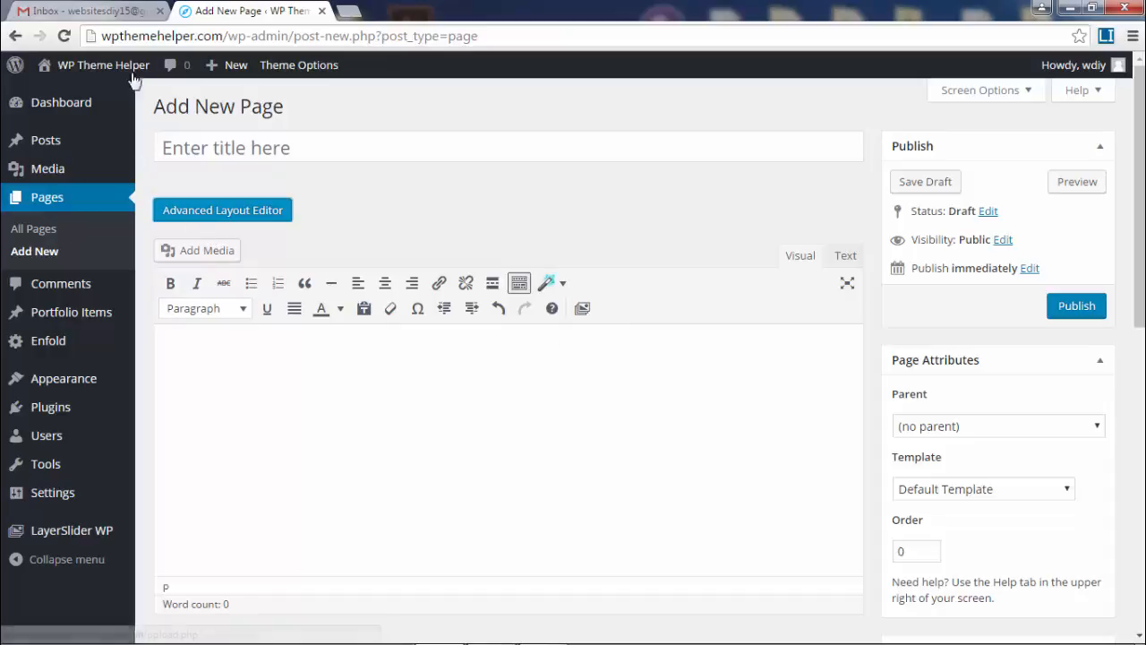
Open the live site in a new browser tab and switch to it.
mouse_move(90, 72)
right_click(58, 95)
click(94, 111)
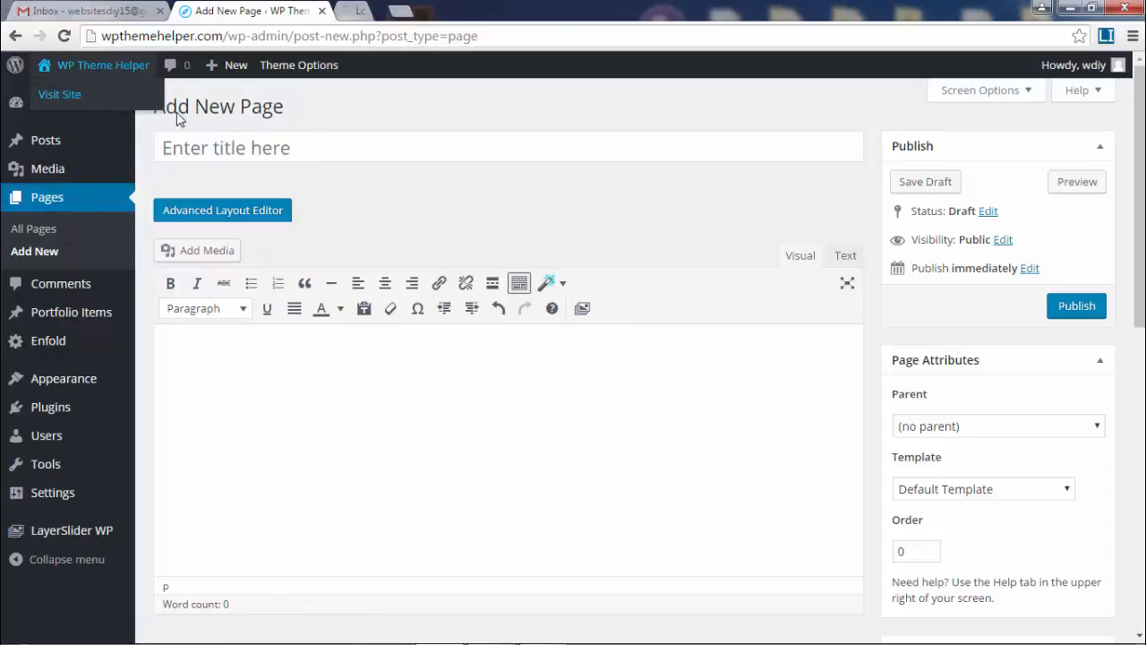
click(400, 9)
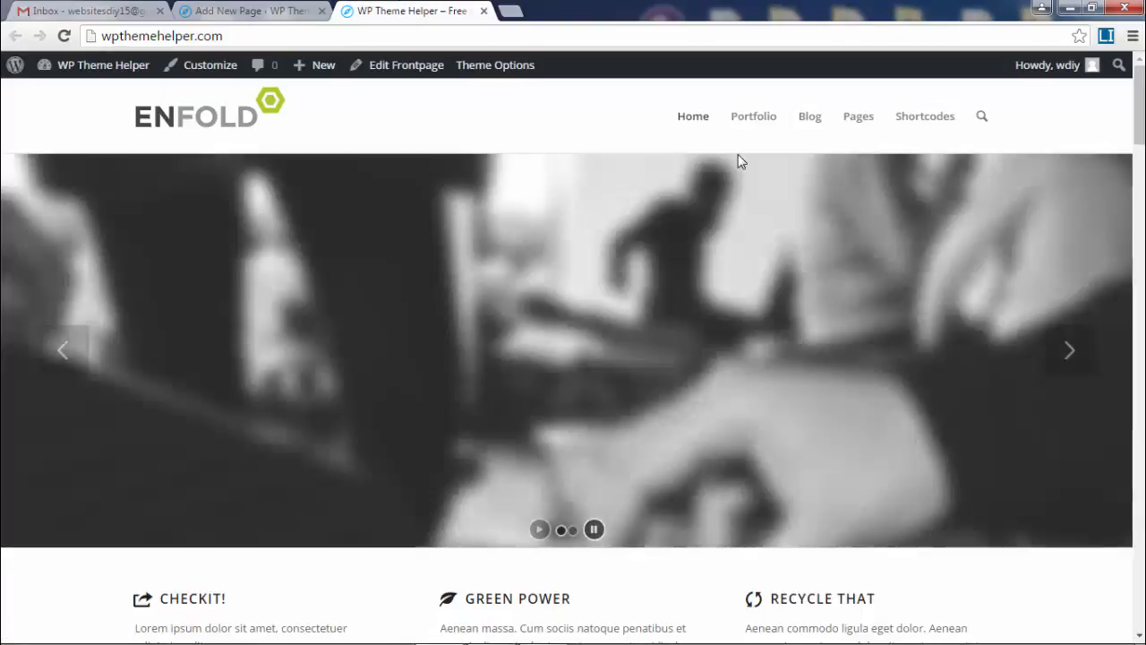
Scroll through the Transparent Header page, then open 'Home v1: Landing Page Style' from Home.
mouse_move(693, 117)
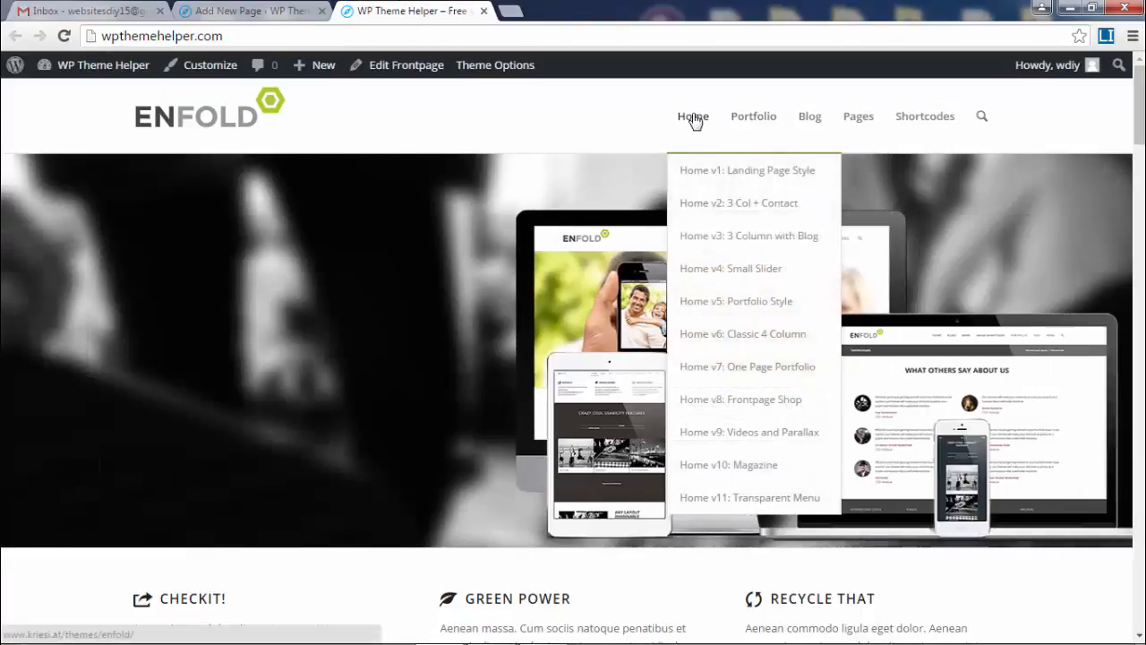
mouse_move(1139, 134)
mouse_down()
mouse_move(1139, 627)
mouse_move(1139, 143)
mouse_up()
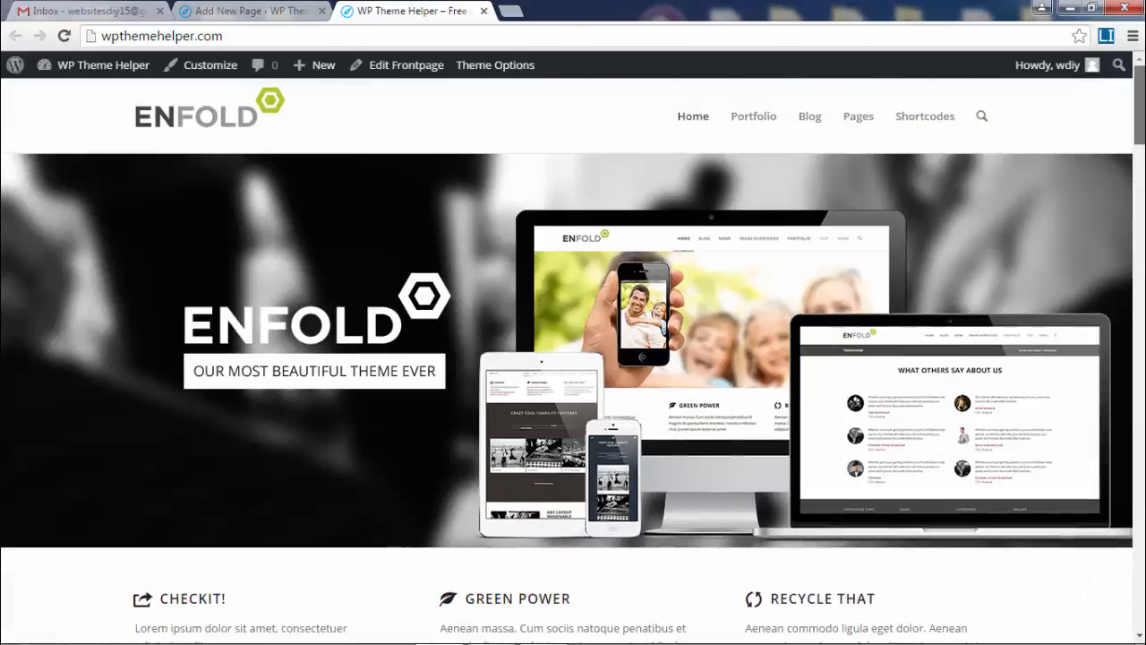
mouse_move(696, 120)
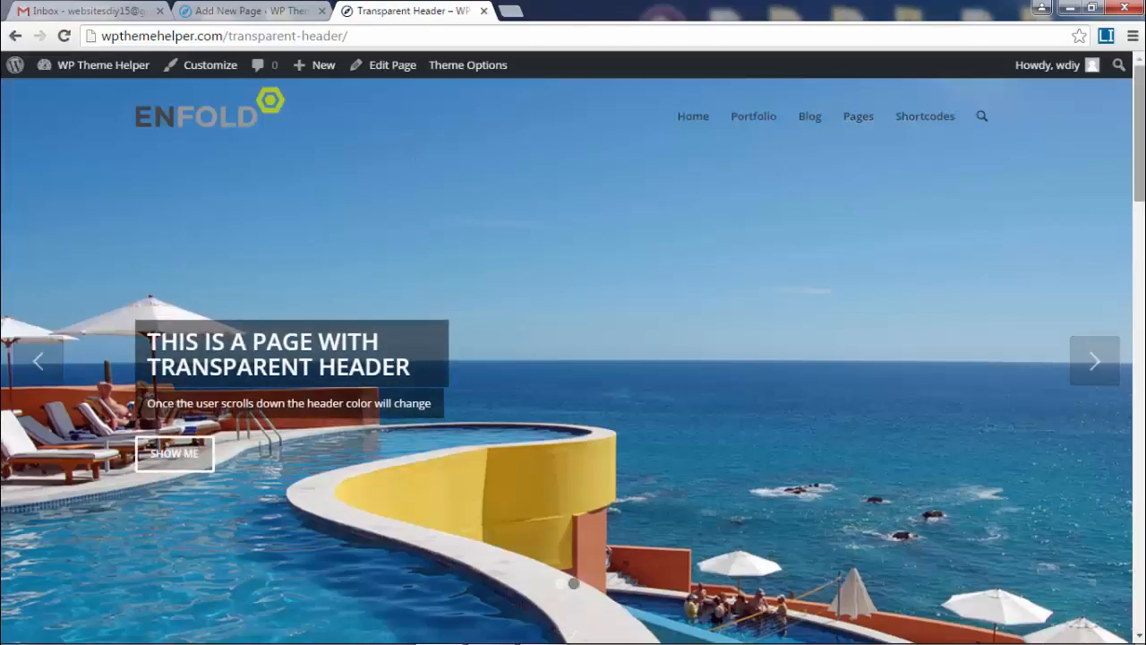
scroll(535, 133, down, 1)
scroll(573, 358, down, 1)
scroll(573, 358, up, 3)
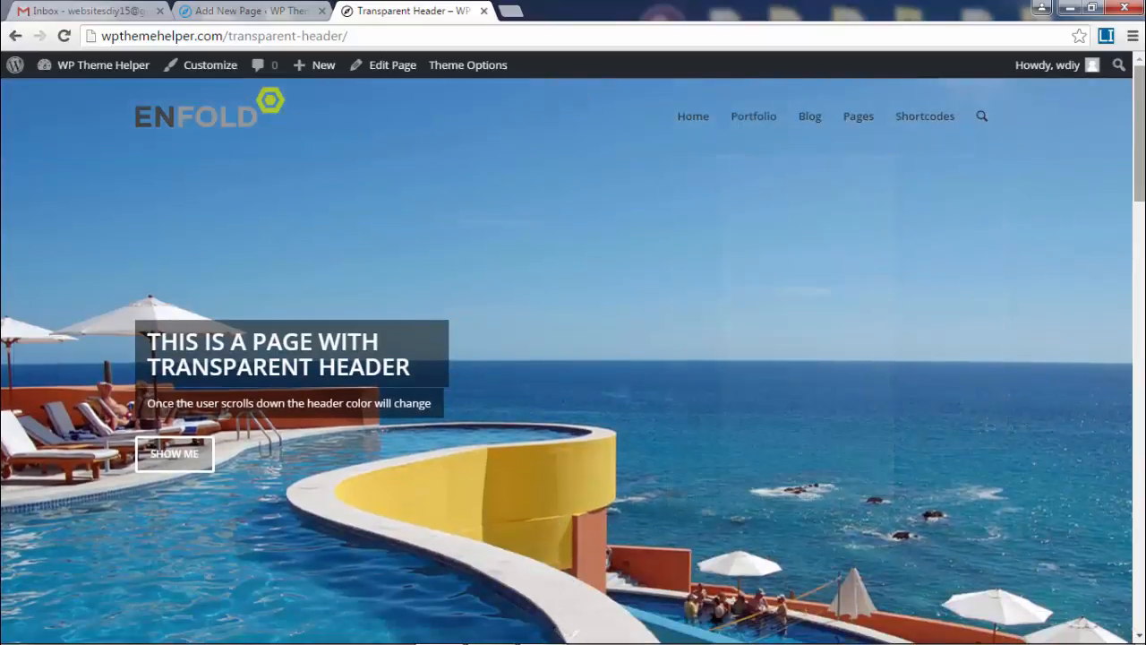
scroll(670, 148, down, 3)
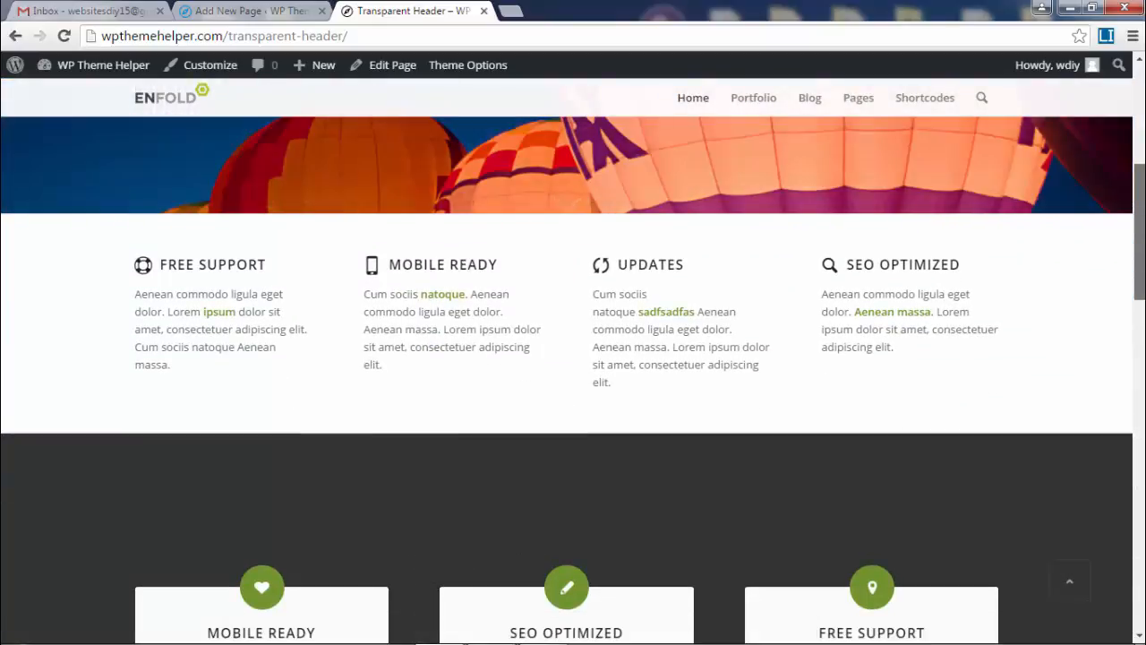
scroll(573, 358, down, 1)
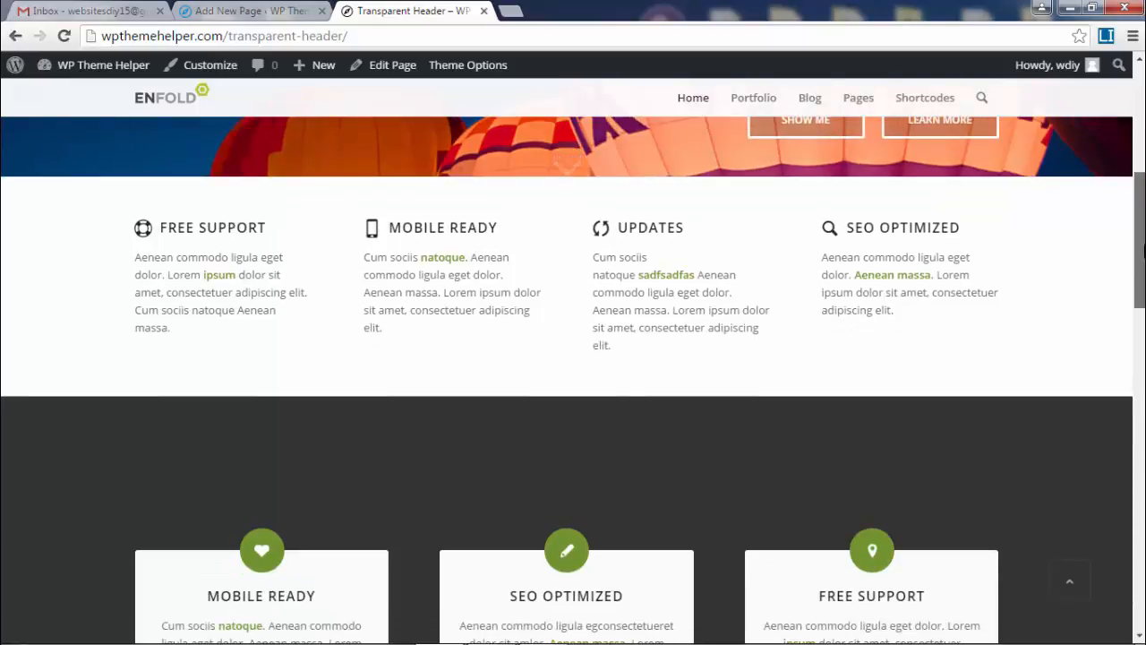
drag(1145, 246, 1145, 252)
scroll(895, 305, down, 8)
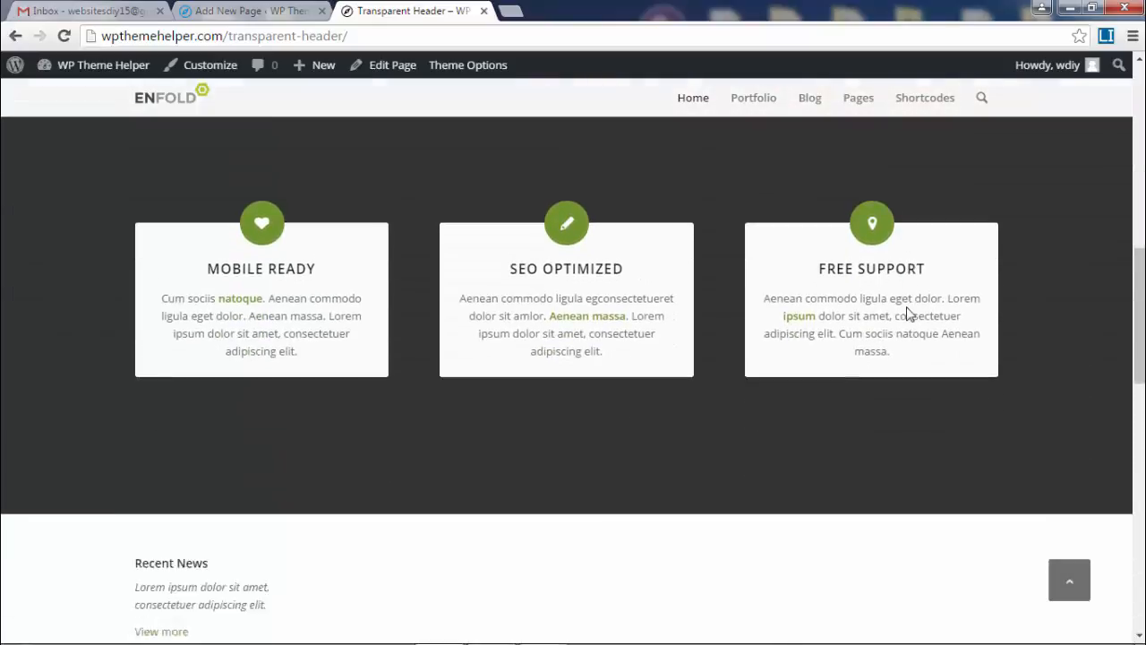
scroll(952, 318, down, 5)
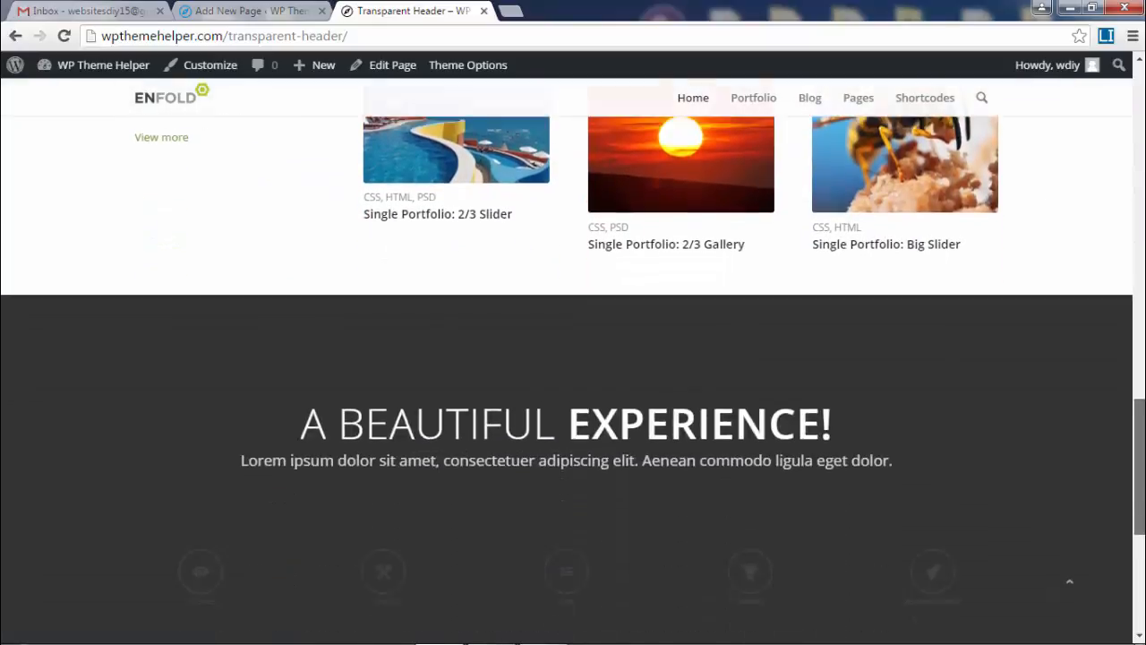
scroll(983, 356, up, 1)
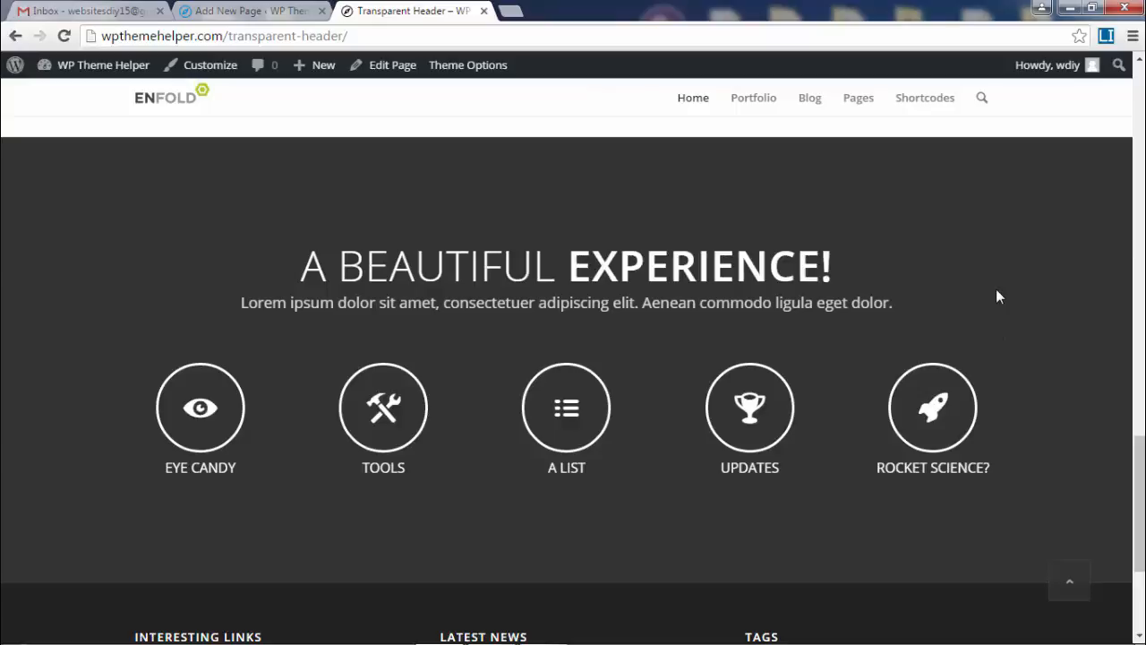
scroll(997, 289, up, 1)
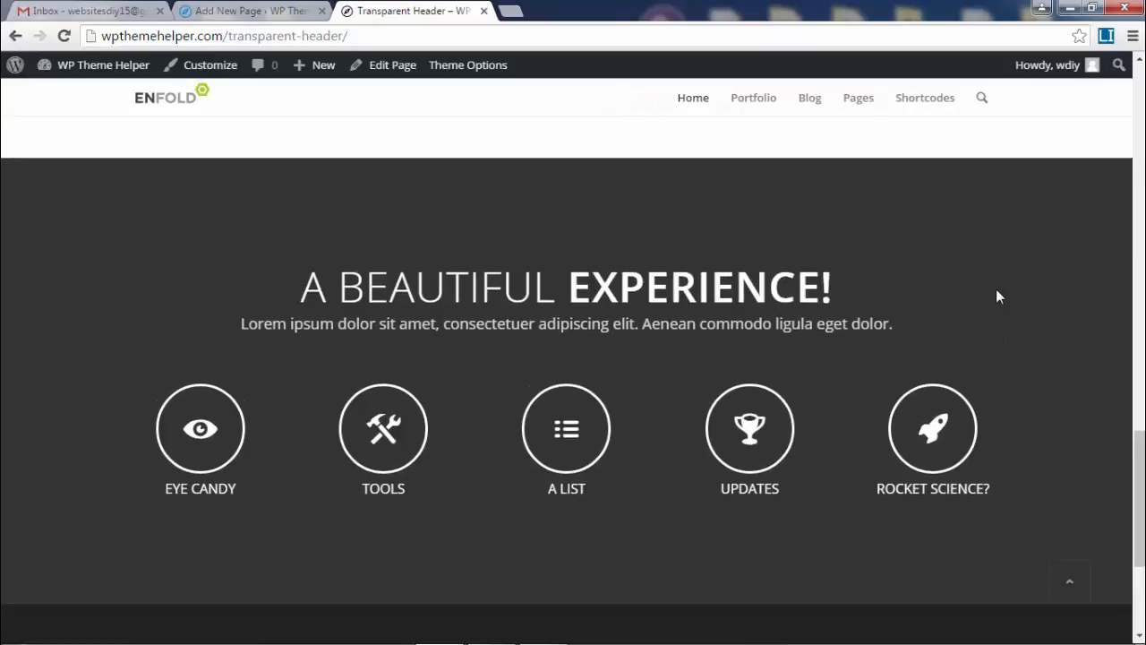
scroll(972, 403, up, 1)
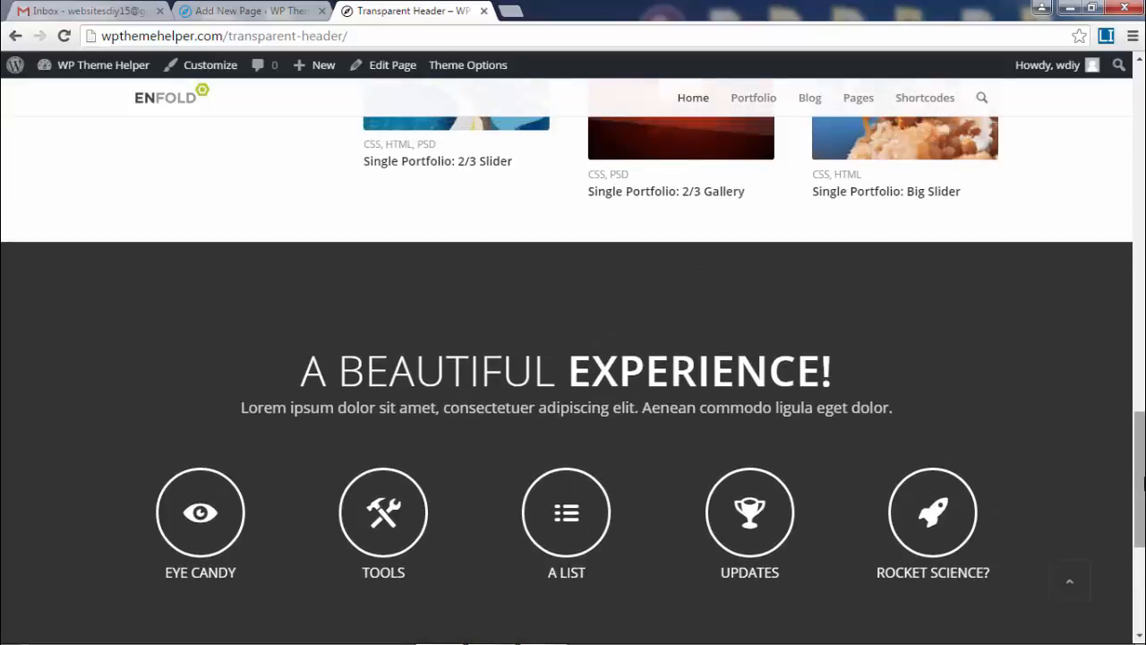
drag(1139, 493, 1138, 145)
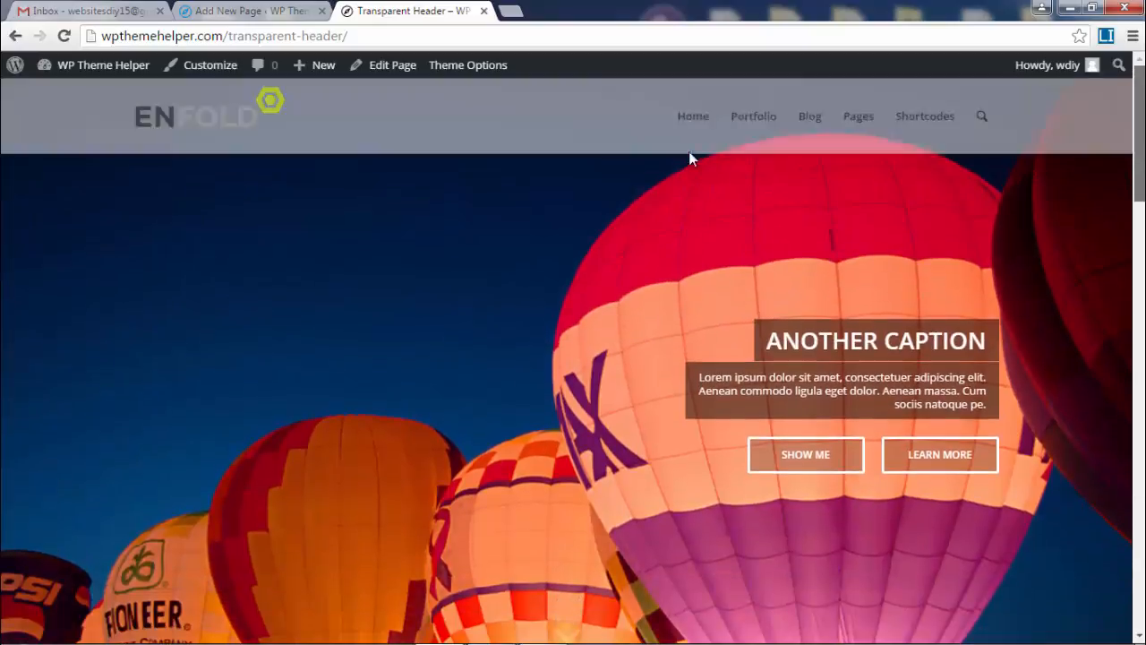
click(726, 172)
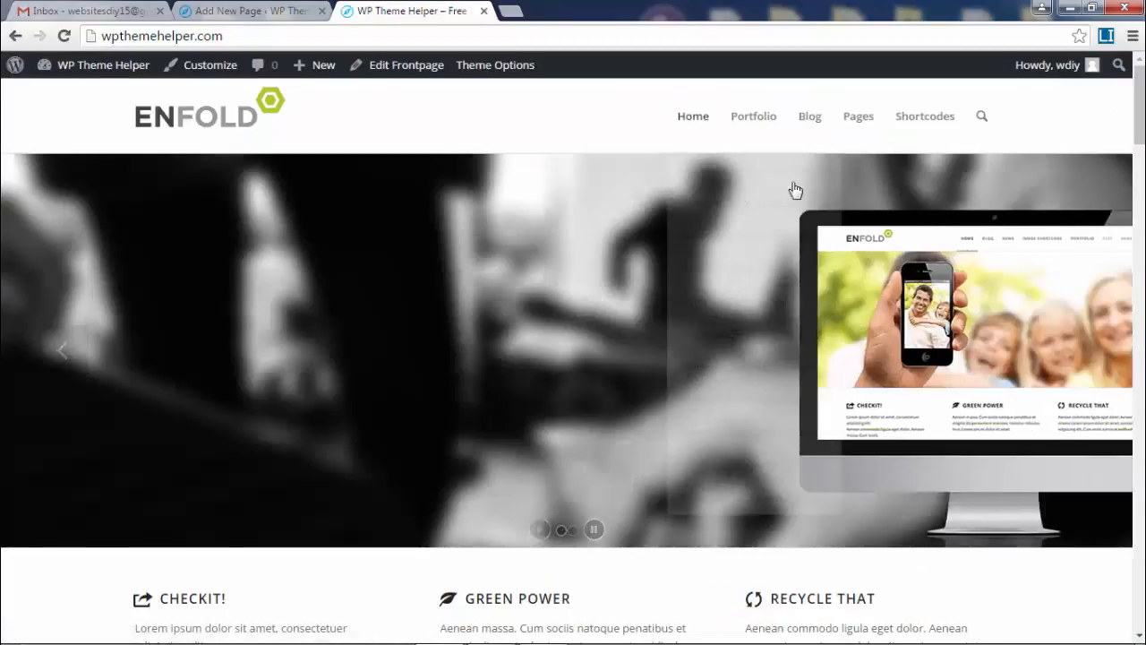
mouse_move(861, 124)
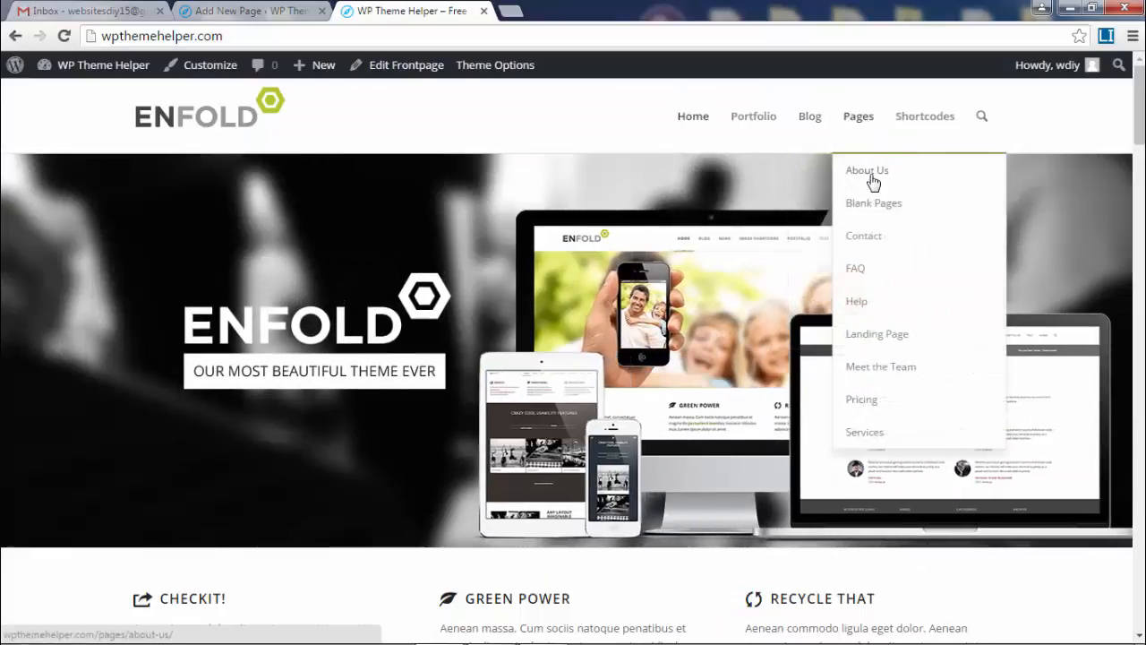
click(870, 172)
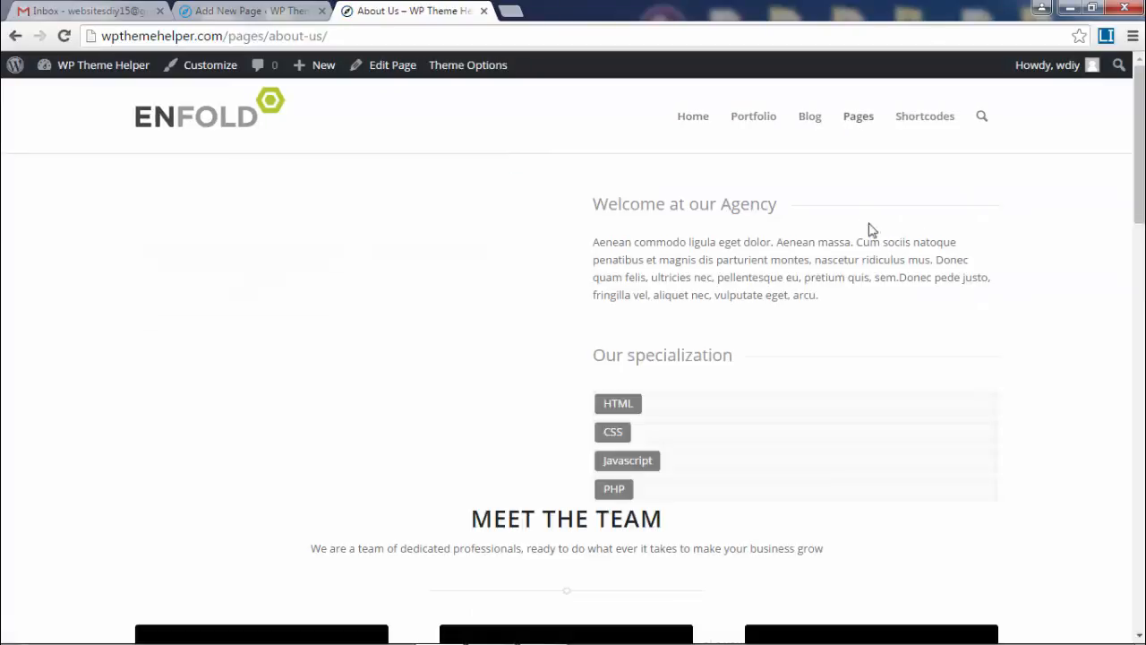
scroll(836, 287, down, 2)
scroll(836, 287, up, 2)
mouse_move(858, 117)
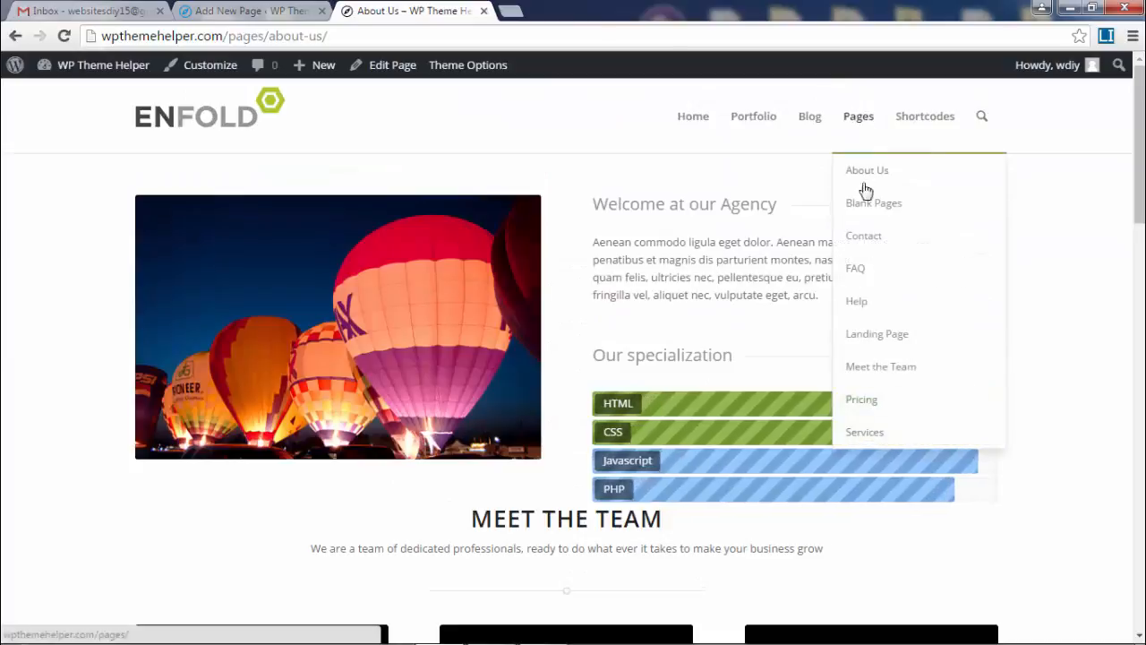
click(865, 237)
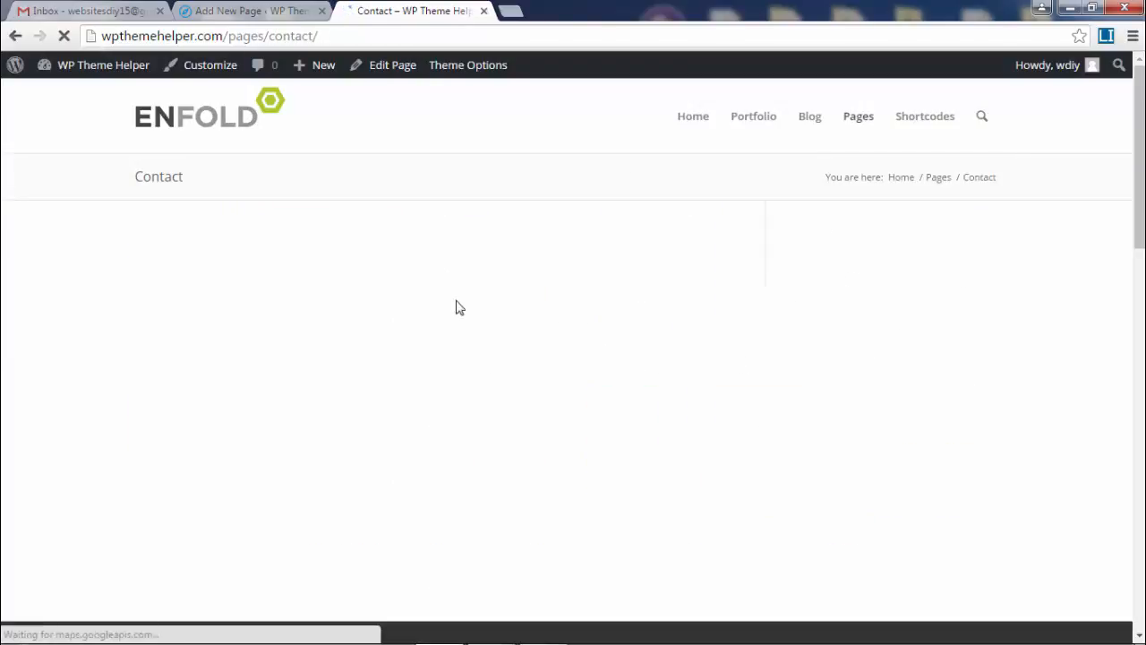
scroll(657, 235, down, 2)
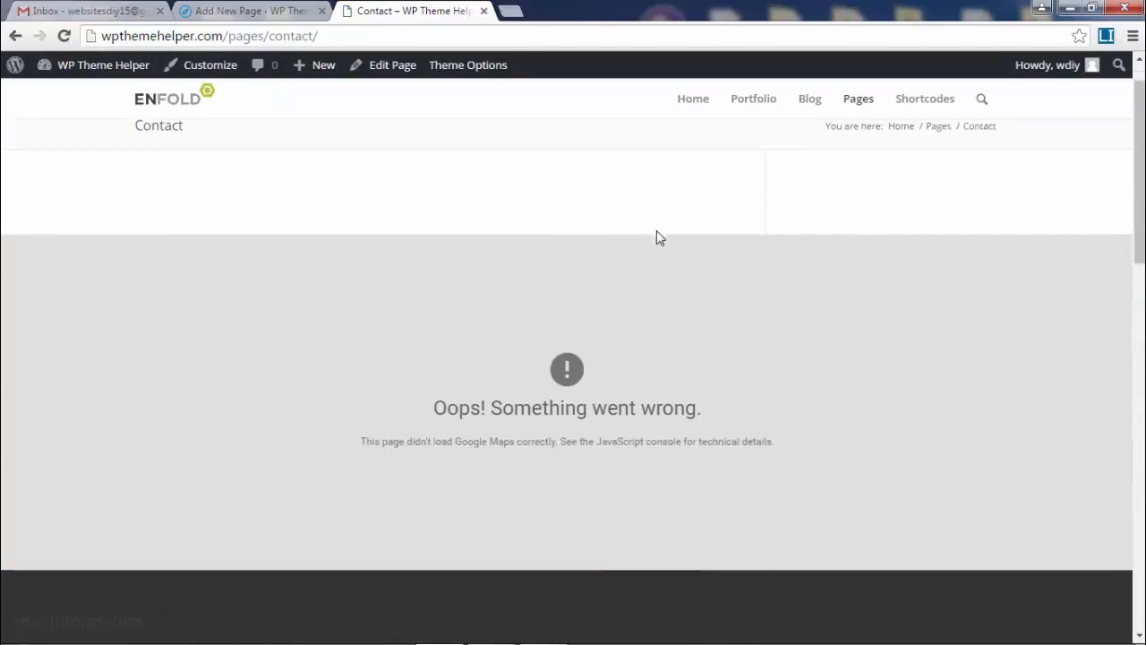
drag(1141, 170, 1141, 259)
drag(27, 272, 148, 385)
click(539, 341)
drag(1140, 268, 1140, 139)
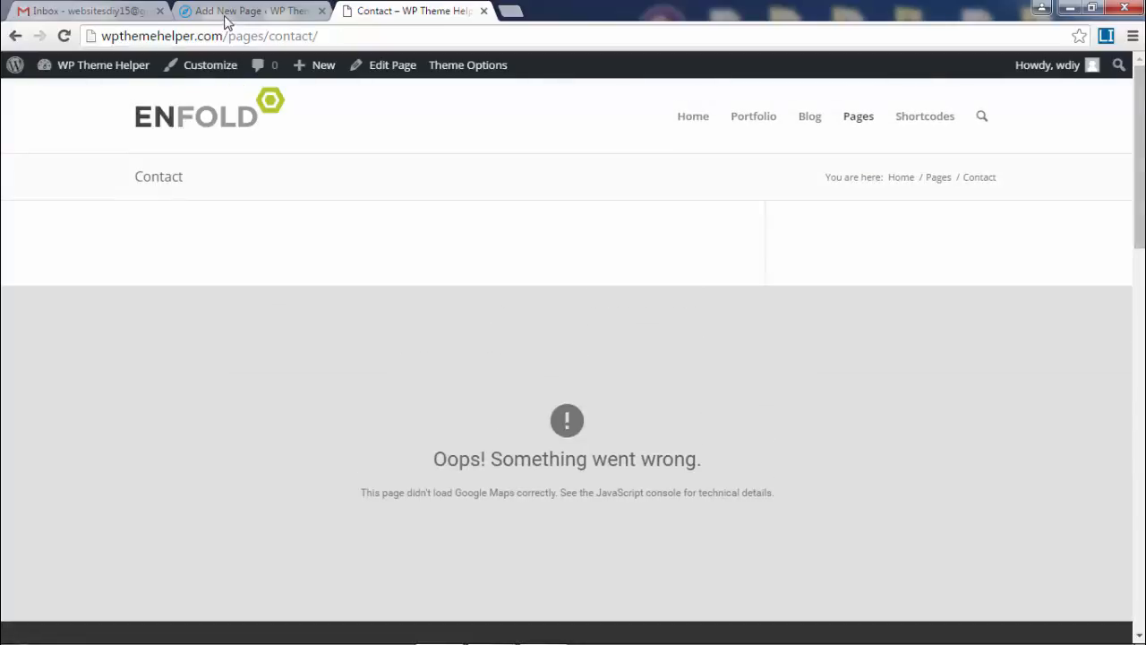
mouse_move(693, 122)
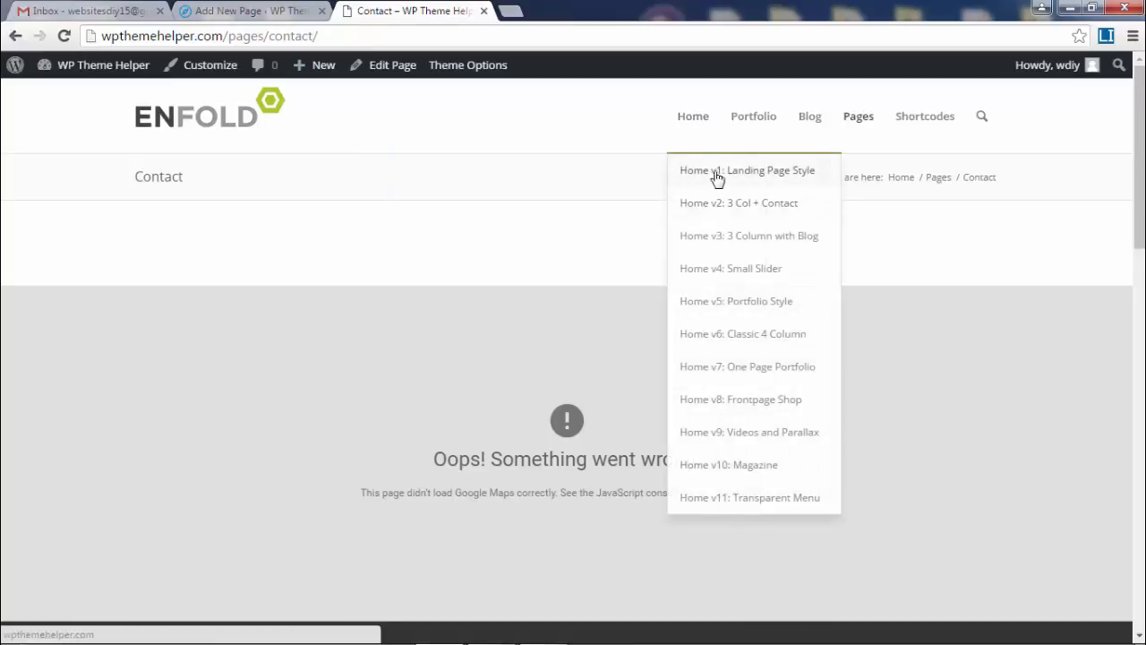
click(779, 499)
mouse_move(859, 121)
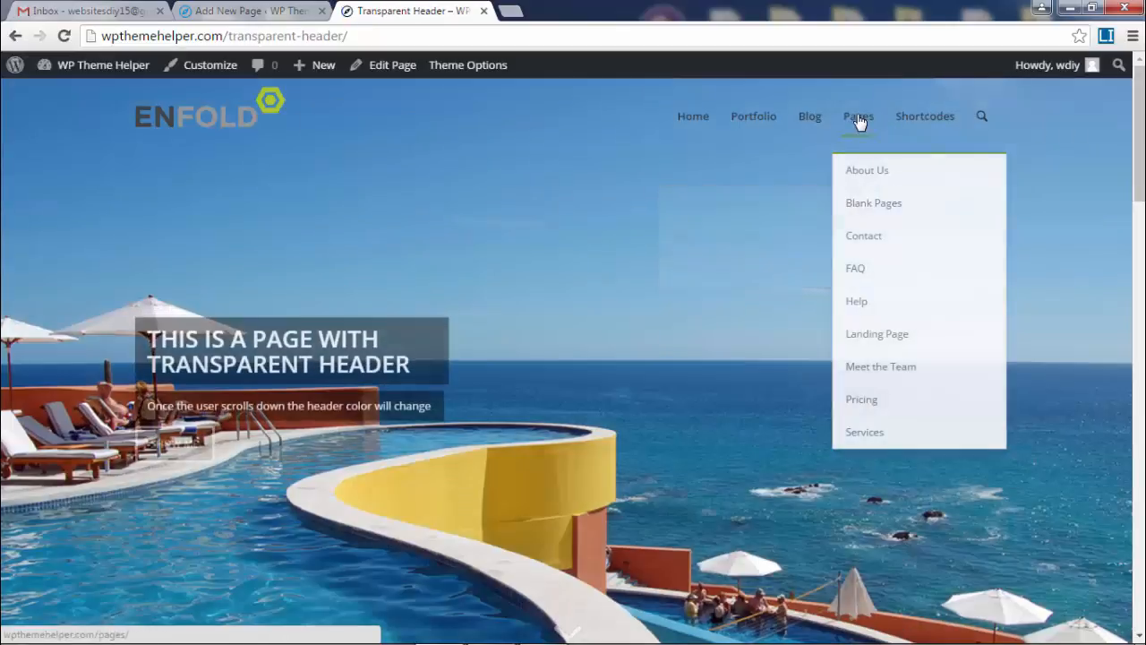
mouse_move(687, 121)
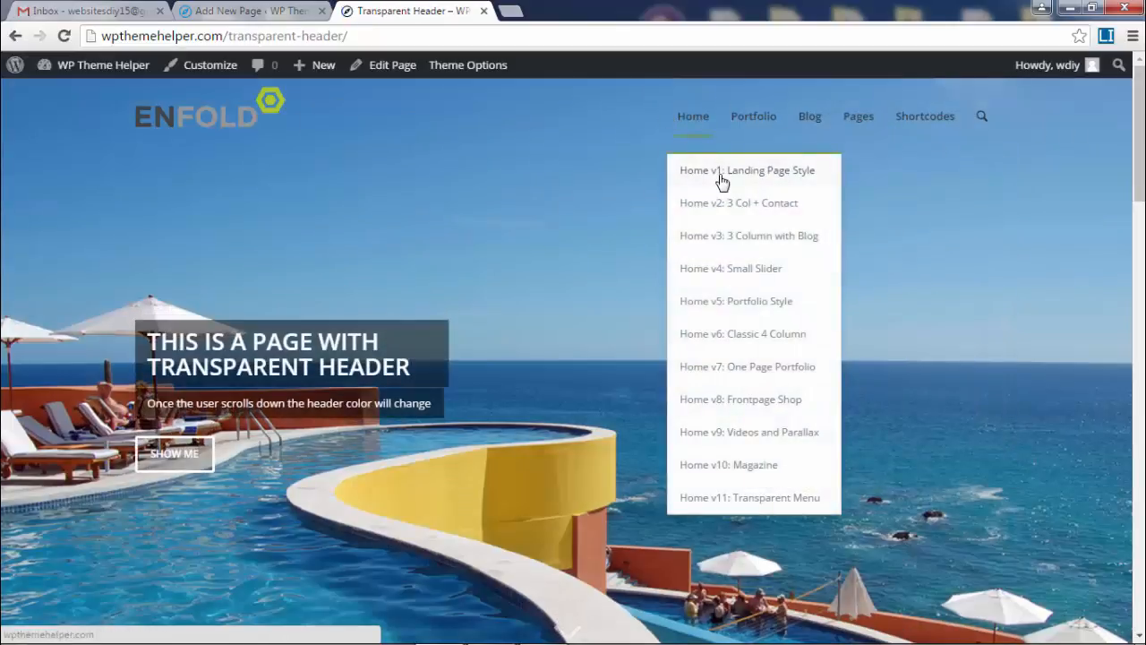
click(746, 178)
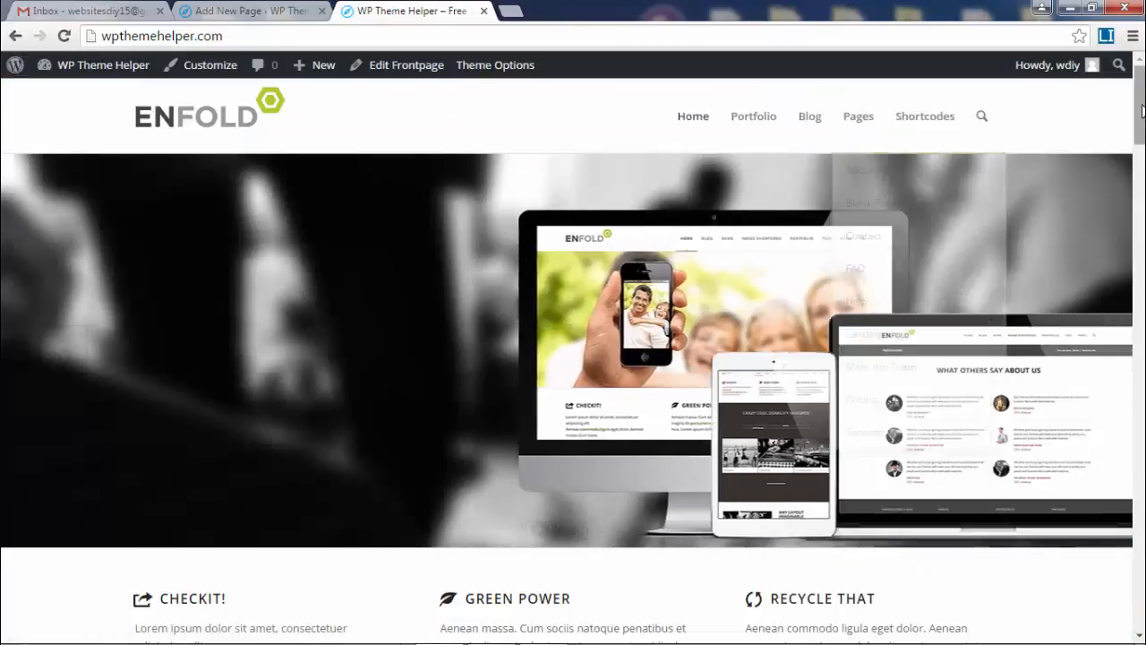
scroll(801, 115, down, 10)
drag(1139, 233, 1139, 102)
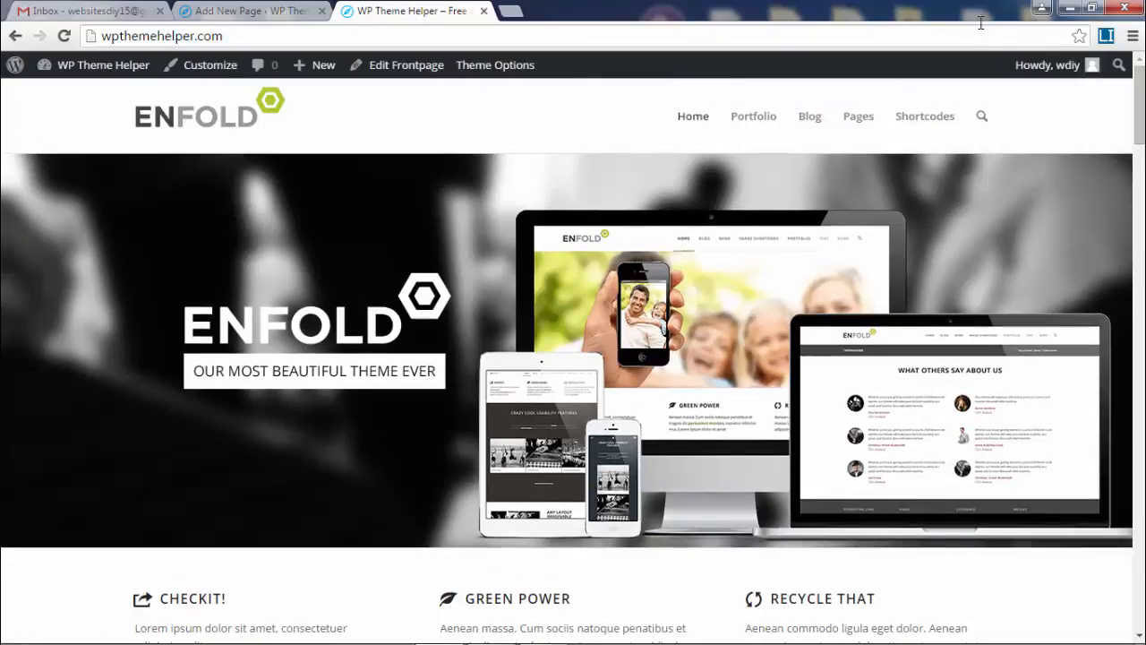
Edit the front page and review its LayerSlider, three 1/3 columns and Color Section.
click(397, 72)
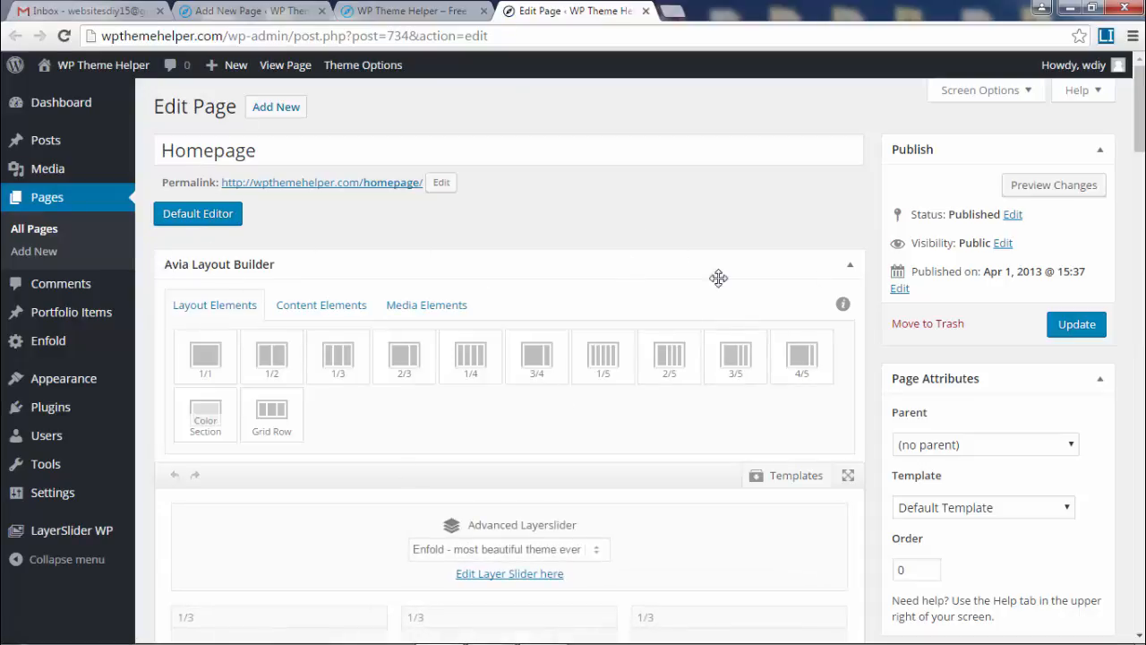
scroll(719, 278, down, 4)
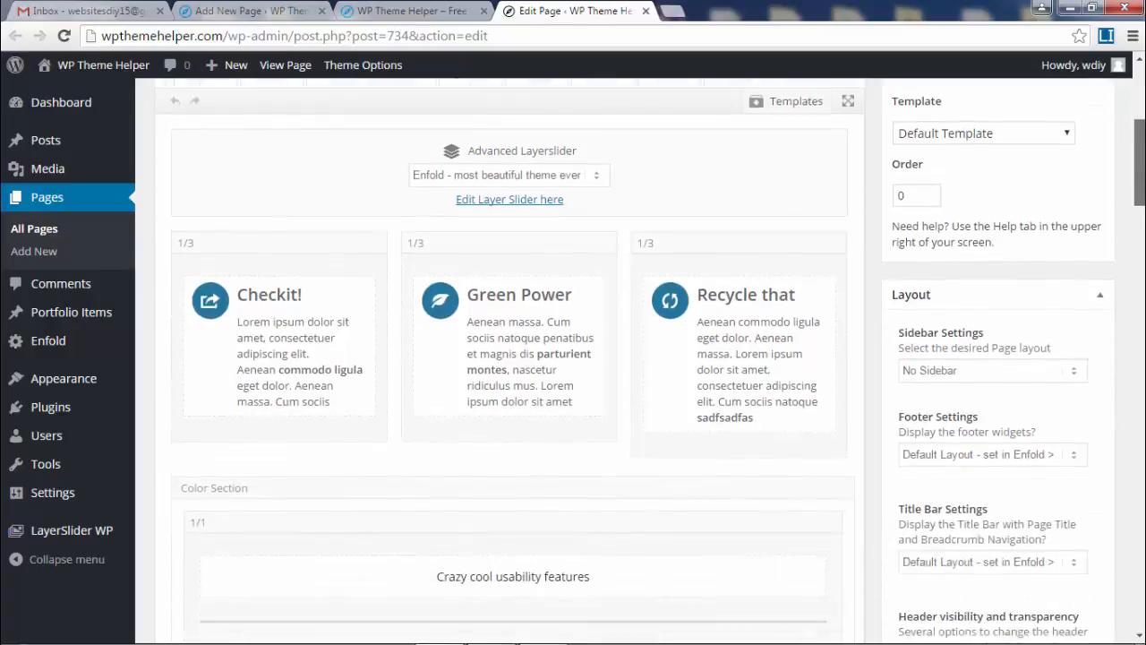
scroll(510, 358, up, 2)
scroll(520, 199, up, 2)
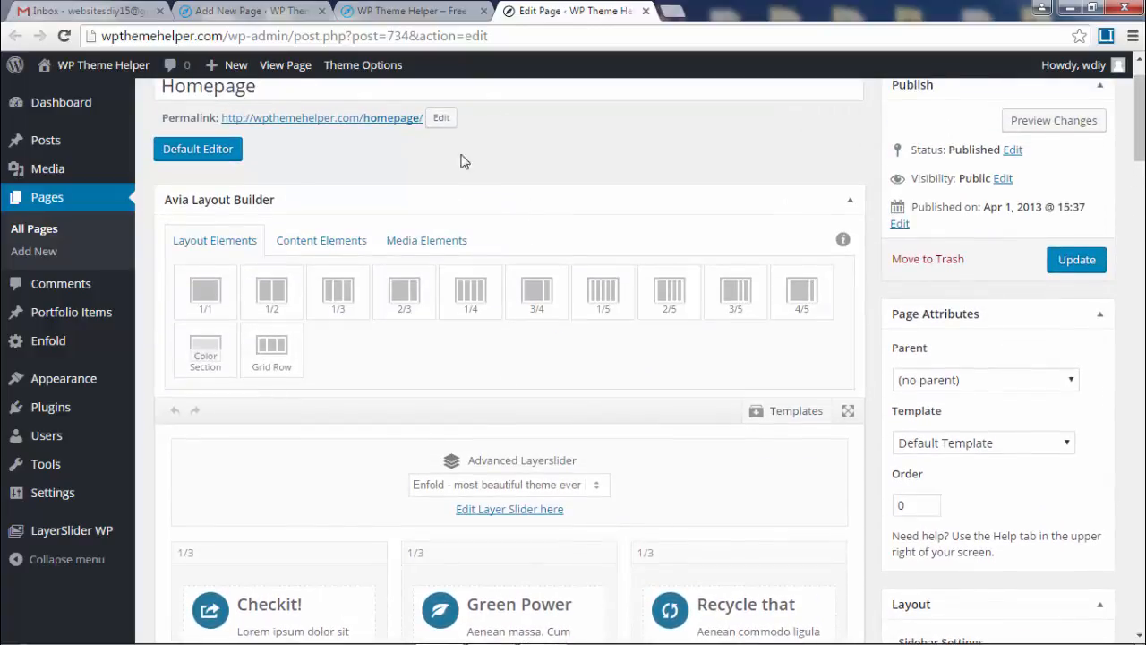
scroll(502, 170, up, 1)
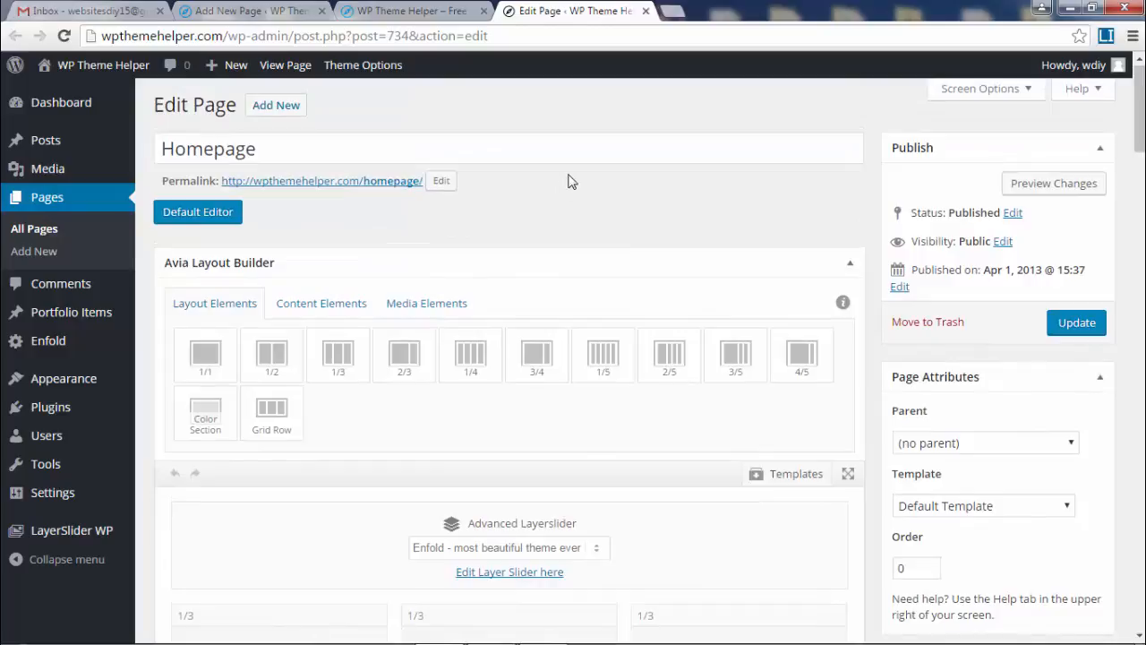
right_click(341, 182)
click(401, 193)
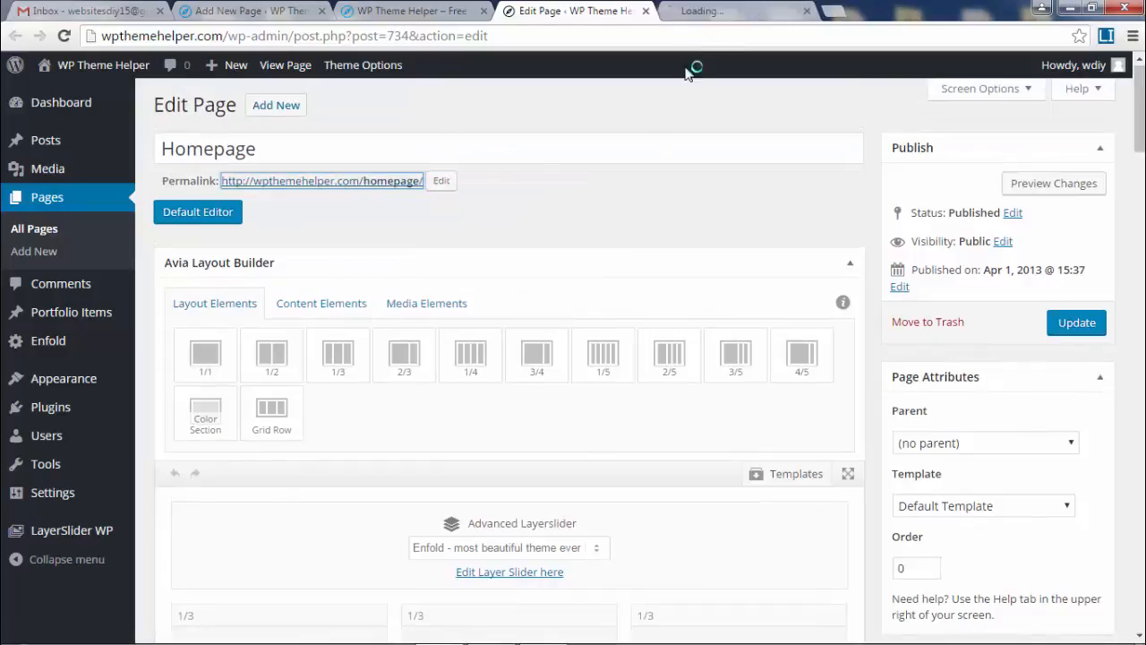
click(719, 11)
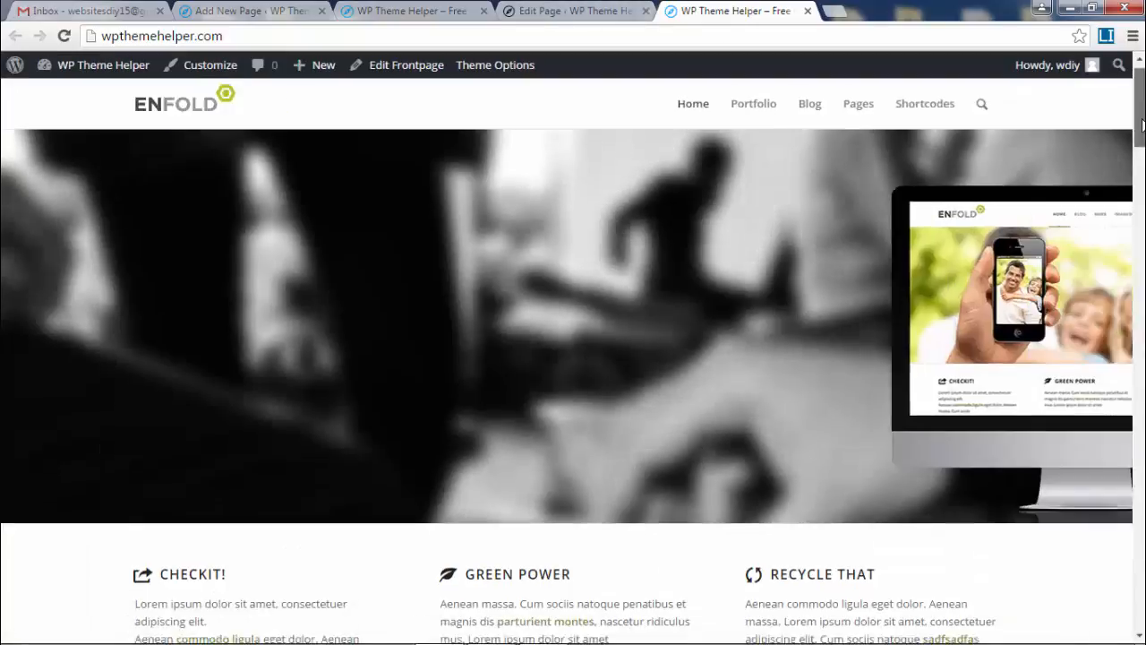
drag(1141, 125, 1141, 197)
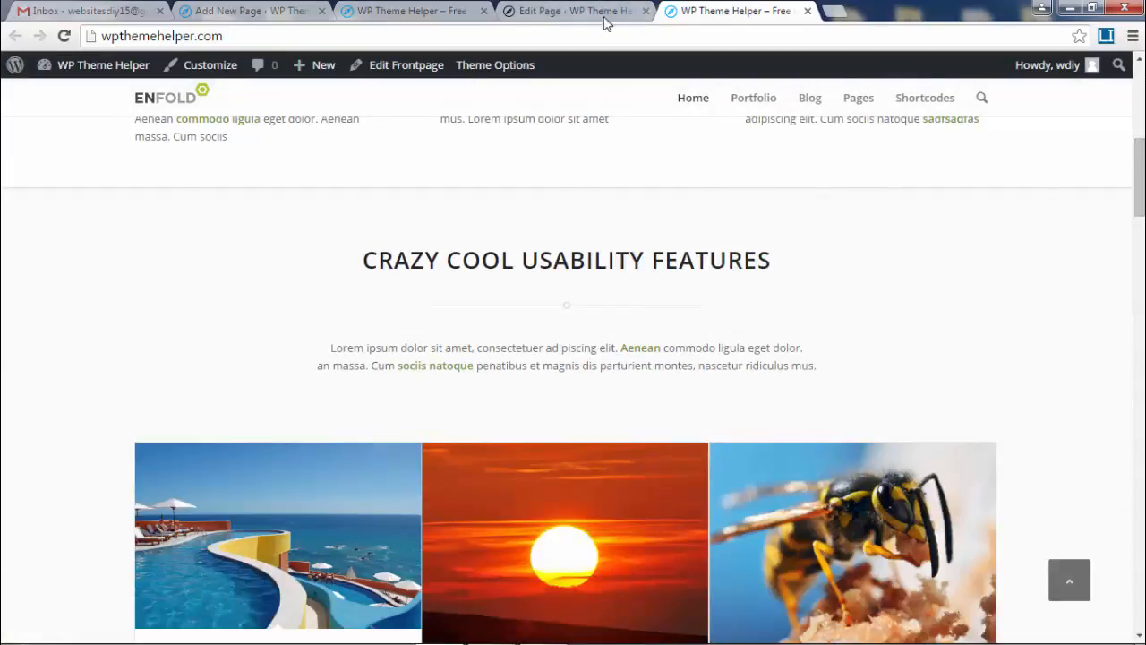
drag(1142, 152, 1141, 89)
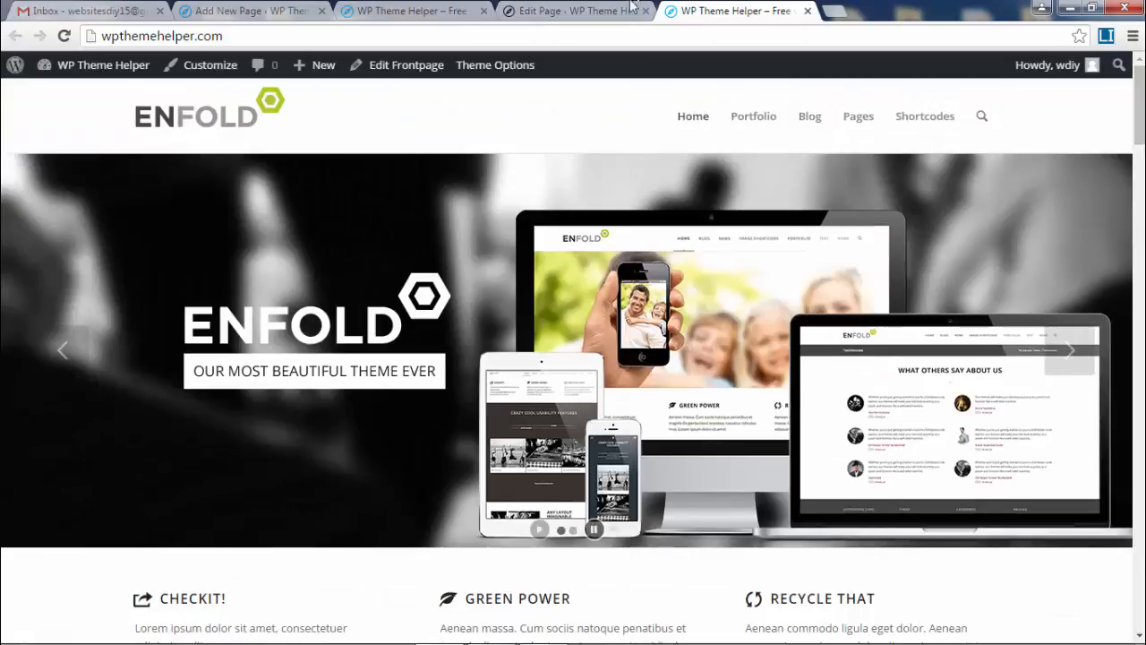
click(580, 11)
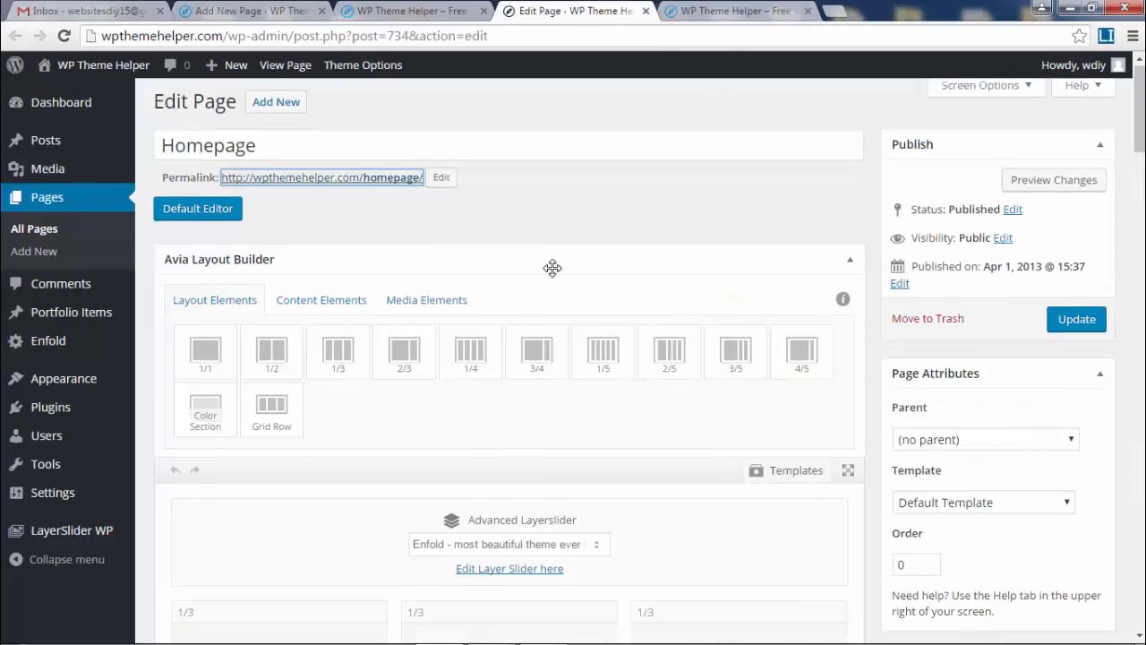
scroll(553, 268, down, 4)
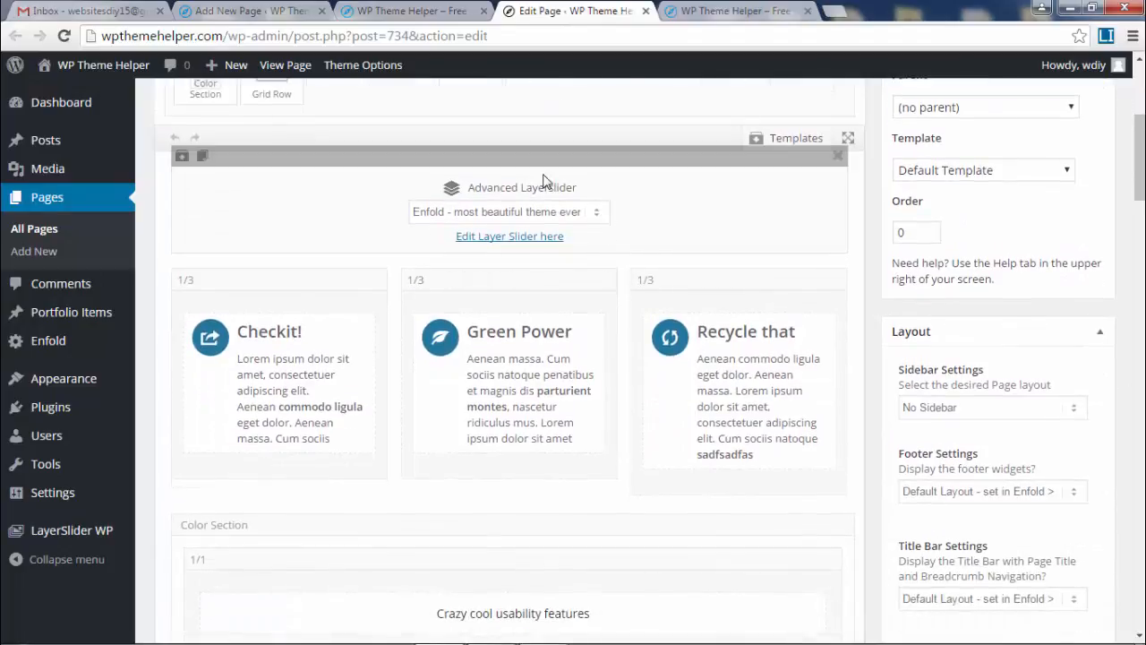
click(716, 11)
mouse_move(753, 110)
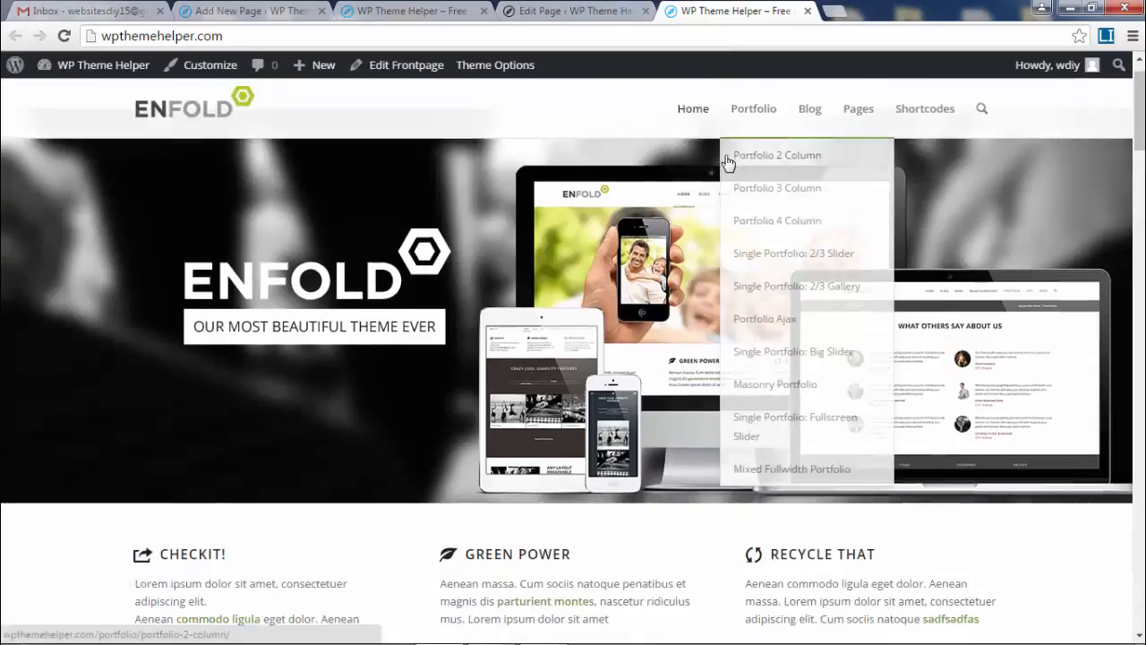
scroll(727, 165, down, 2)
scroll(746, 407, down, 1)
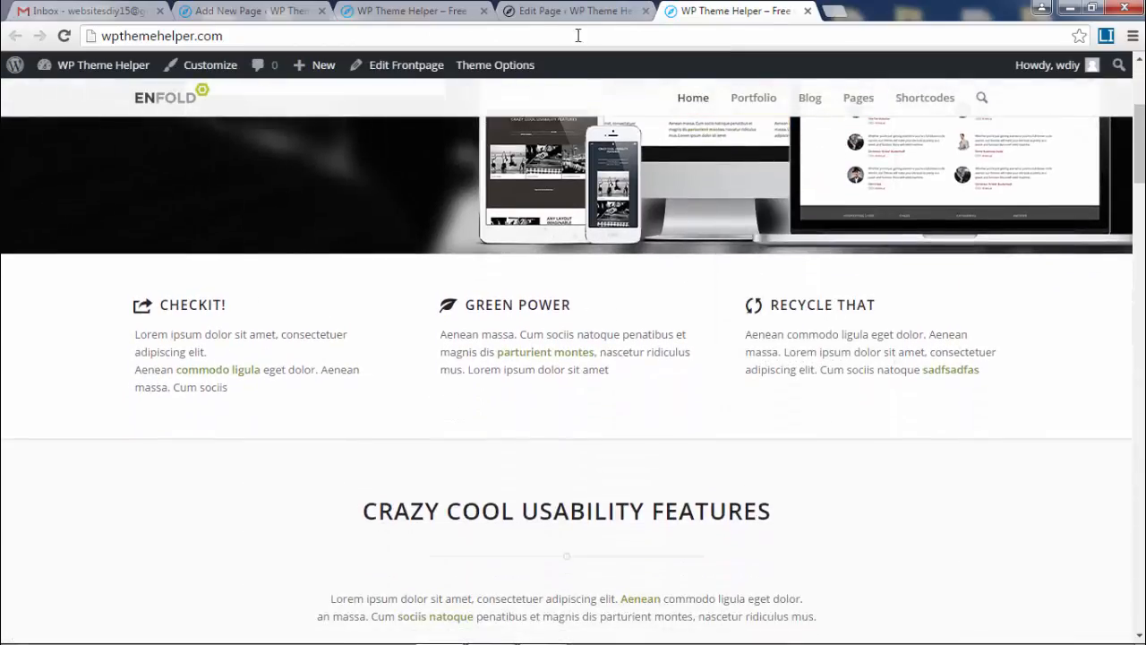
click(566, 11)
scroll(269, 290, down, 1)
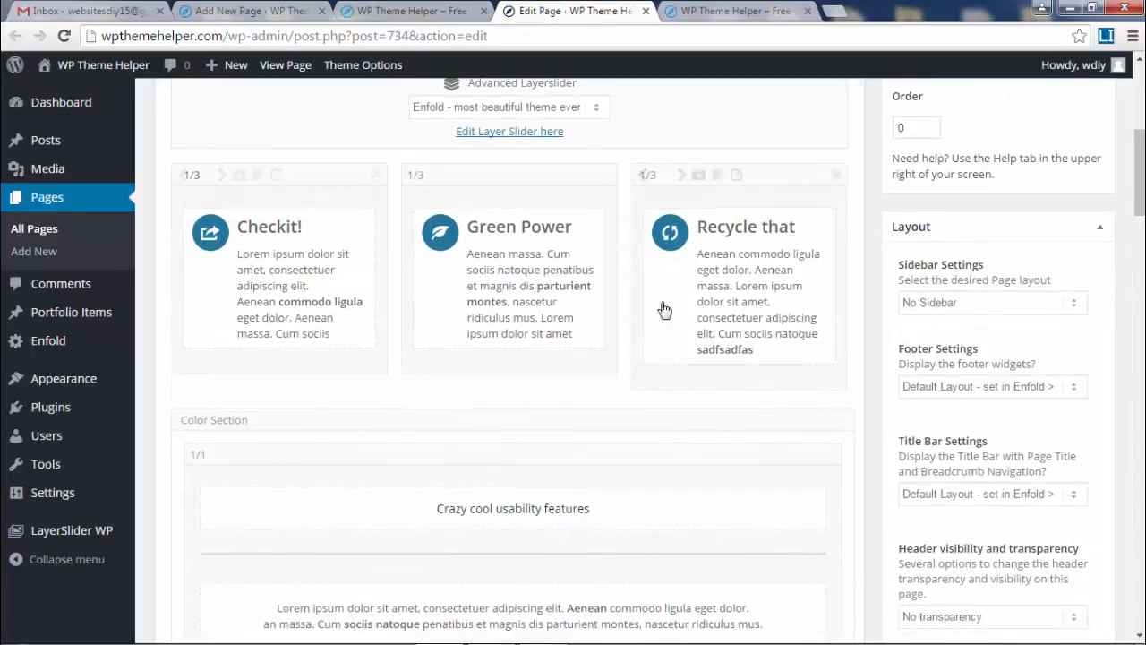
click(297, 283)
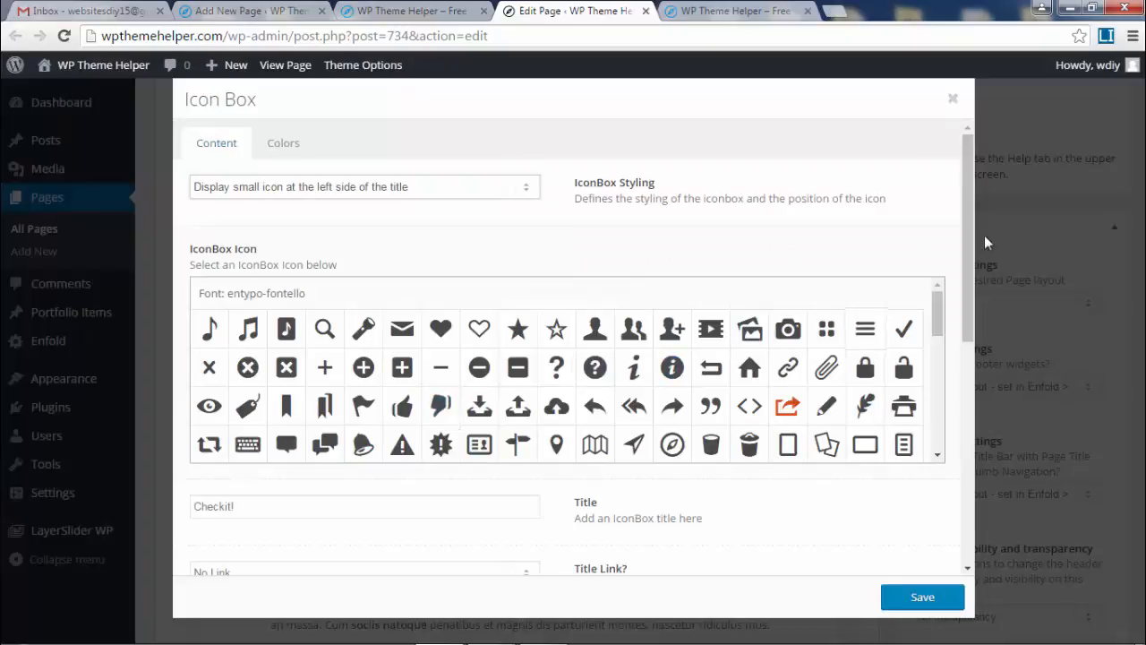
click(953, 97)
scroll(531, 336, down, 5)
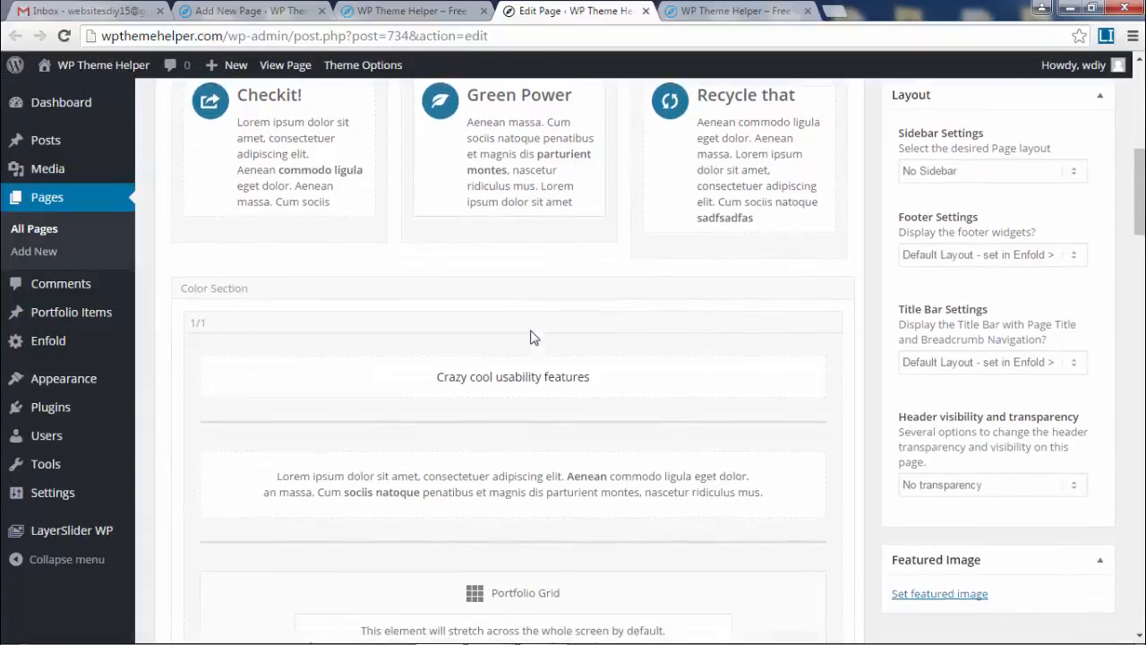
click(743, 11)
scroll(760, 273, down, 5)
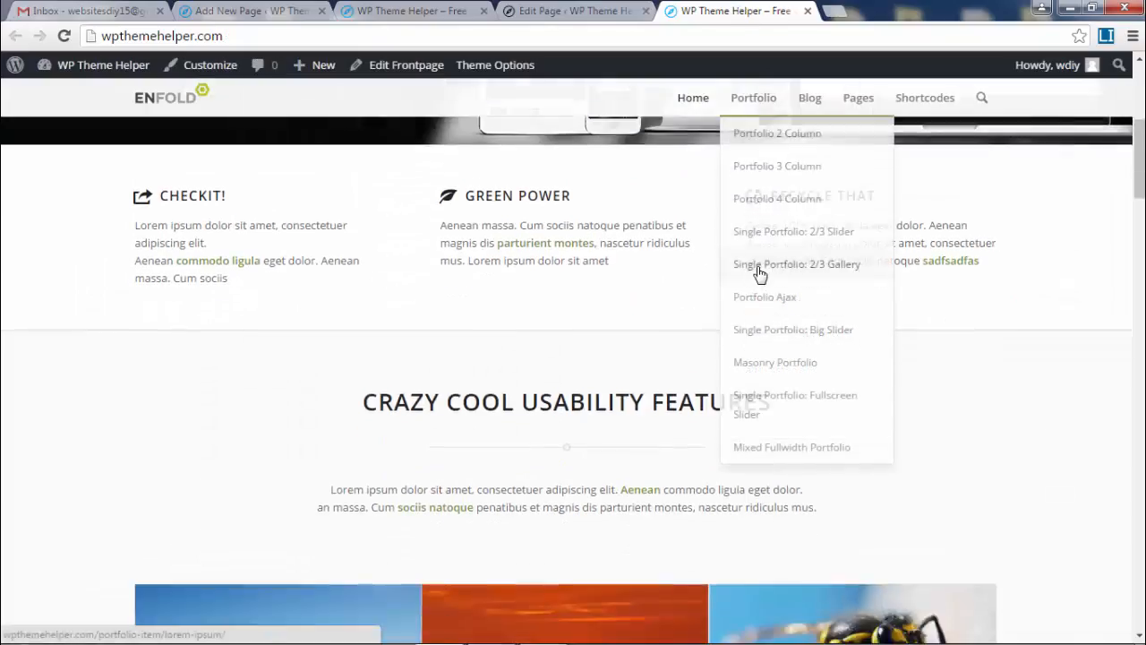
scroll(914, 300, down, 1)
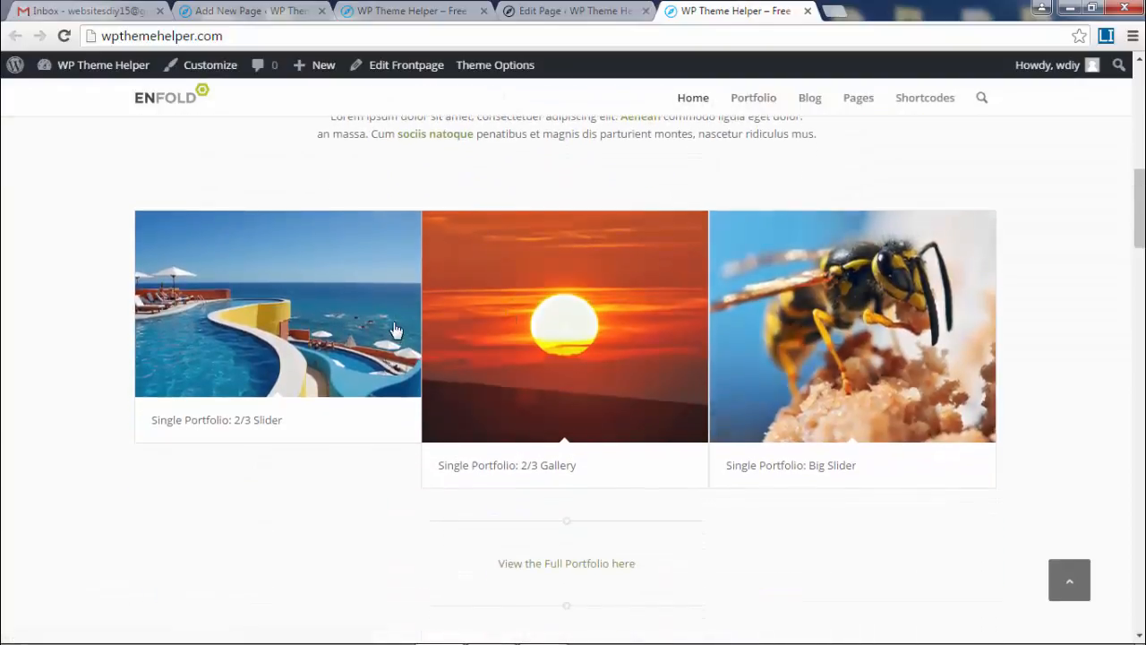
scroll(610, 263, down, 2)
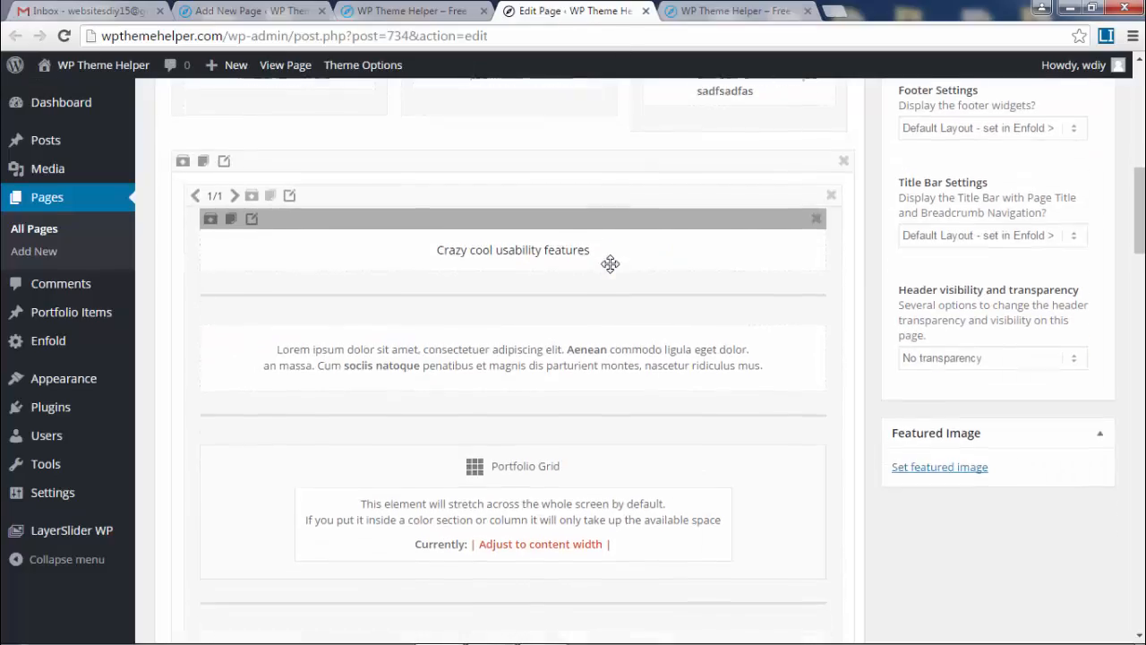
scroll(507, 347, down, 1)
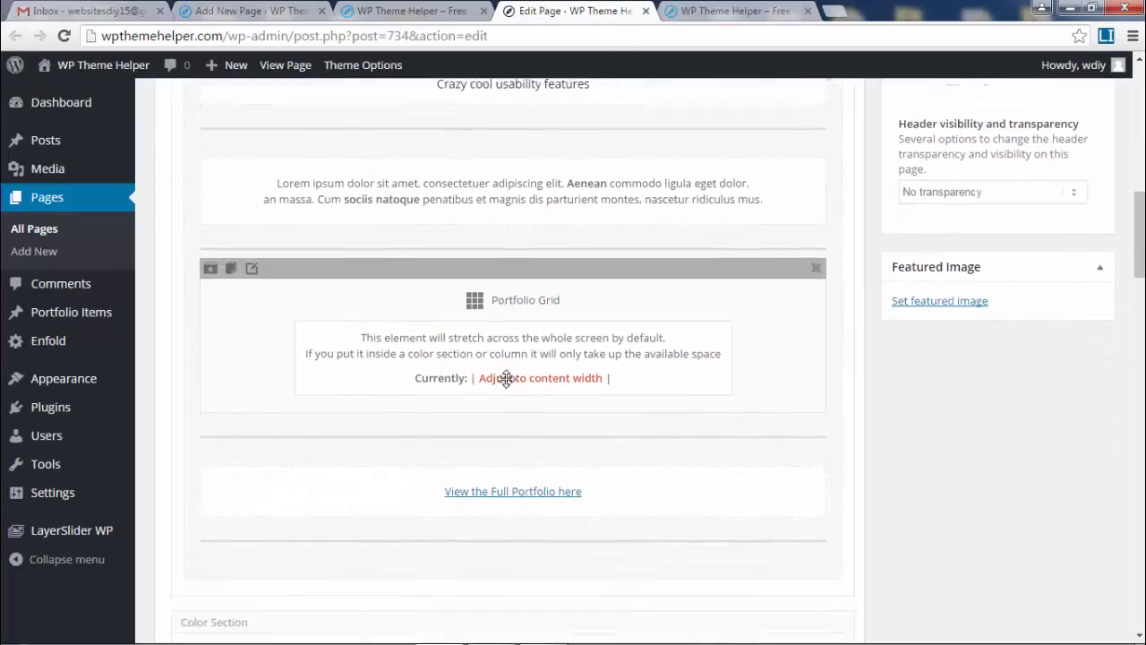
click(476, 258)
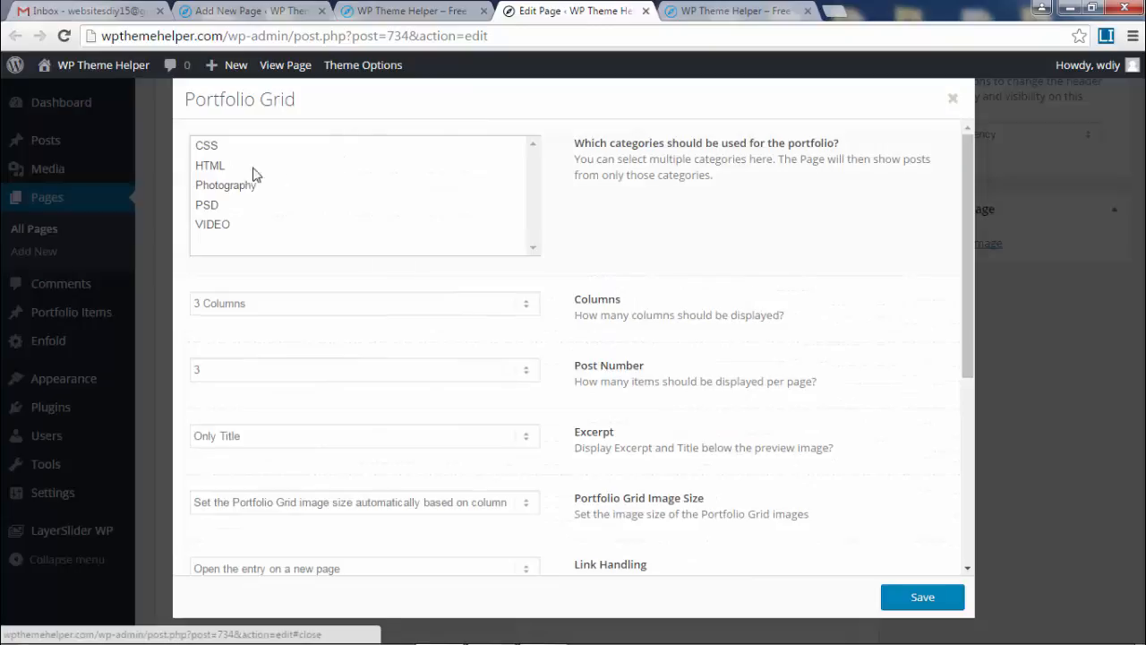
click(952, 99)
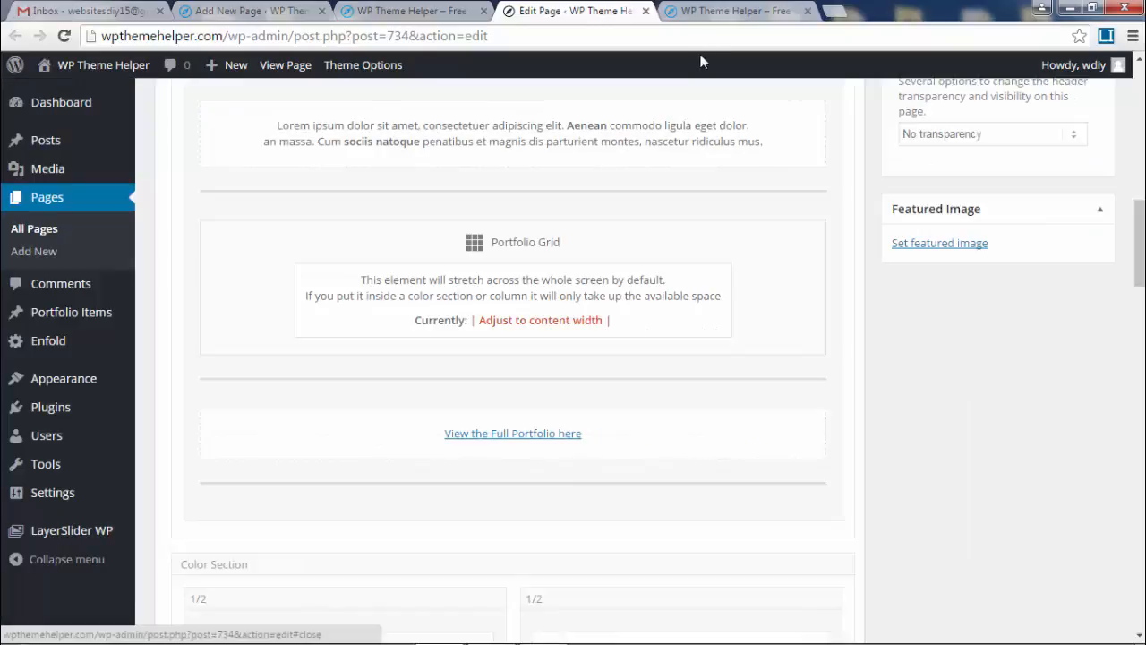
click(726, 10)
scroll(858, 296, down, 2)
scroll(858, 295, down, 3)
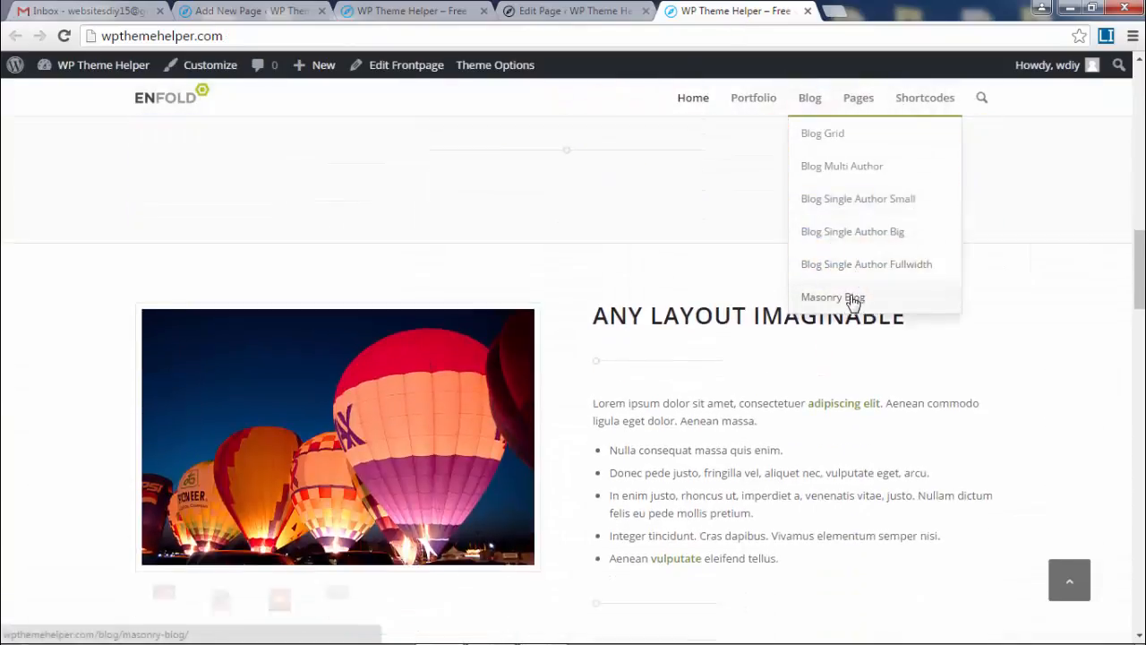
click(540, 9)
scroll(734, 295, down, 3)
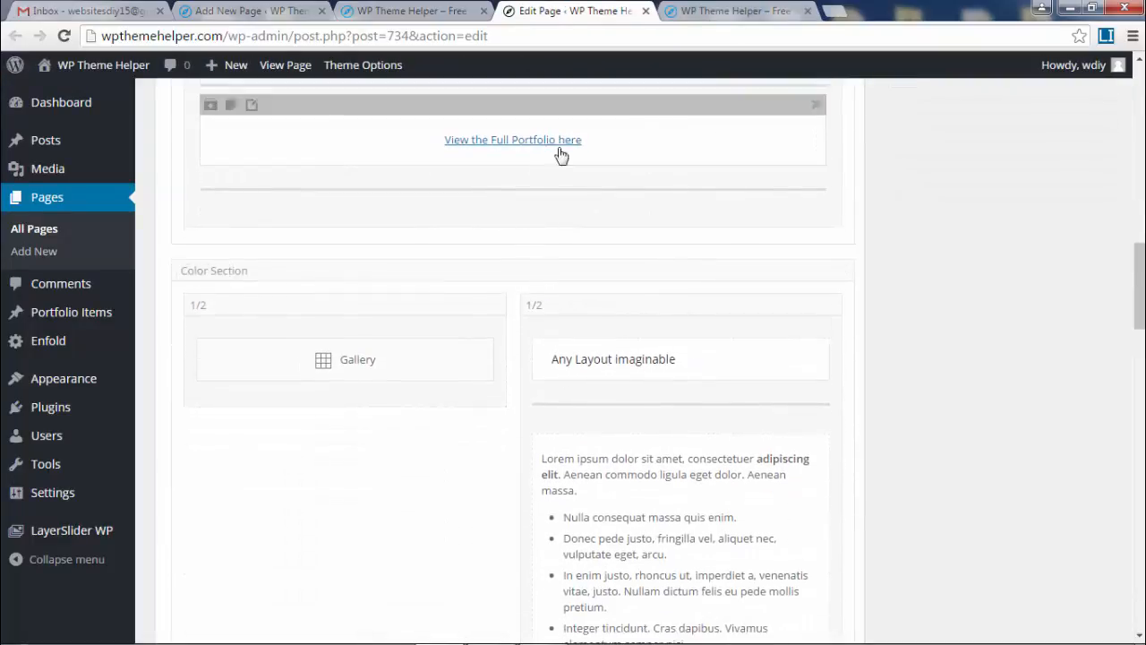
scroll(690, 205, up, 1)
click(520, 283)
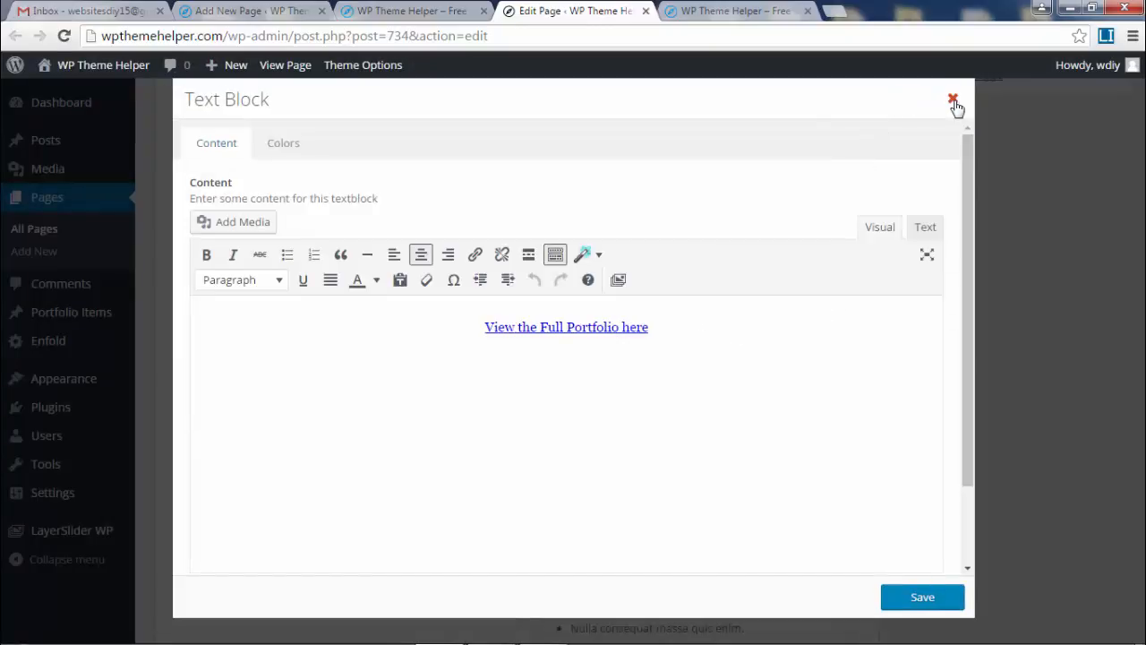
click(953, 101)
scroll(806, 295, down, 2)
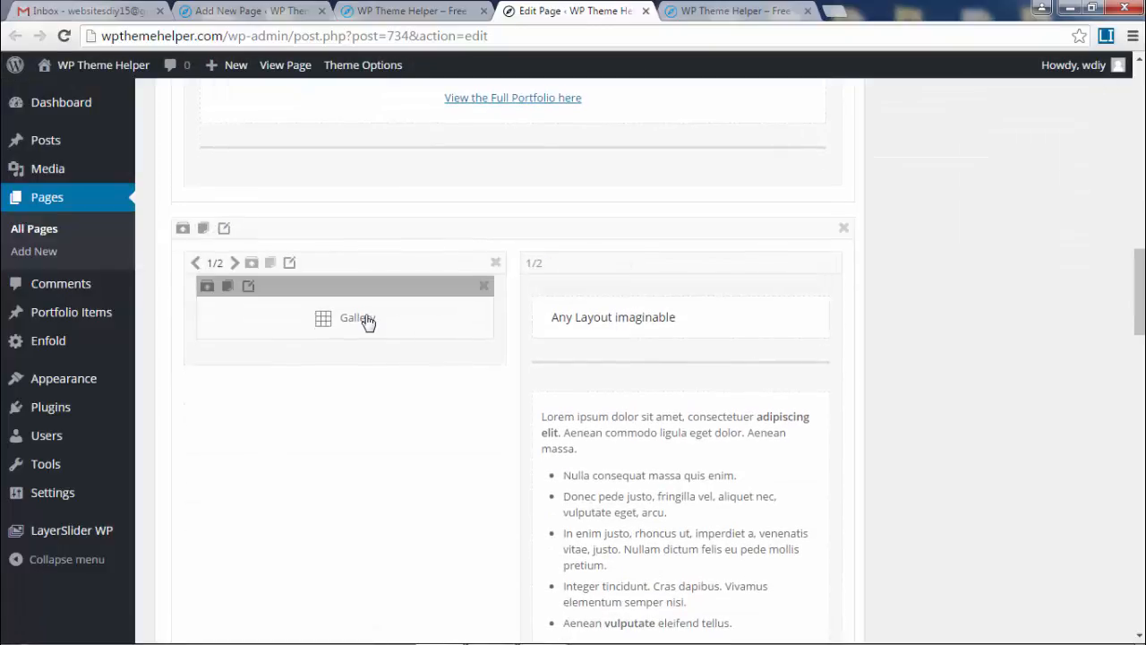
click(367, 322)
click(732, 9)
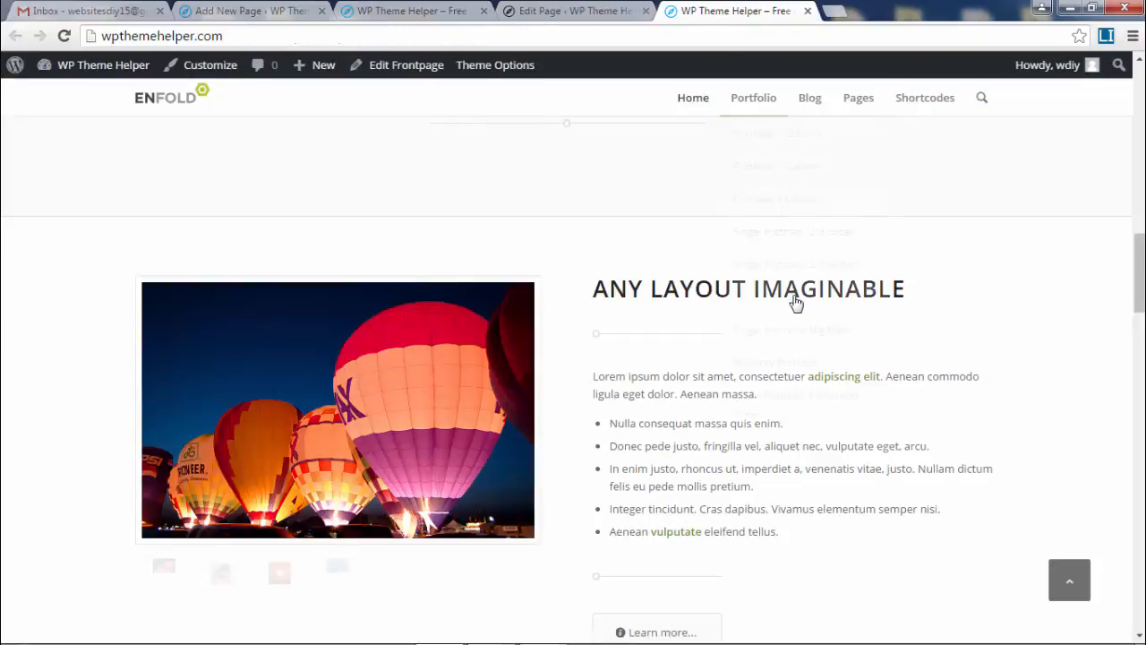
scroll(373, 313, down, 3)
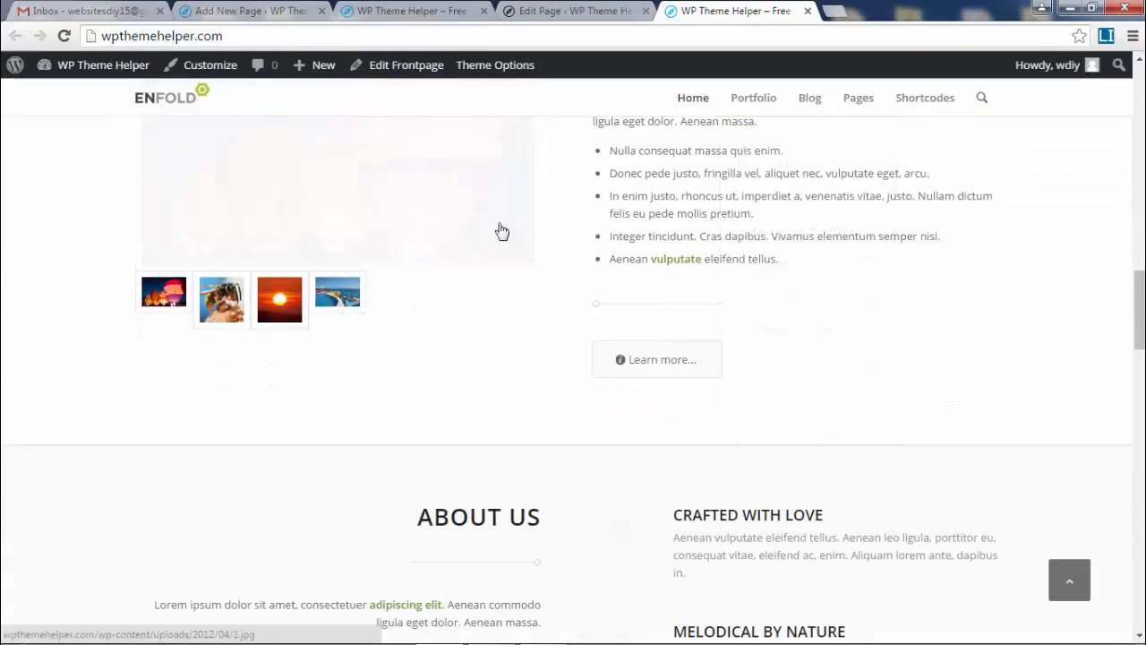
click(586, 13)
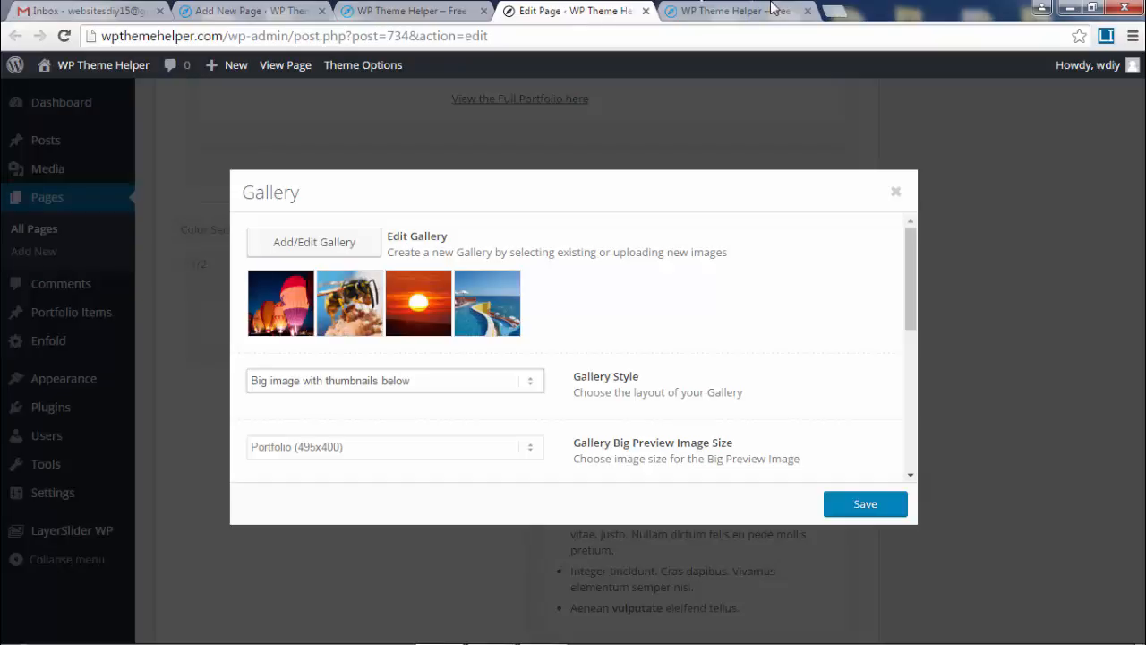
click(897, 194)
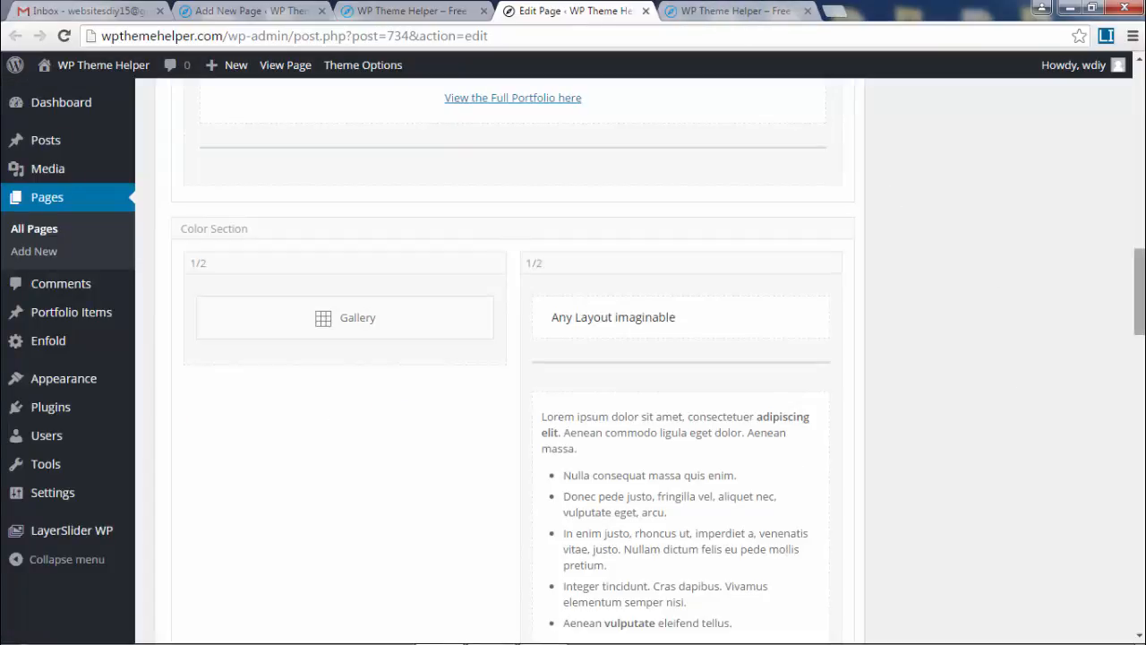
drag(1140, 332, 1141, 145)
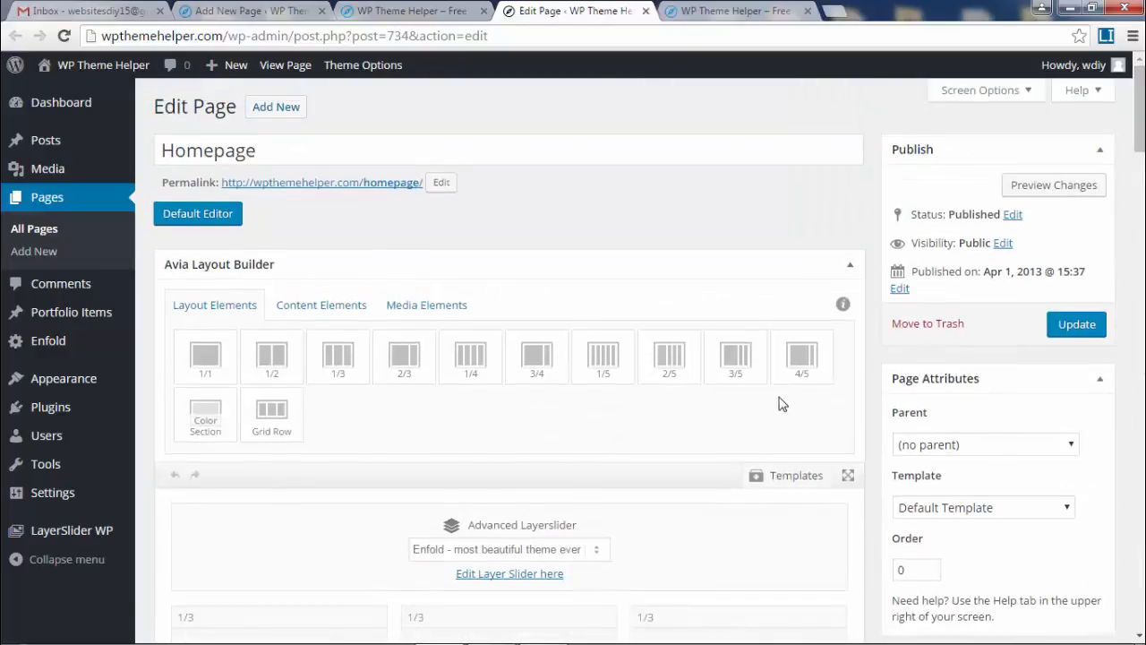
Save the whole Homepage layout as a builder template named 'Front Page 1'.
scroll(780, 402, down, 3)
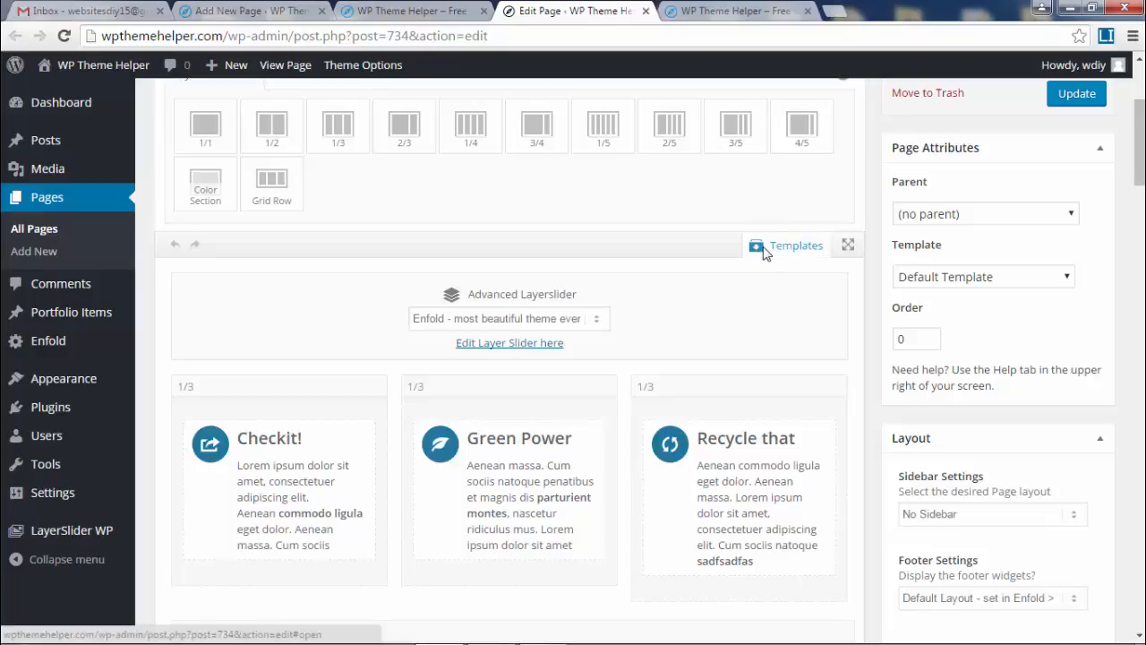
click(764, 252)
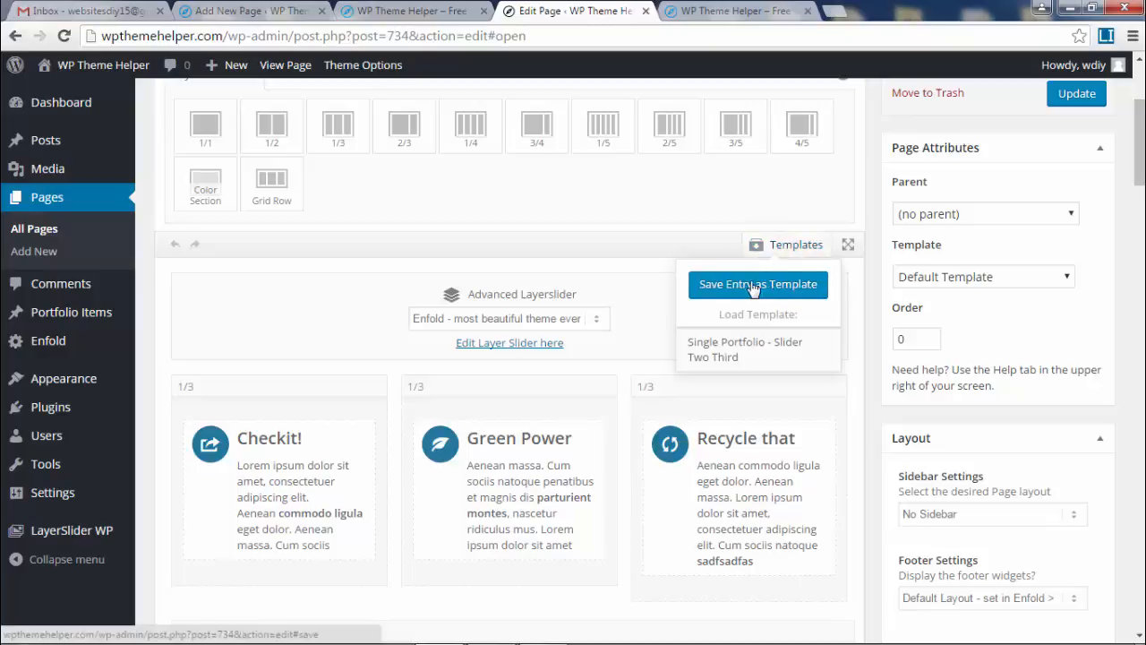
click(753, 285)
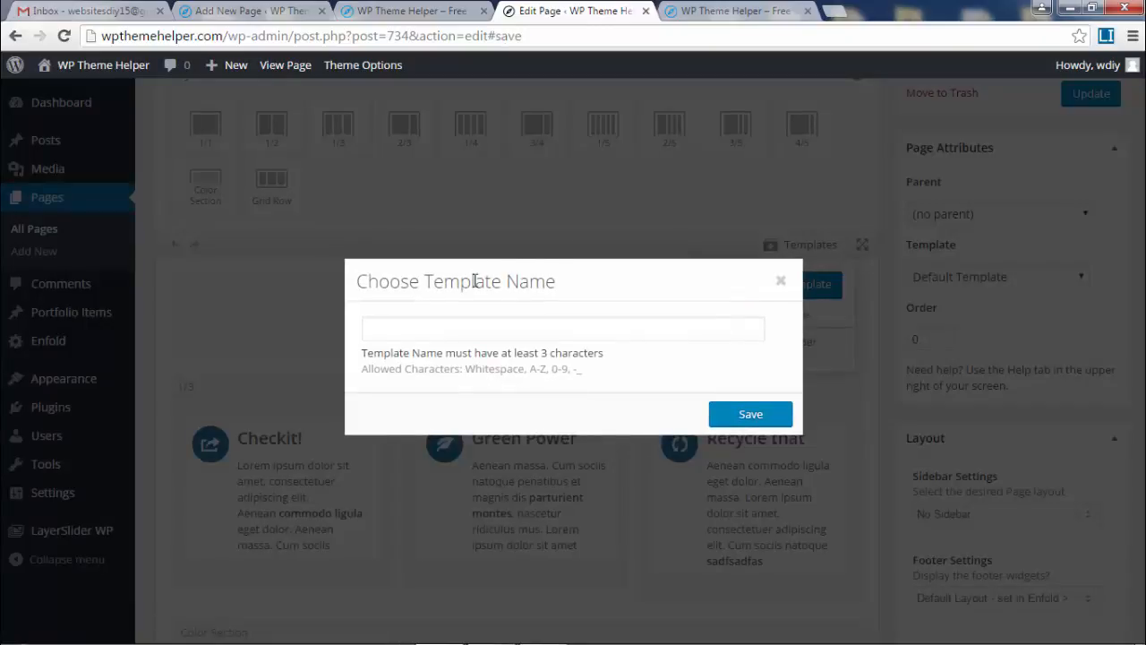
click(445, 331)
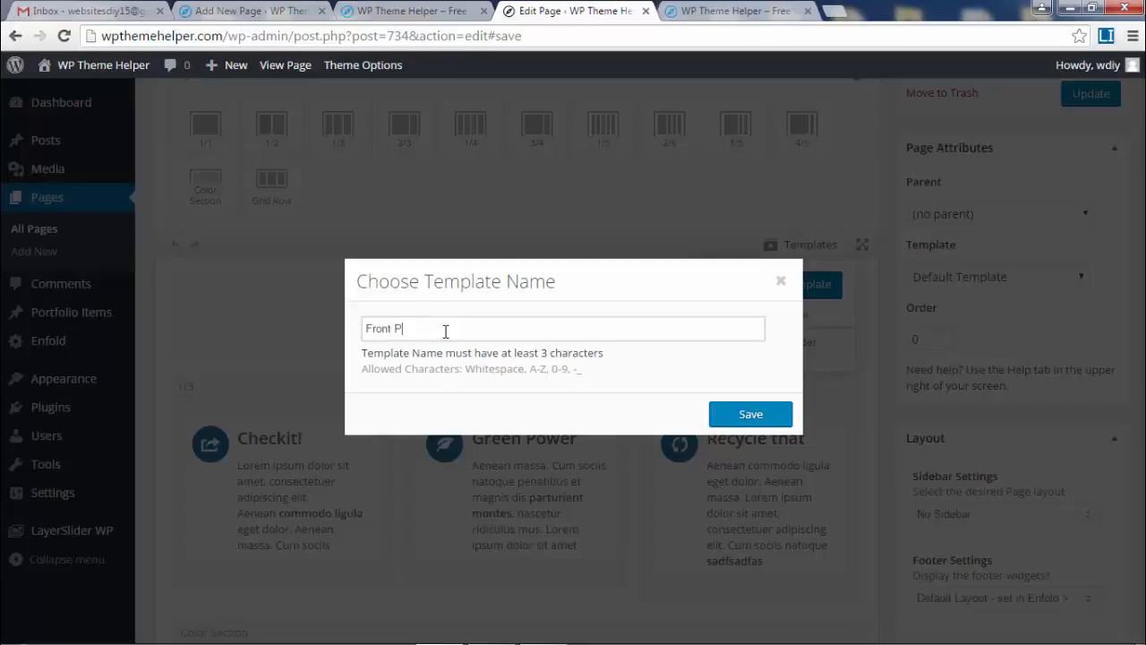
click(762, 420)
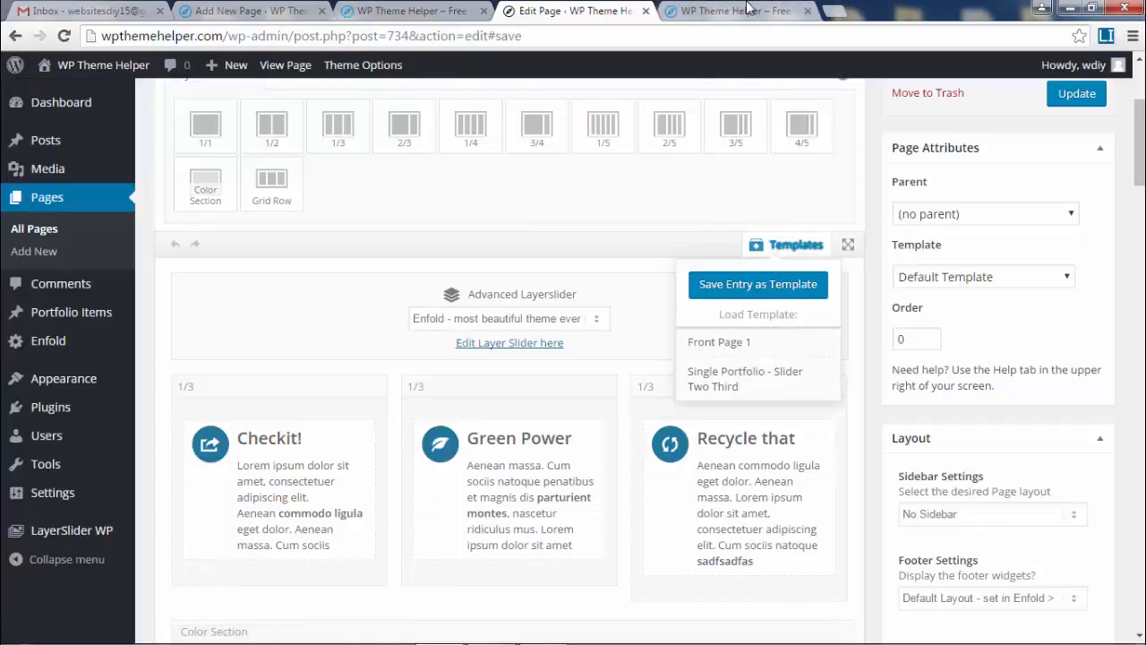
Switch back to the live site tab showing the Transparent Header page.
click(693, 13)
mouse_move(690, 100)
scroll(785, 338, up, 4)
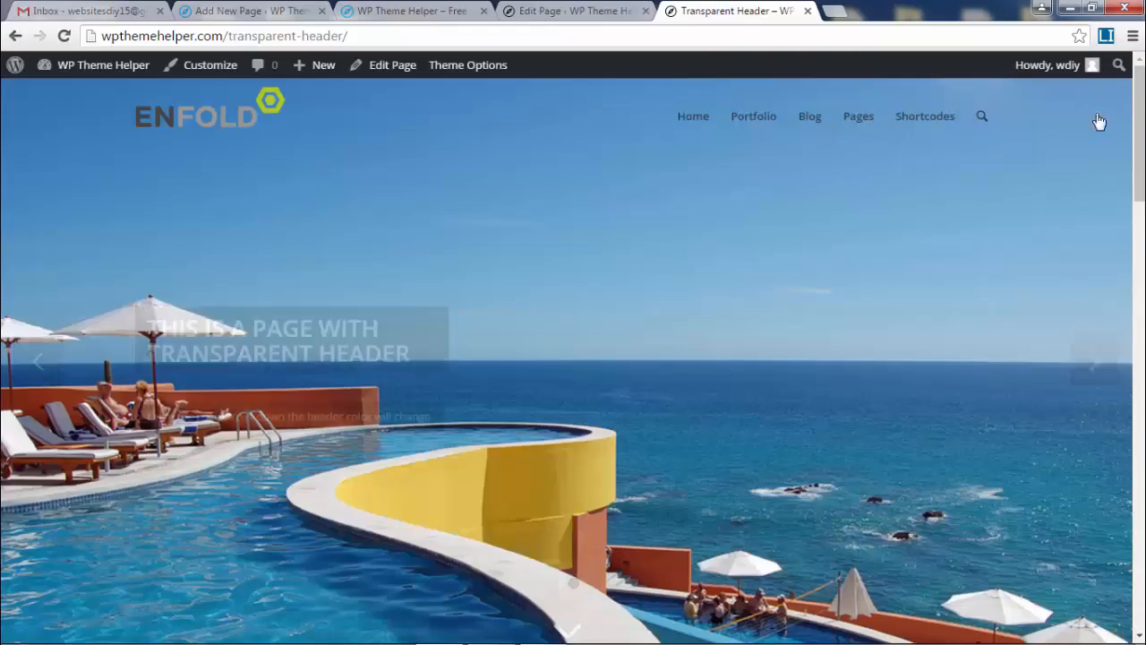
Open the Transparent Header page in the editor from the admin bar.
scroll(1099, 122, down, 6)
scroll(883, 74, up, 6)
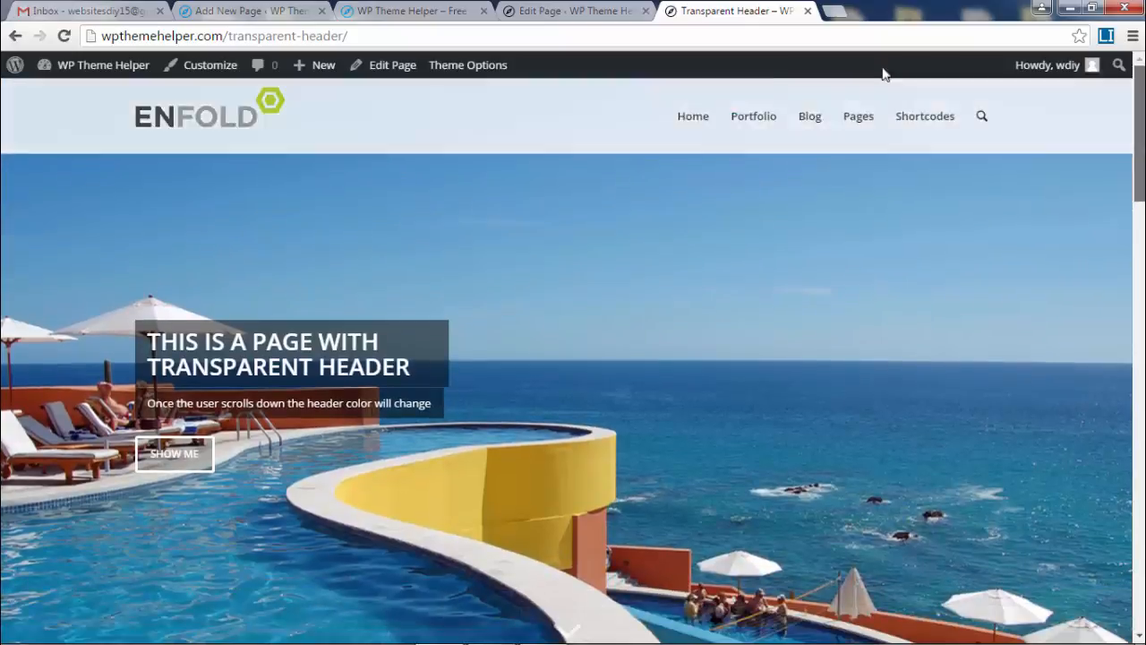
click(386, 66)
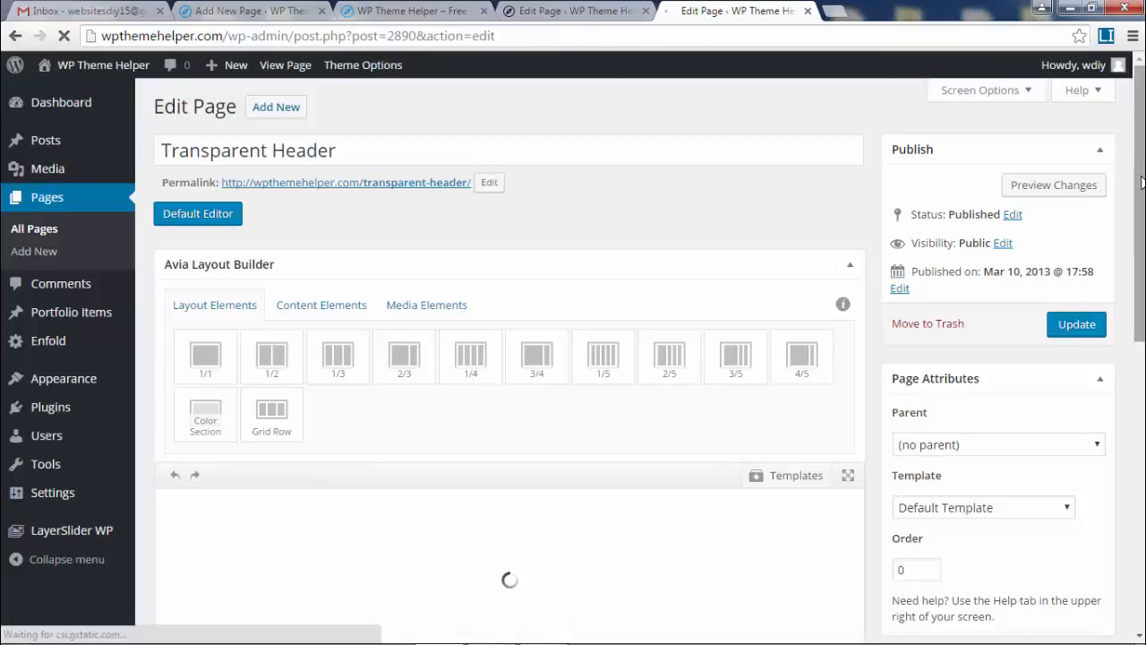
Save its layout as a template named 'Transparent Header - Homepage'.
scroll(1142, 178, down, 3)
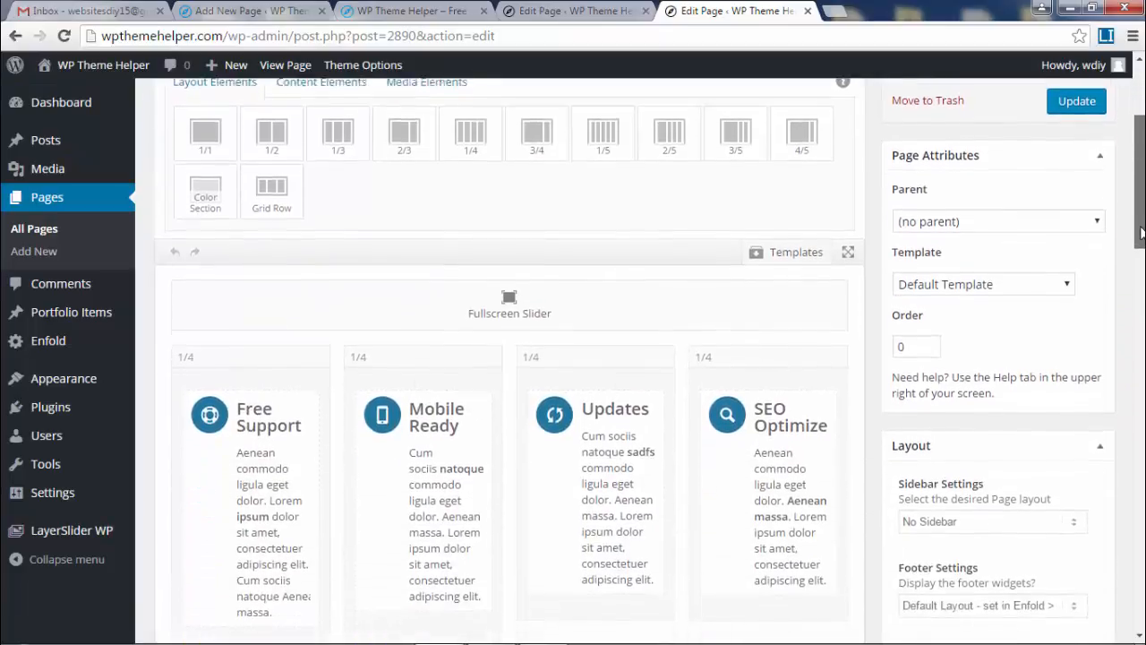
click(757, 179)
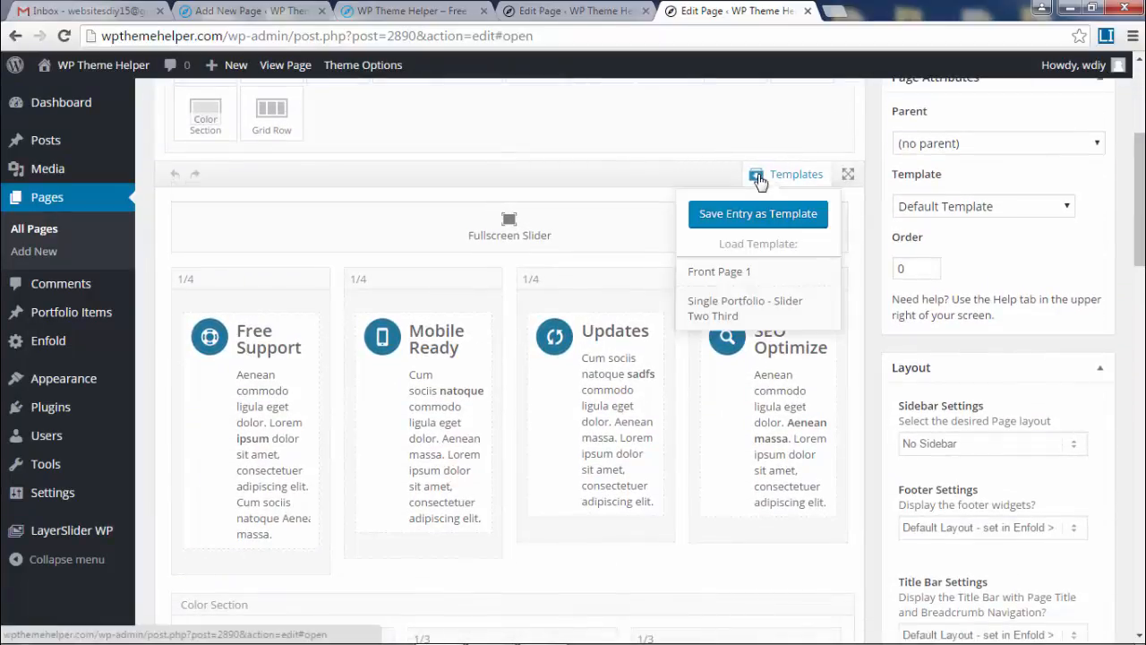
click(767, 217)
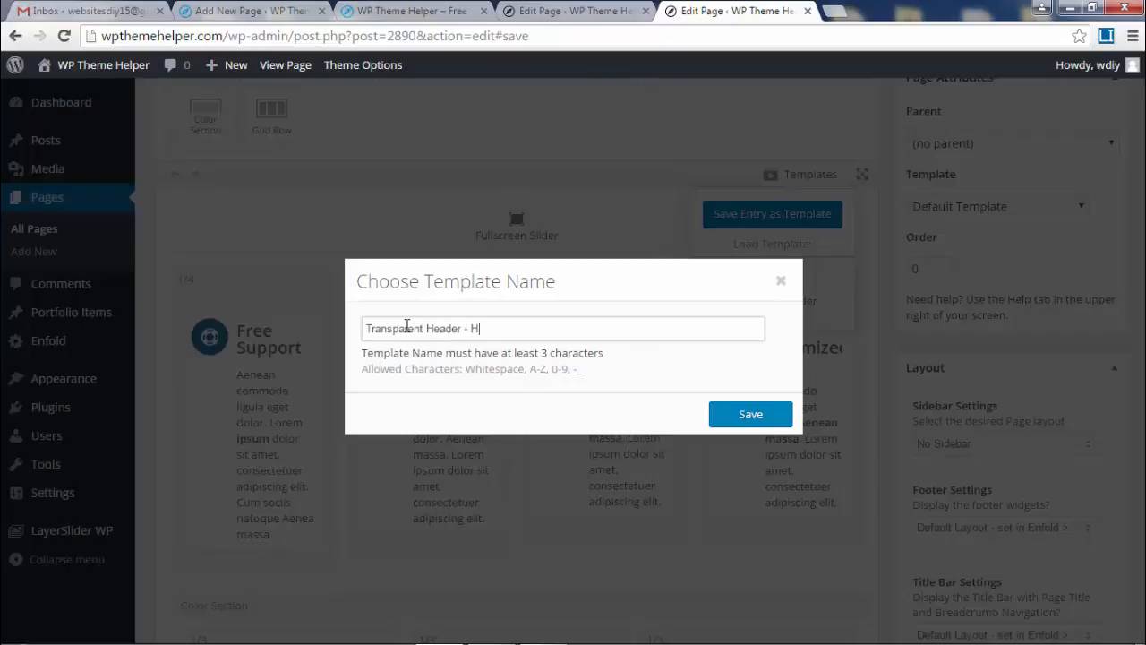
click(756, 419)
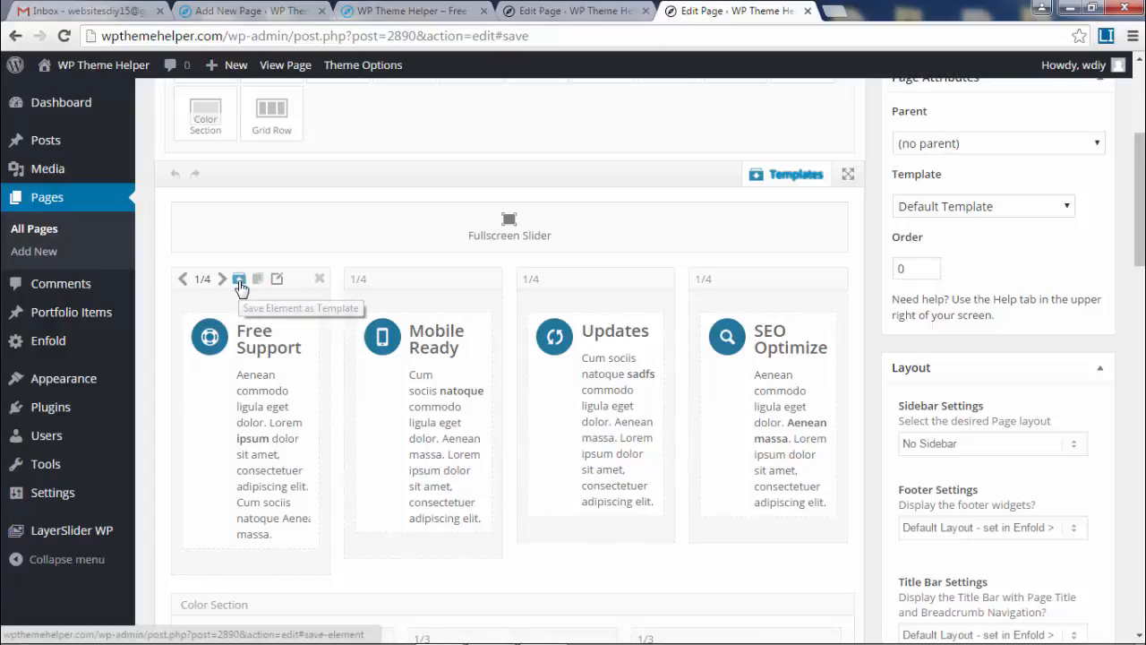
Try saving the icon-box row and three-column section as templates, and open Mobile Ready settings, cancelling each.
click(239, 282)
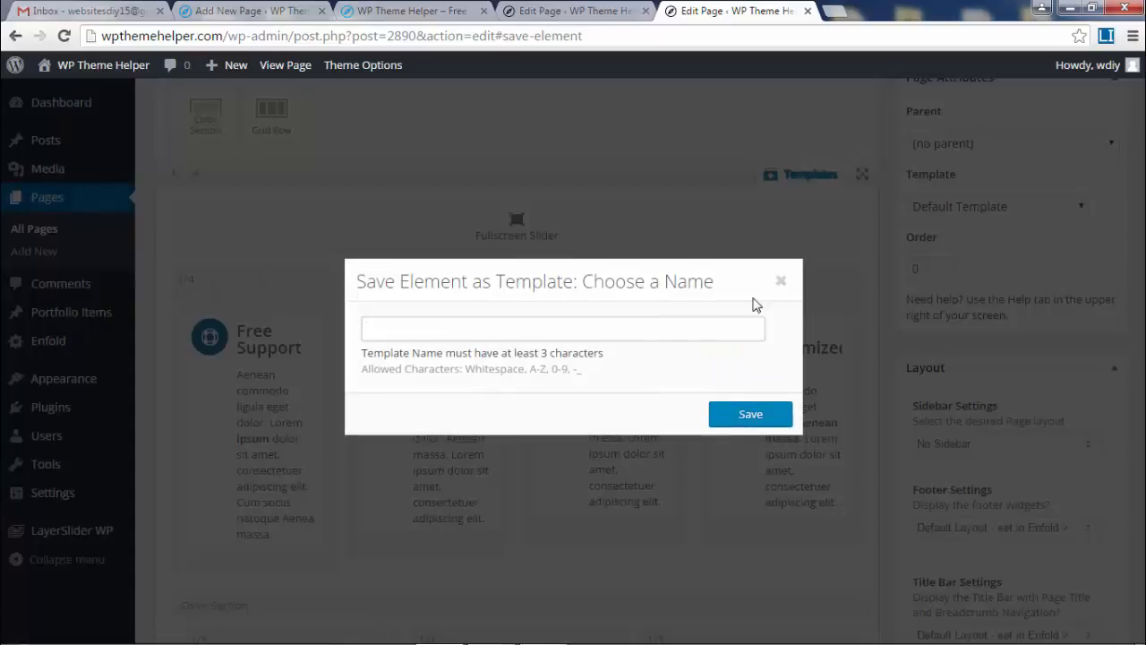
click(780, 281)
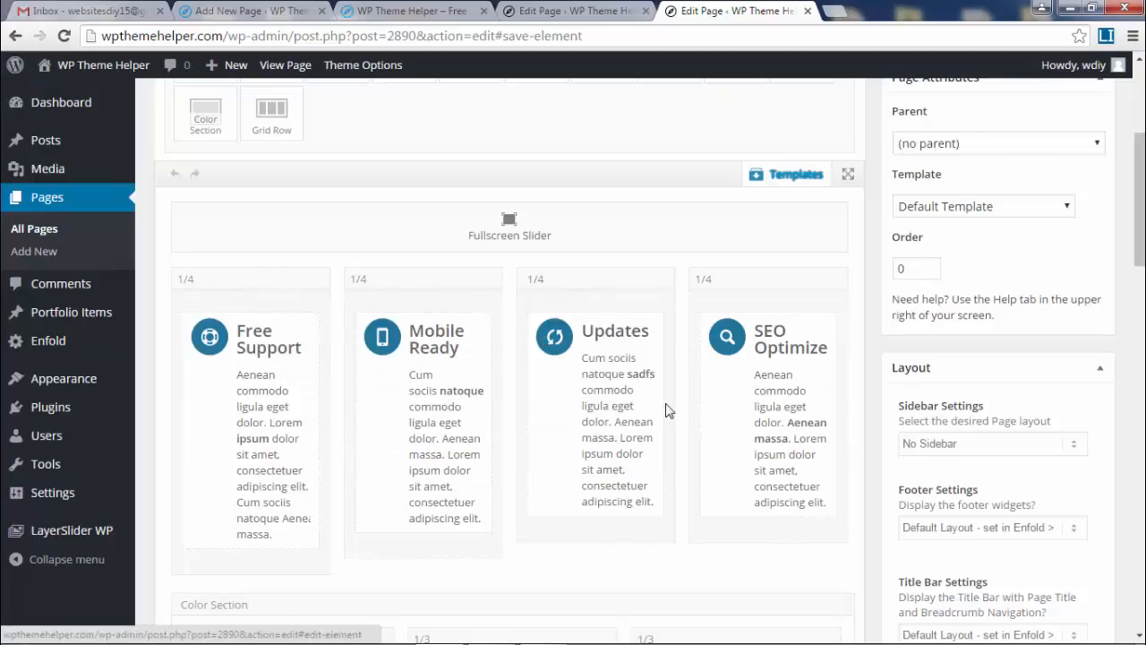
scroll(665, 409, down, 5)
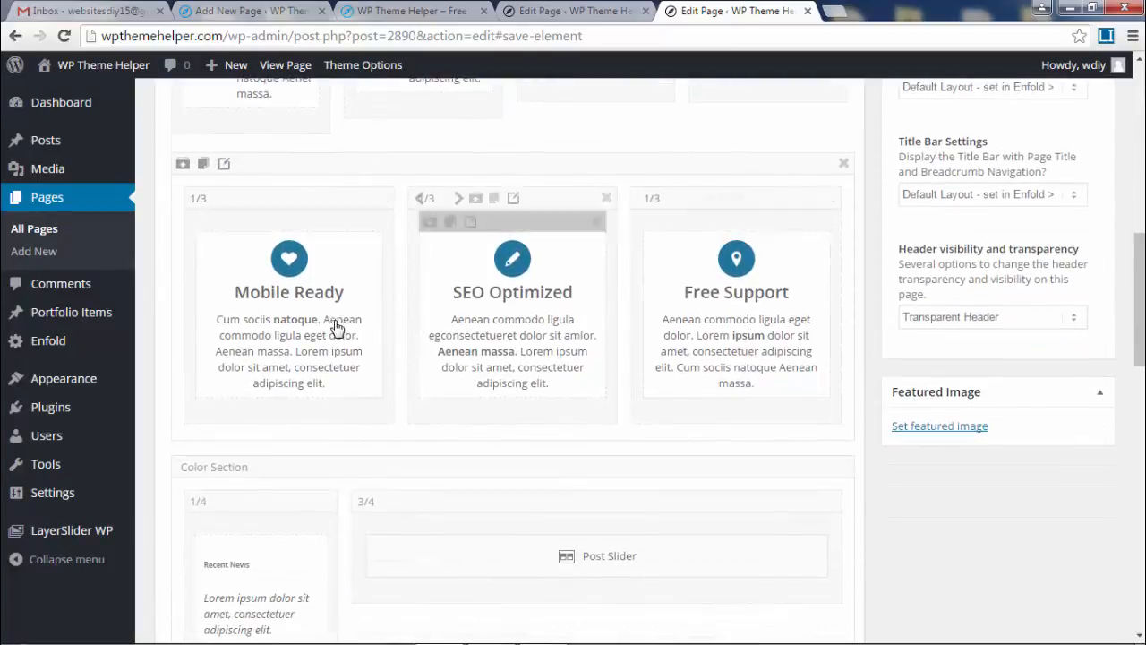
click(182, 166)
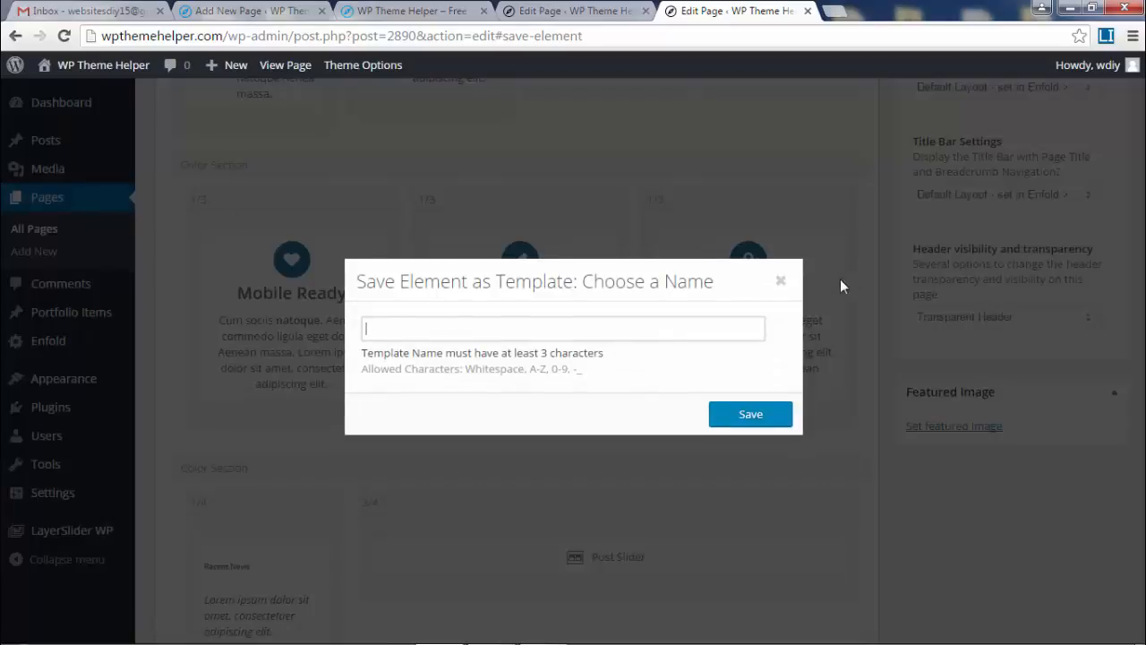
click(779, 281)
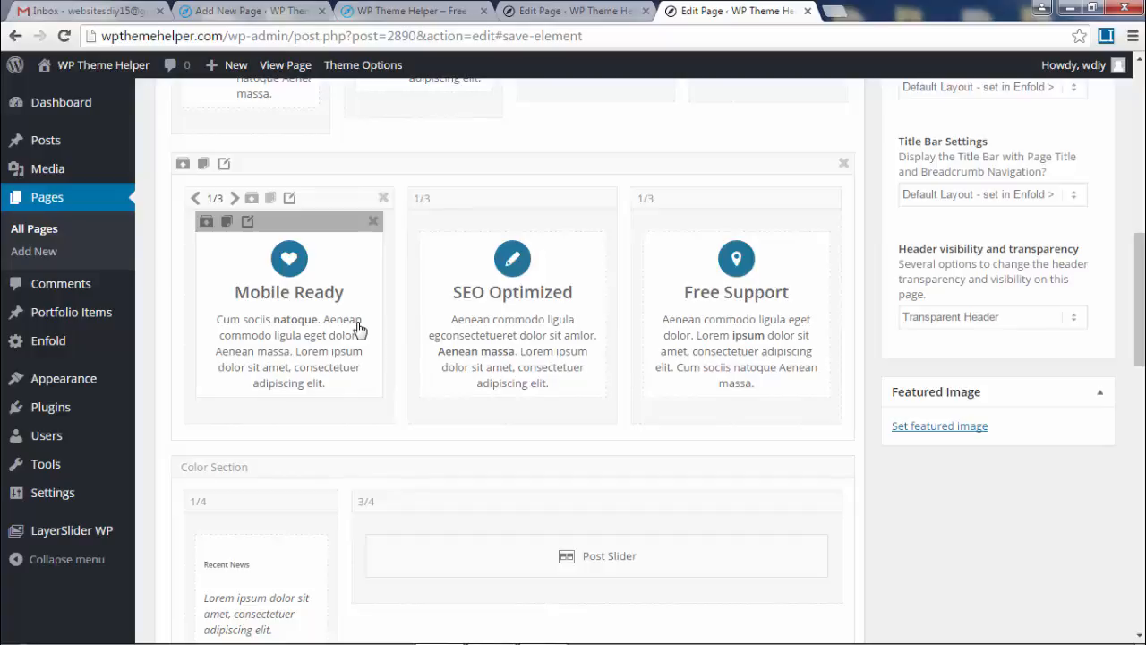
click(300, 304)
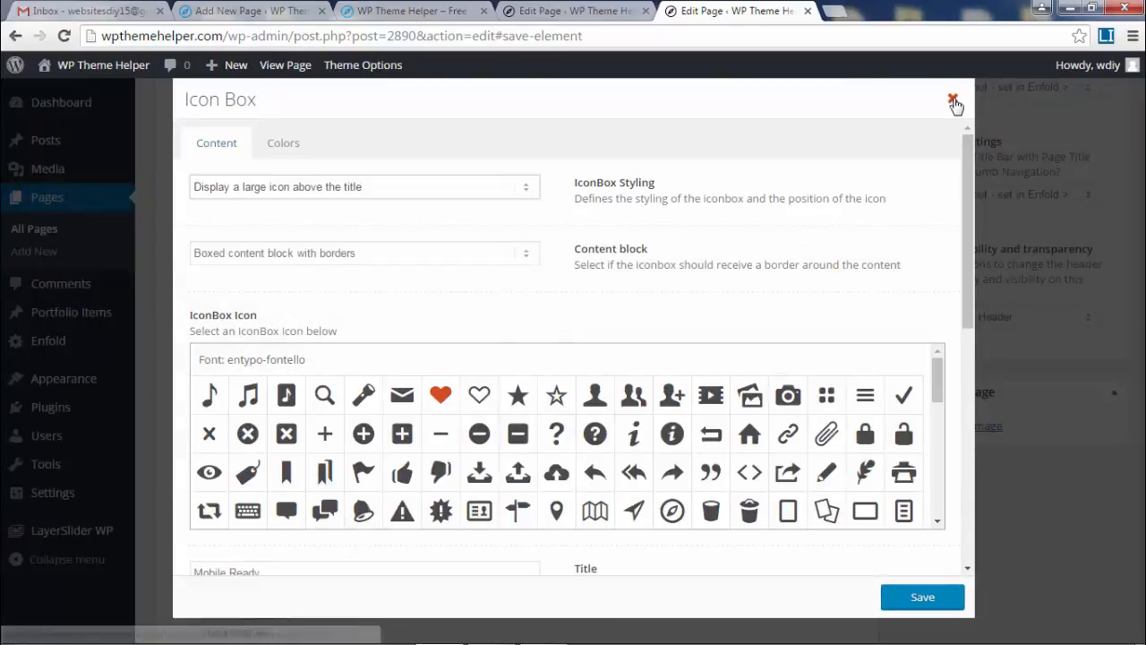
click(953, 99)
Show the saved templates list with 'Transparent Header - Homepage' and 'Front Page 1'.
scroll(1062, 422, down, 10)
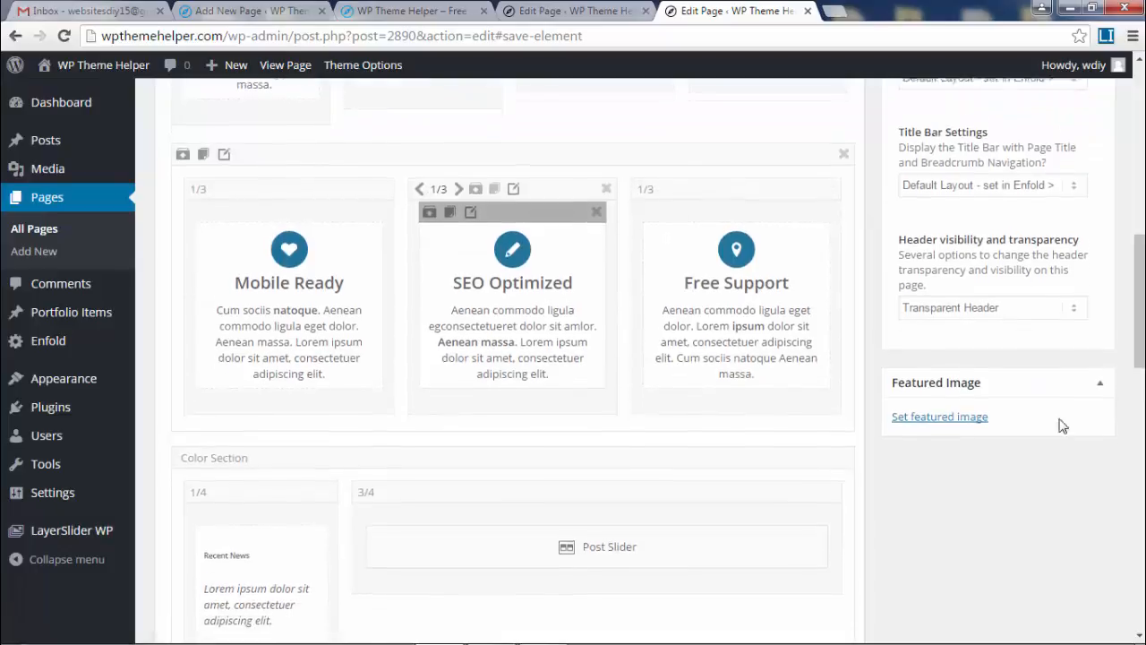
scroll(827, 464, down, 3)
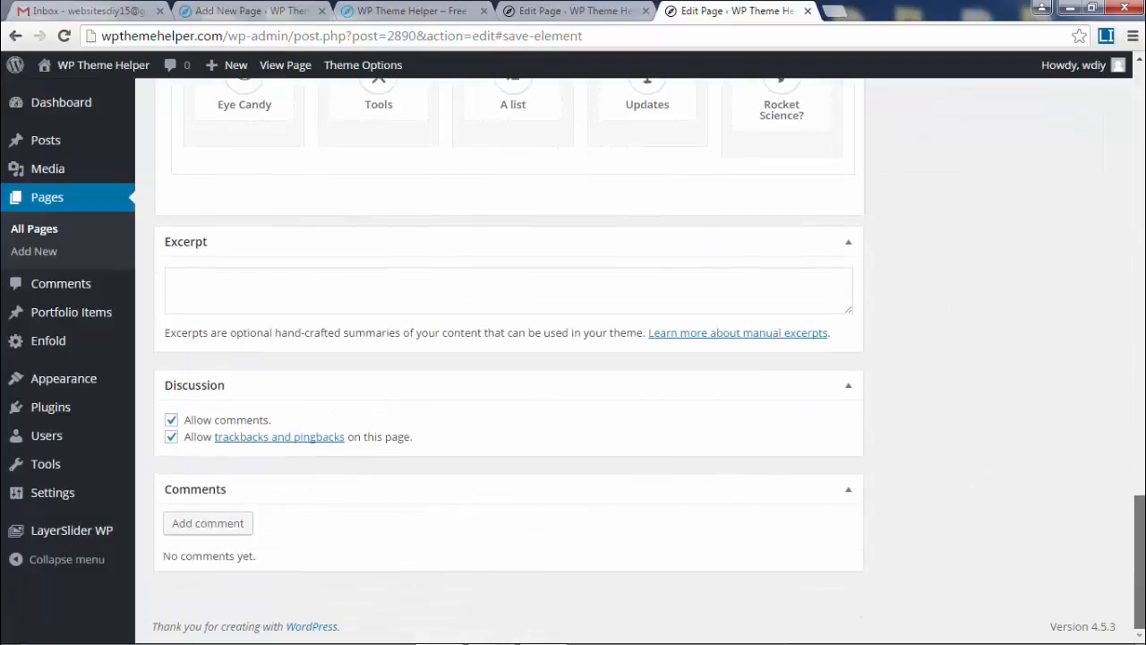
scroll(828, 464, up, 15)
scroll(828, 465, down, 2)
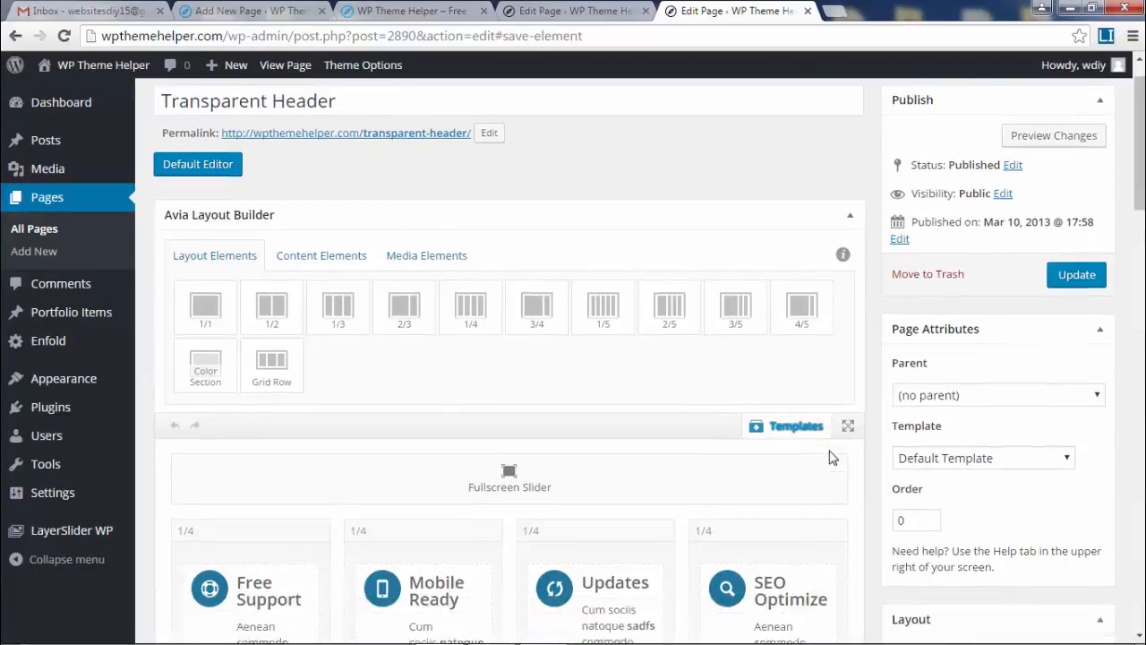
click(795, 308)
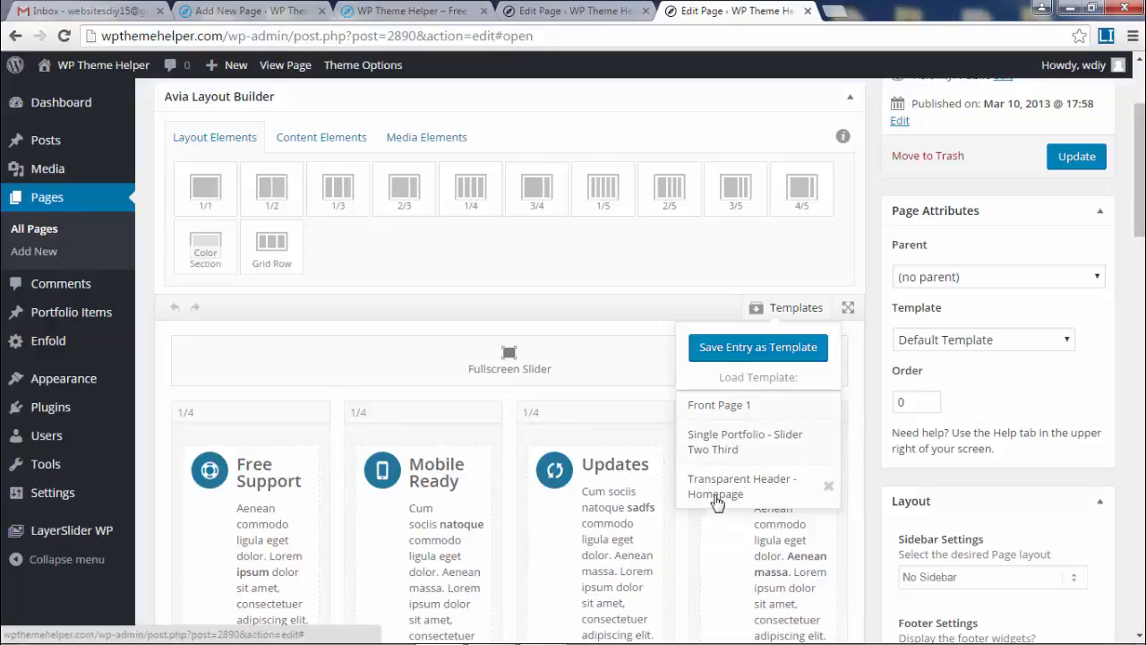
Close the Transparent Header page editor, leaving without saving.
drag(1139, 170, 1139, 145)
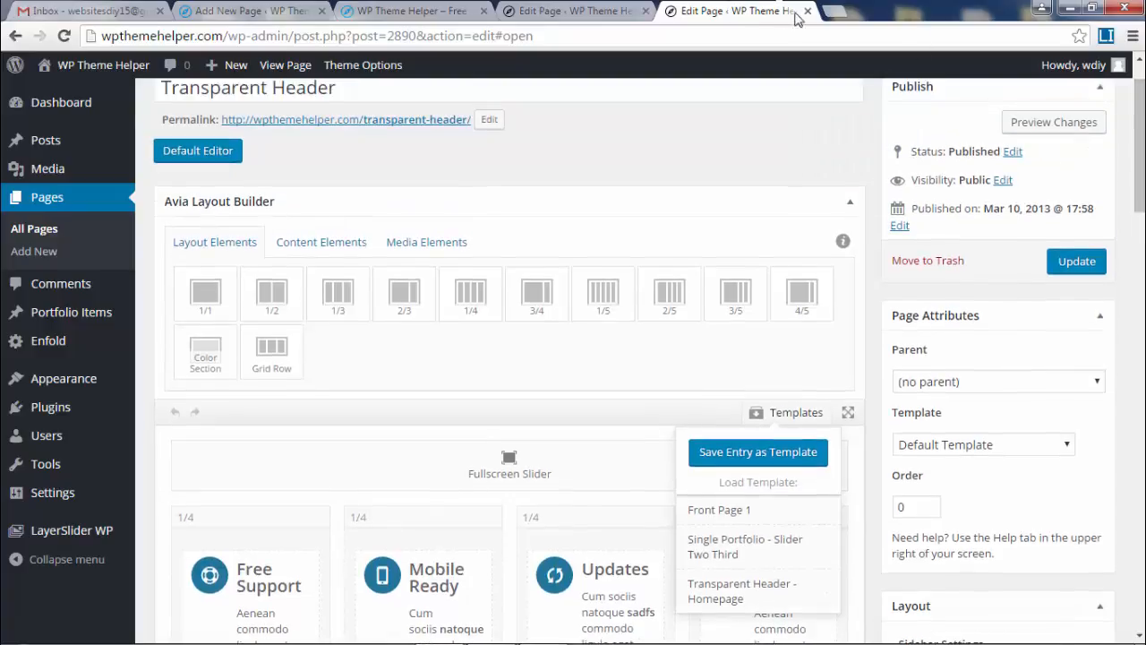
click(808, 10)
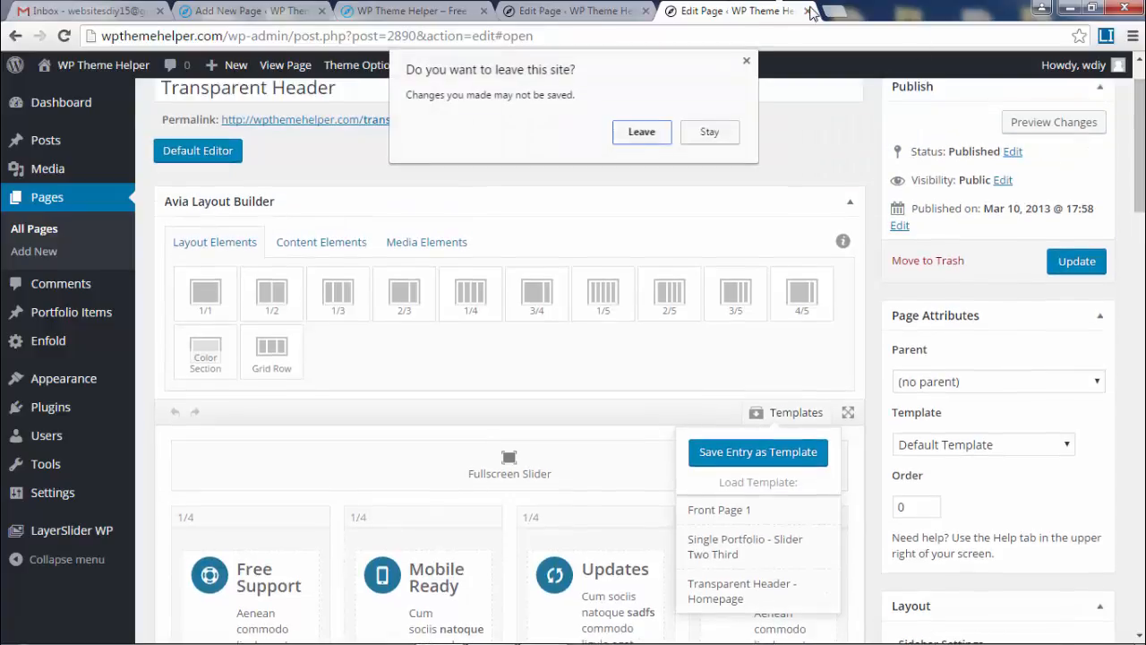
click(643, 132)
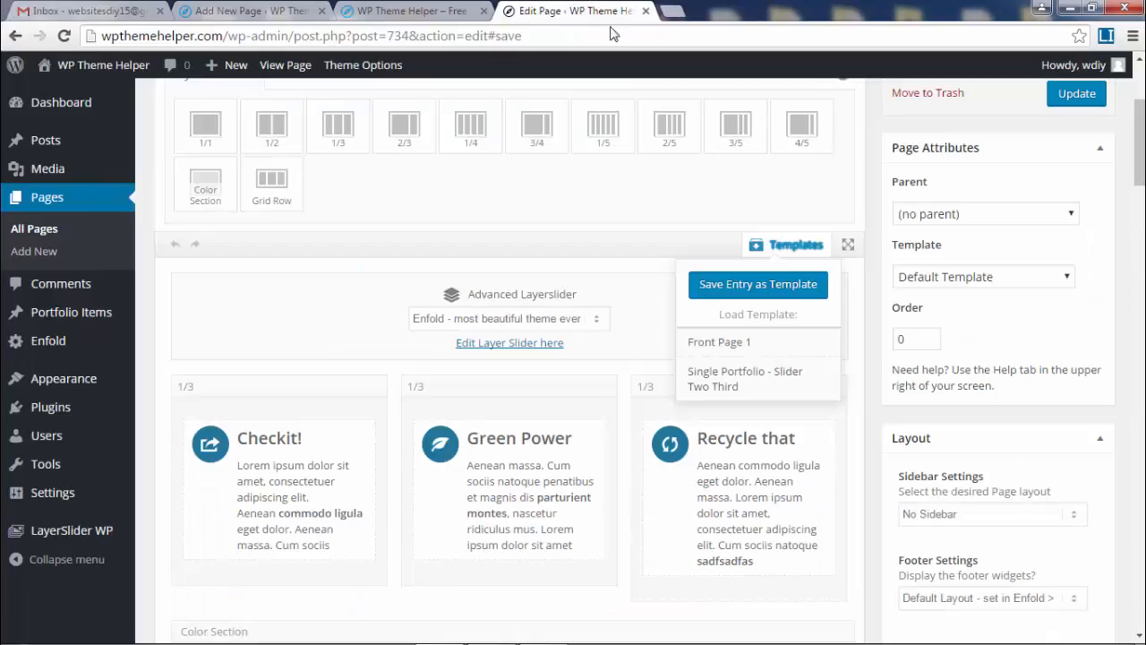
Visit the live site, open Pages > About Us, and edit it from the admin bar.
mouse_move(97, 66)
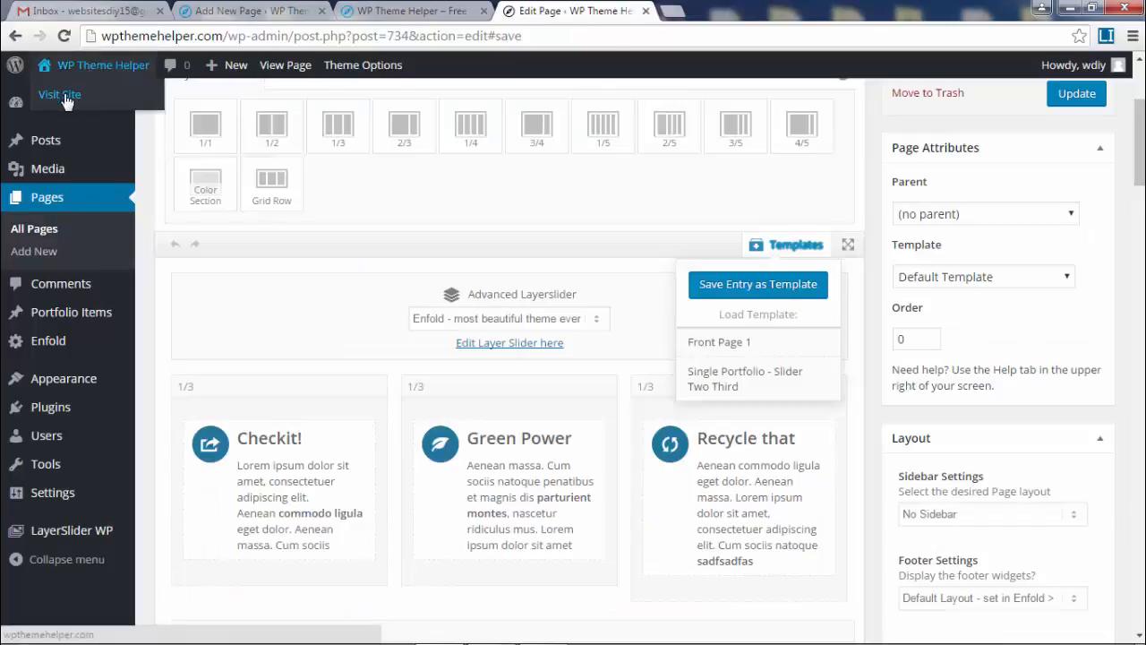
click(63, 95)
click(633, 139)
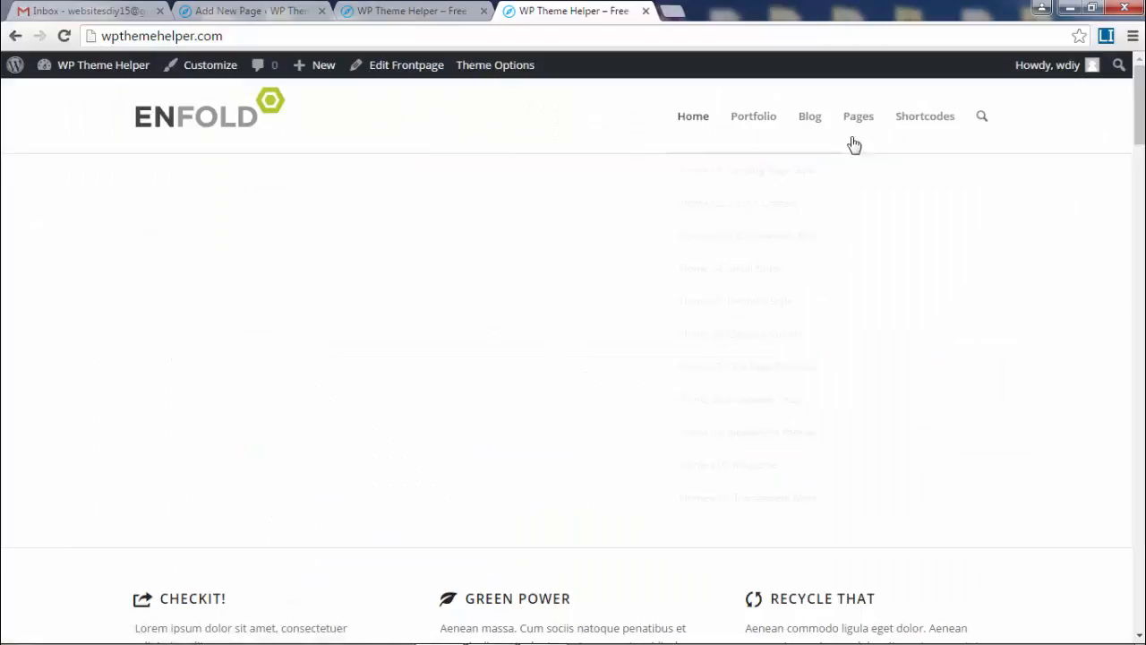
mouse_move(857, 116)
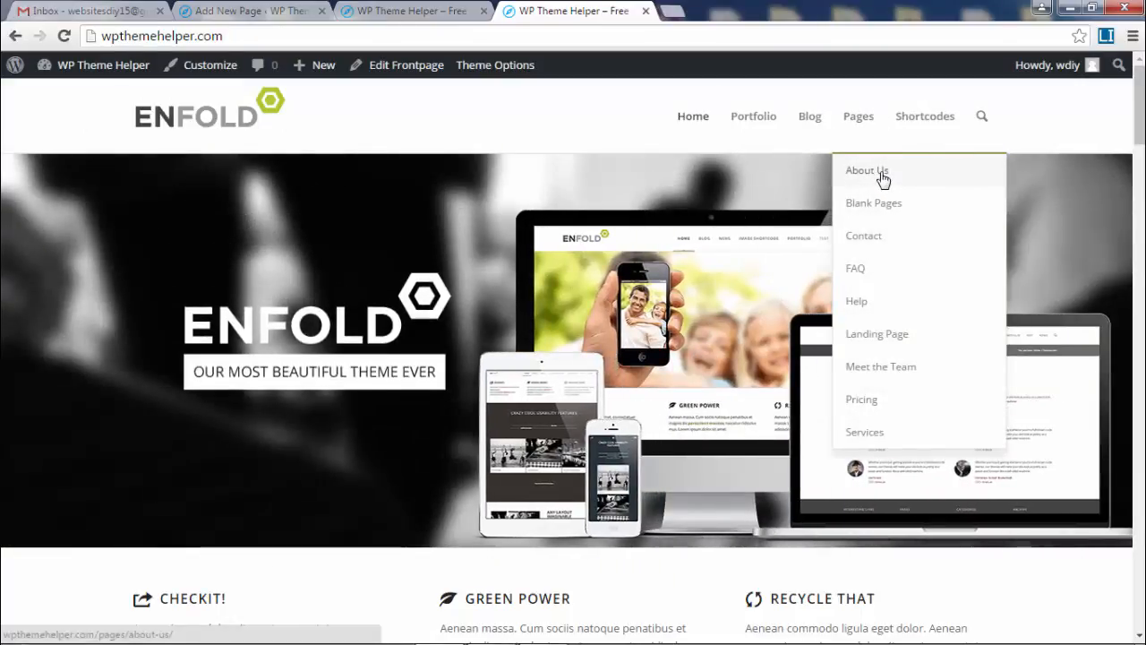
click(882, 179)
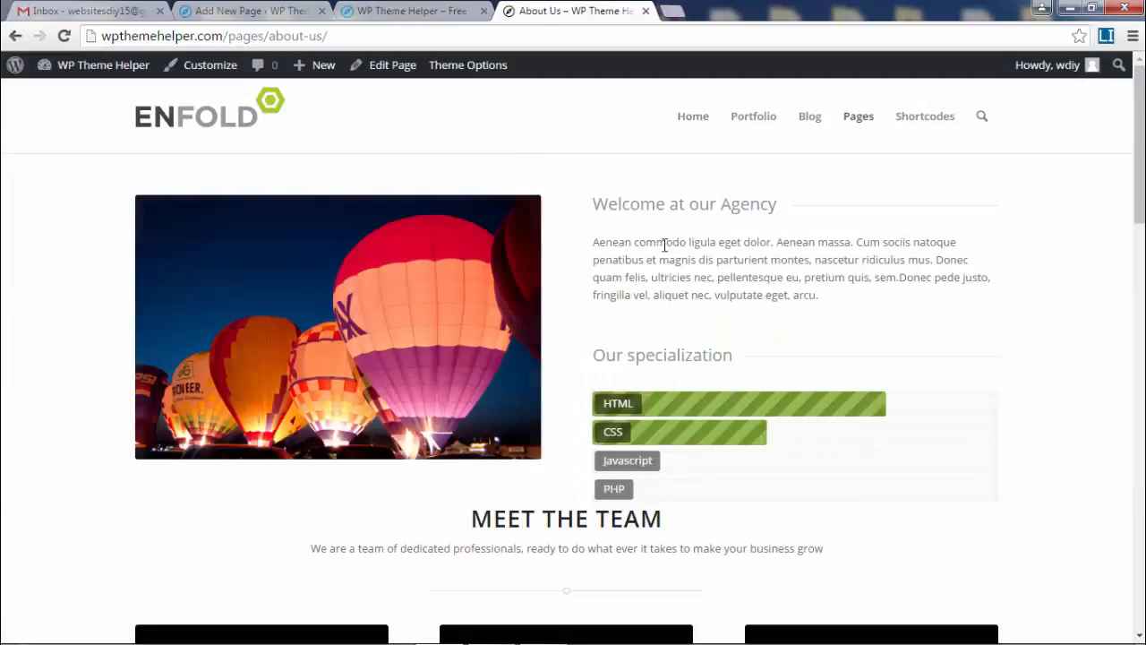
click(394, 66)
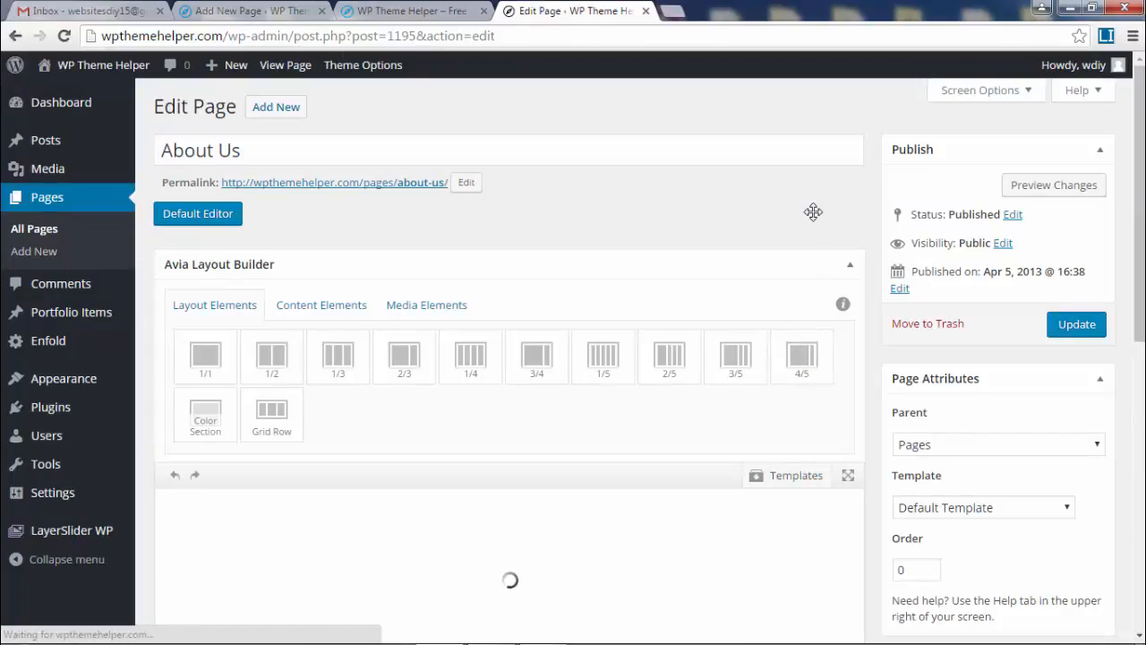
Save the About Us layout as template 'About Page' and confirm it in the templates list.
scroll(814, 220, down, 3)
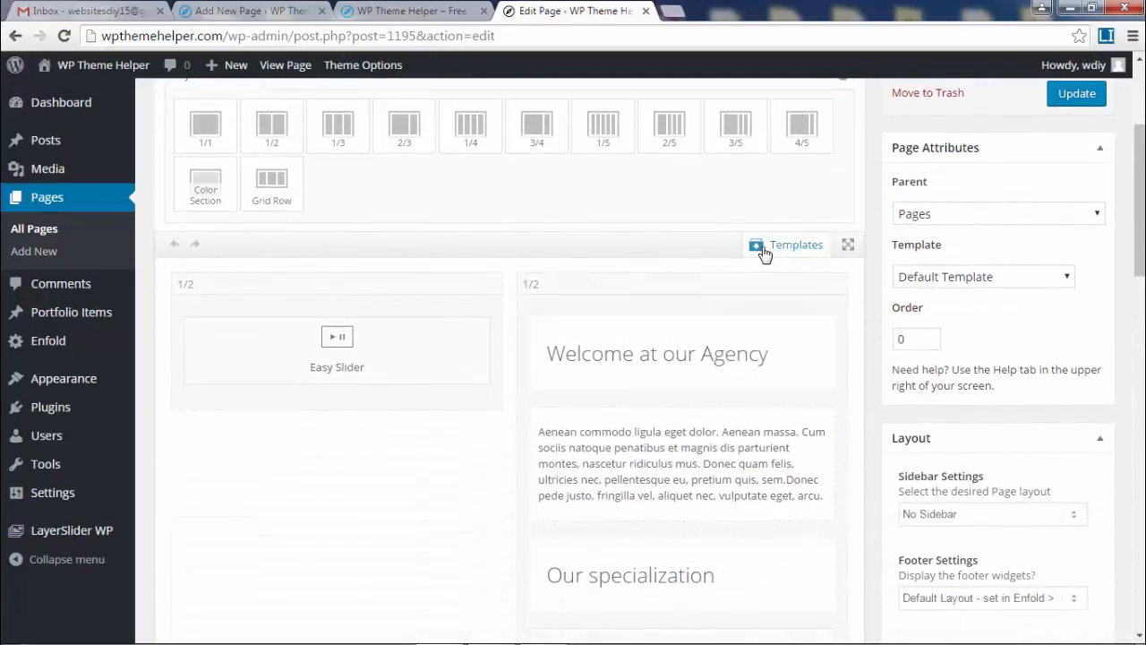
click(763, 253)
click(769, 287)
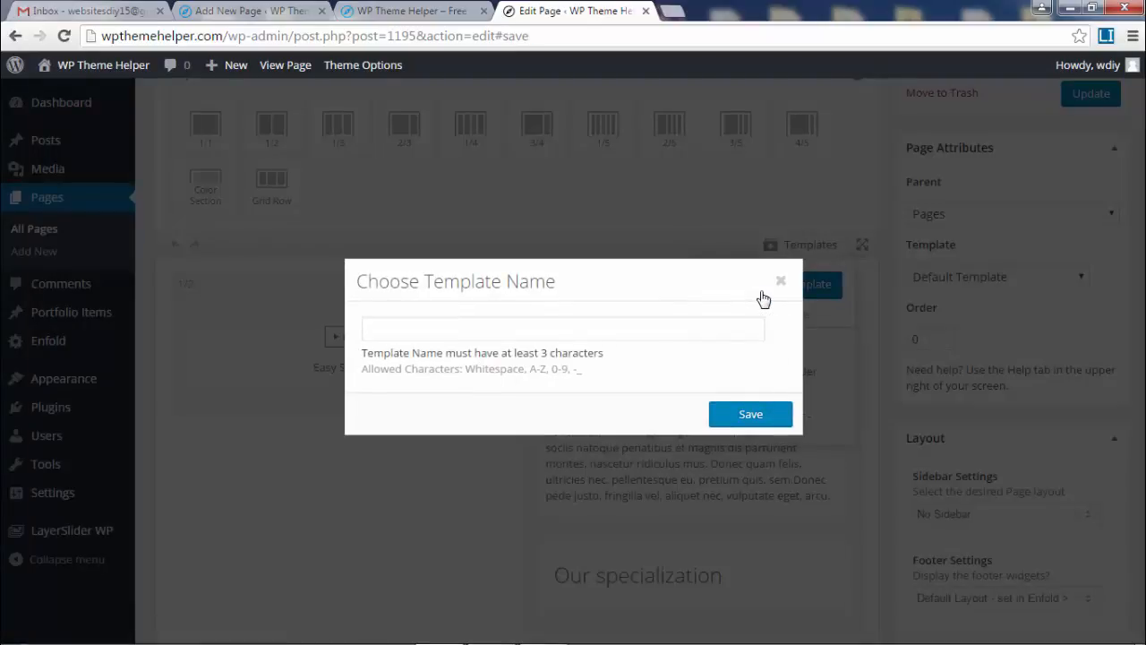
text(About Page)
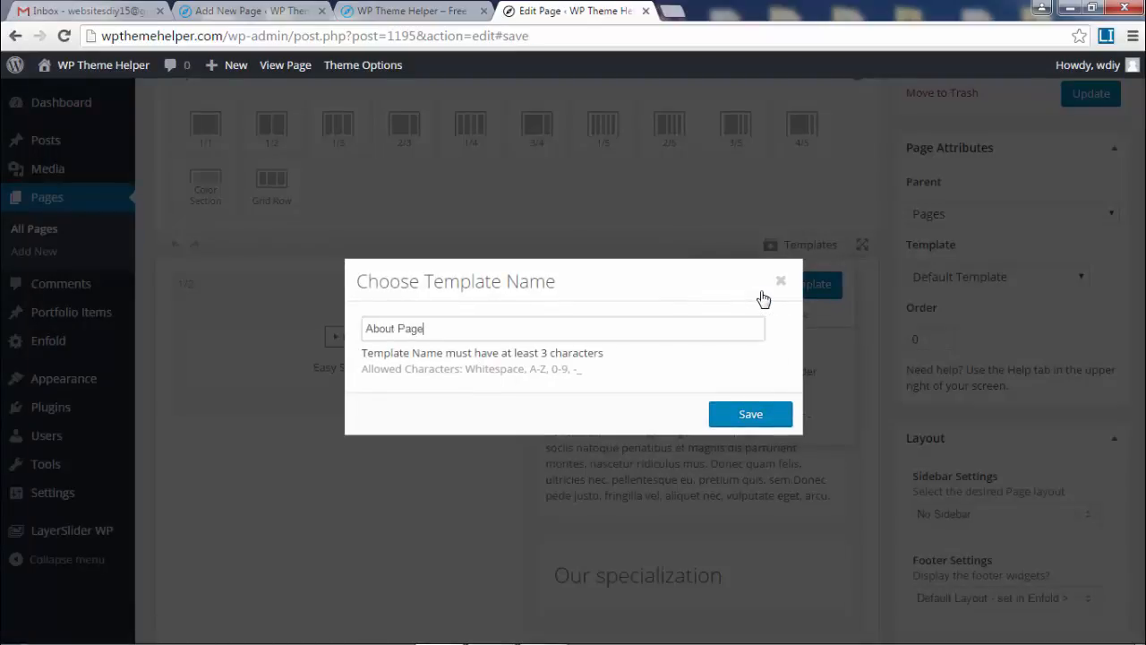
click(743, 410)
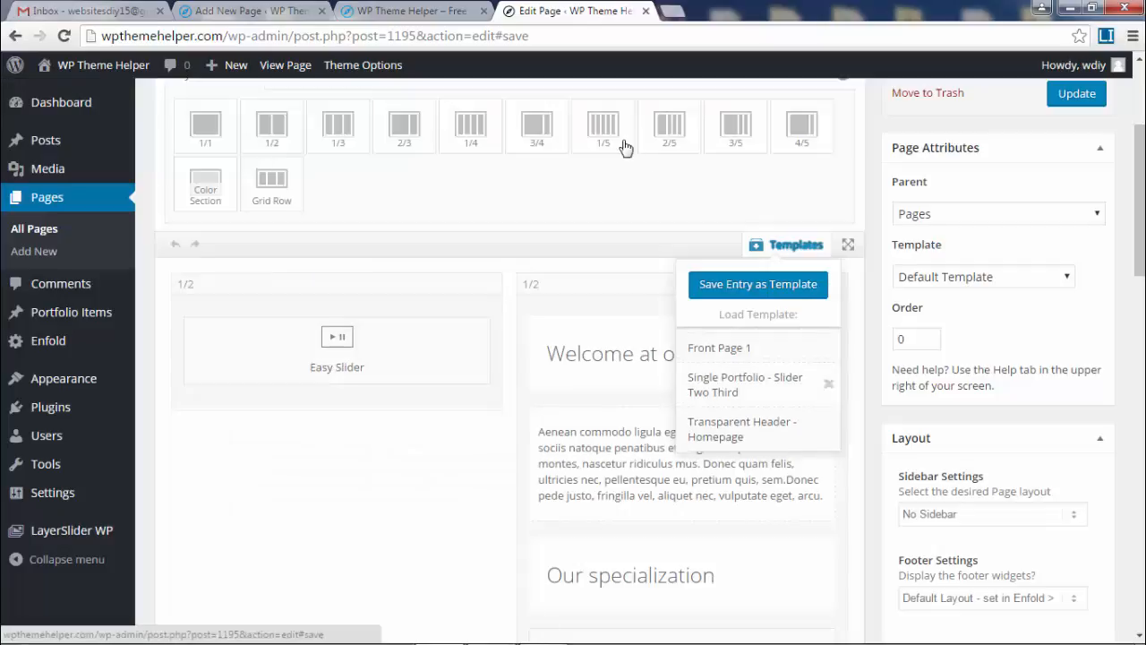
click(13, 39)
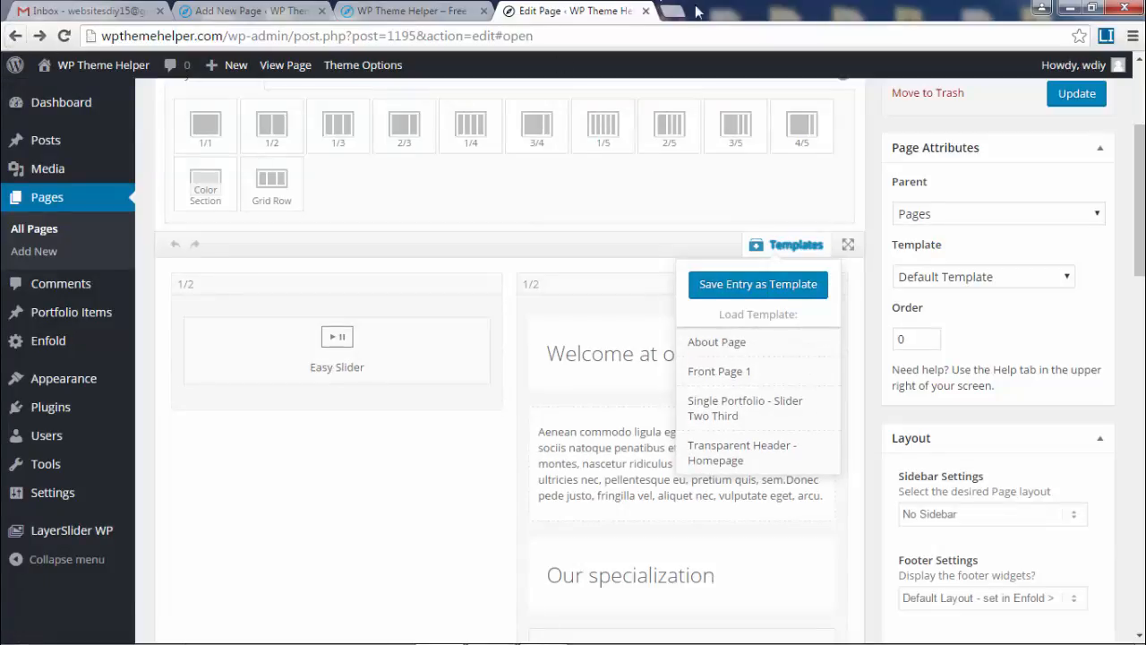
Close the About Us editor without saving and open the Contact page on the site.
click(647, 10)
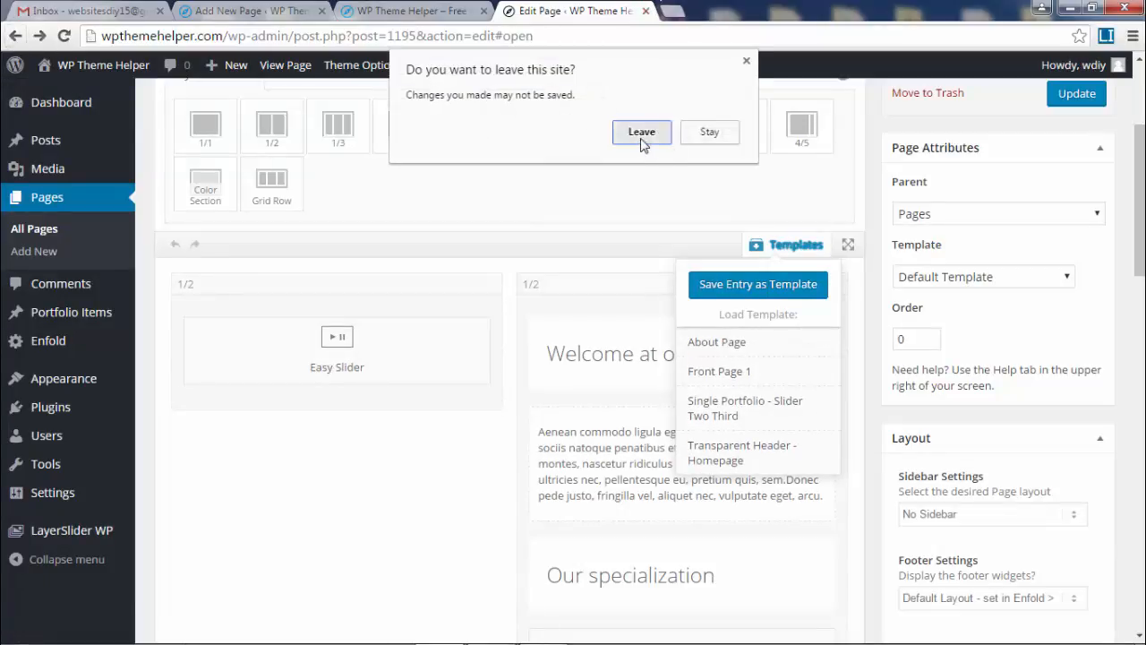
click(637, 135)
mouse_move(858, 125)
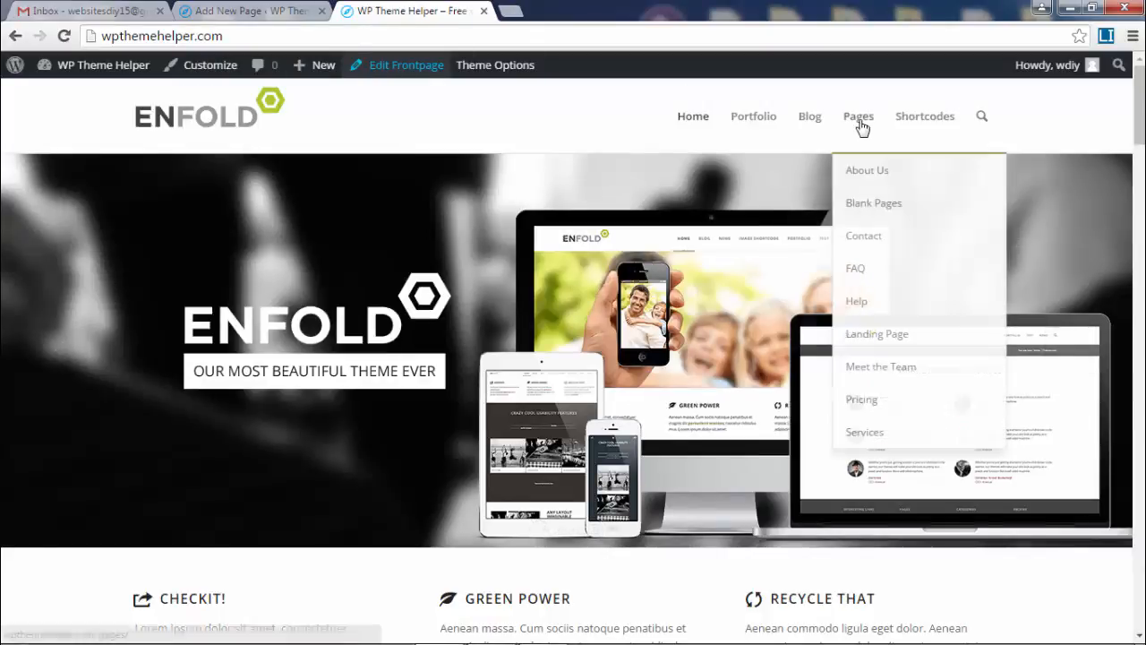
click(881, 244)
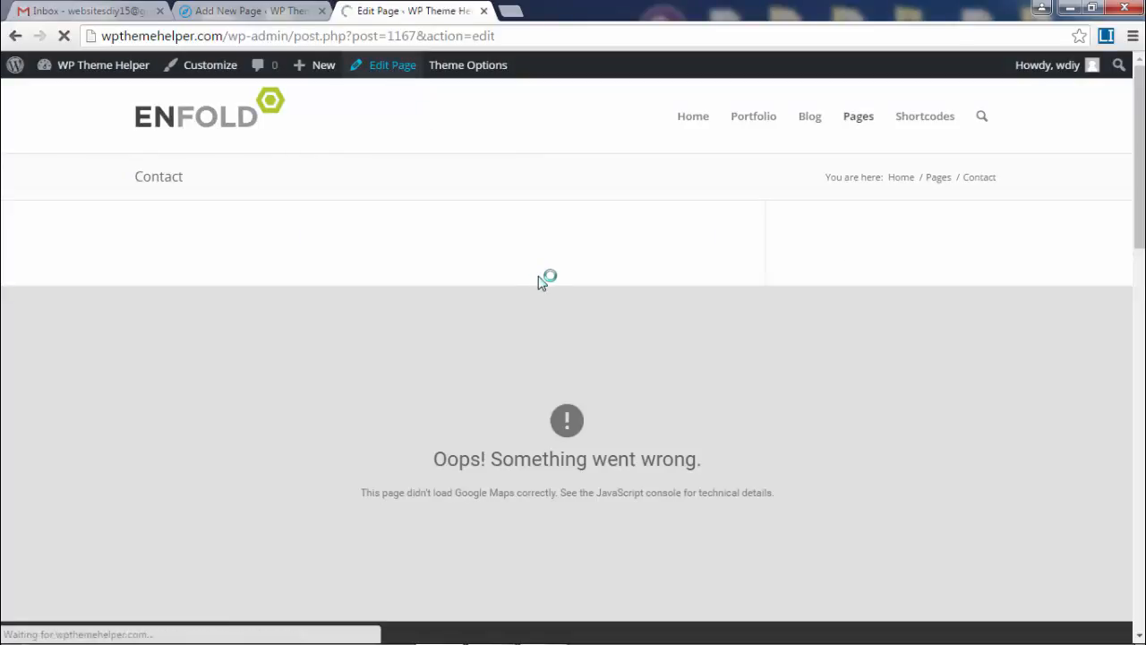
Save the Contact page's builder layout as the template 'Contact Page'.
scroll(664, 360, down, 3)
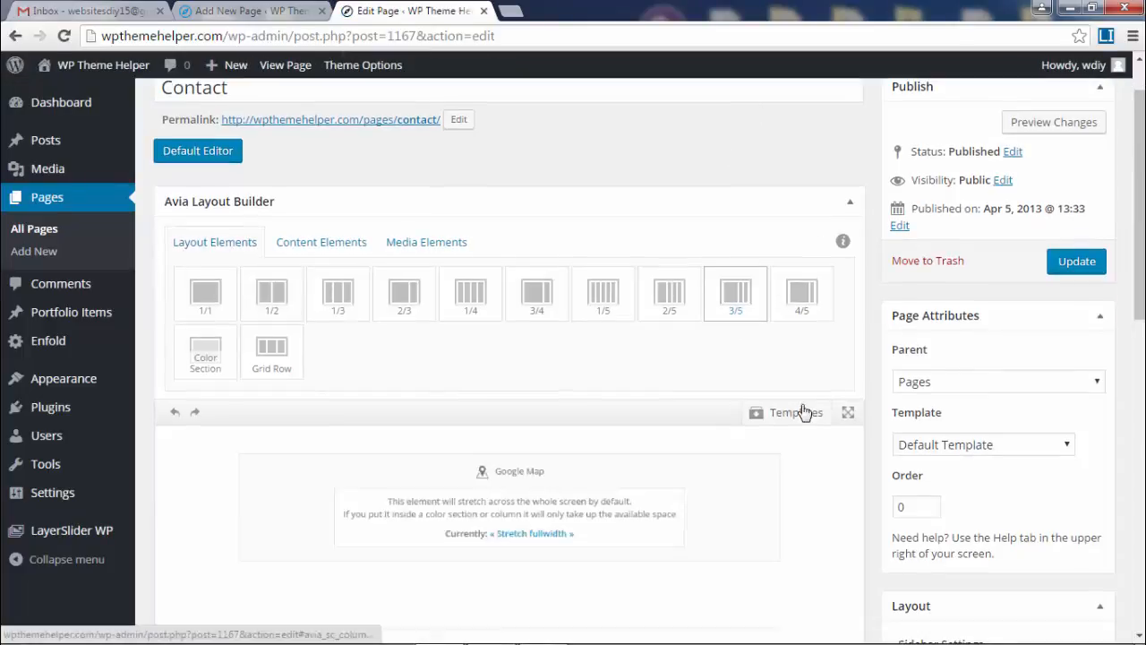
click(757, 268)
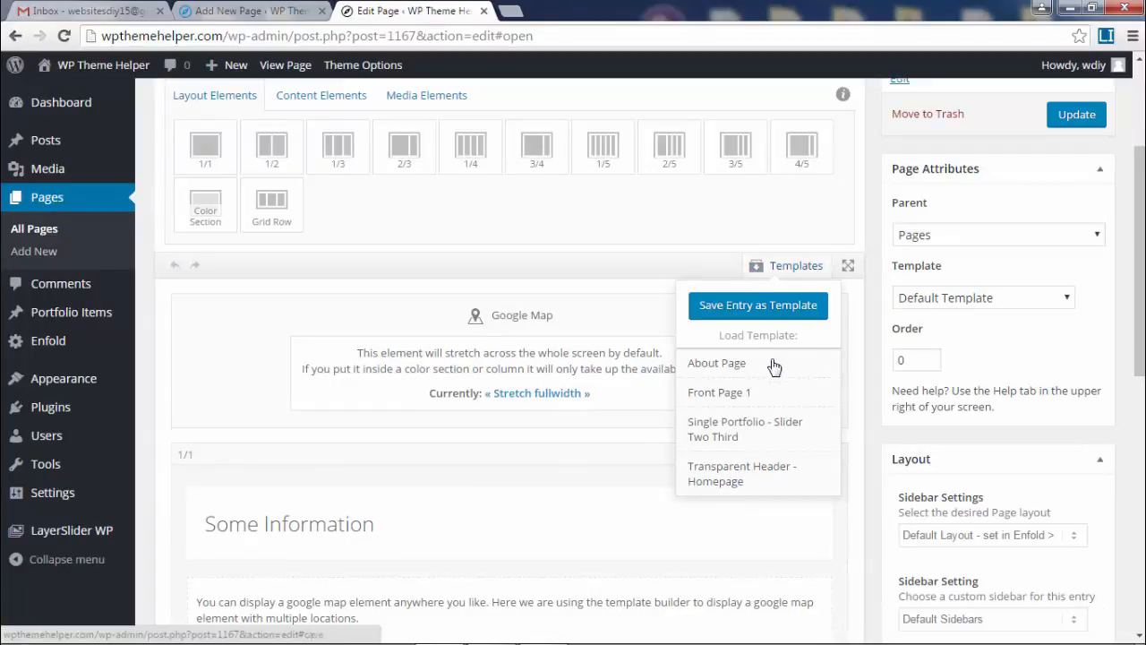
click(757, 306)
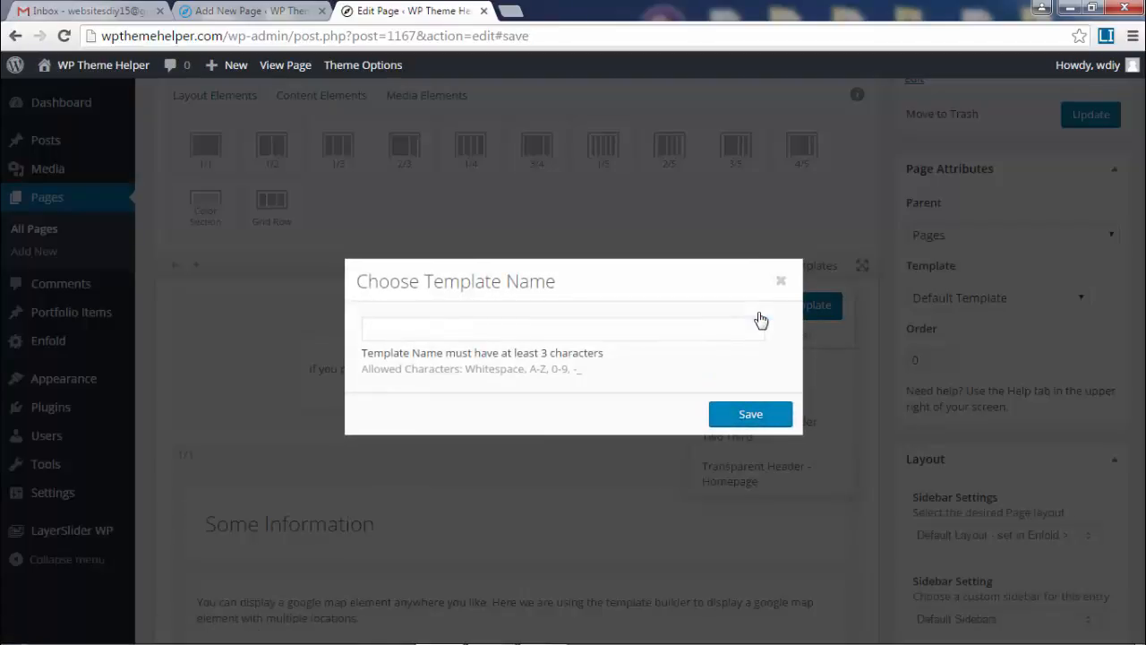
text(Contact Page)
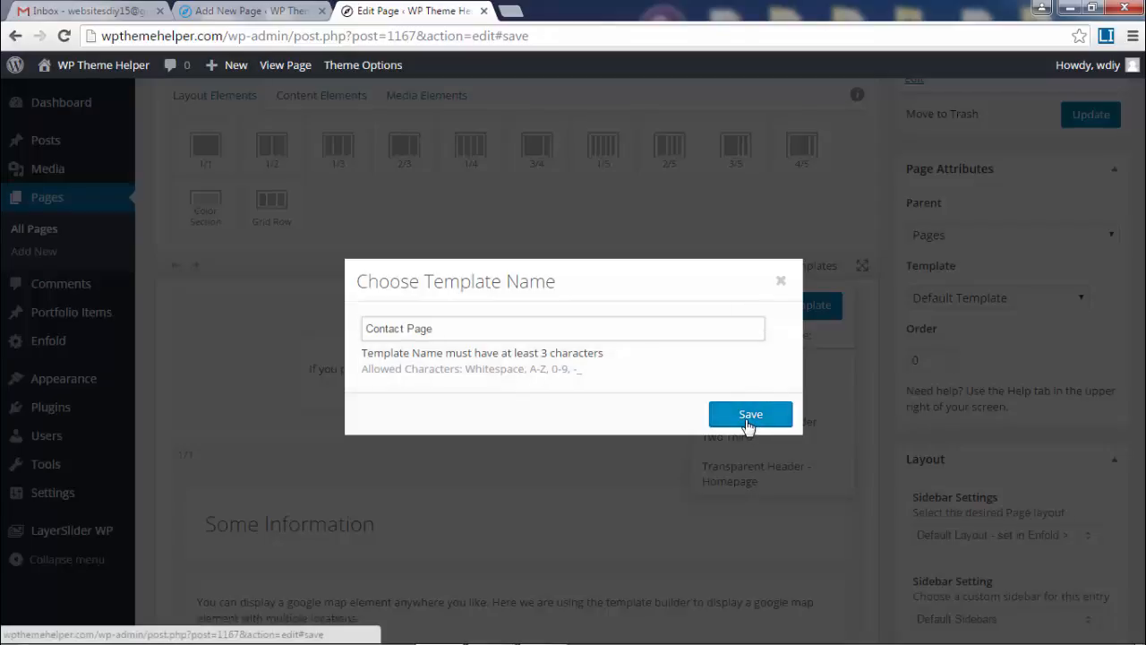
click(750, 416)
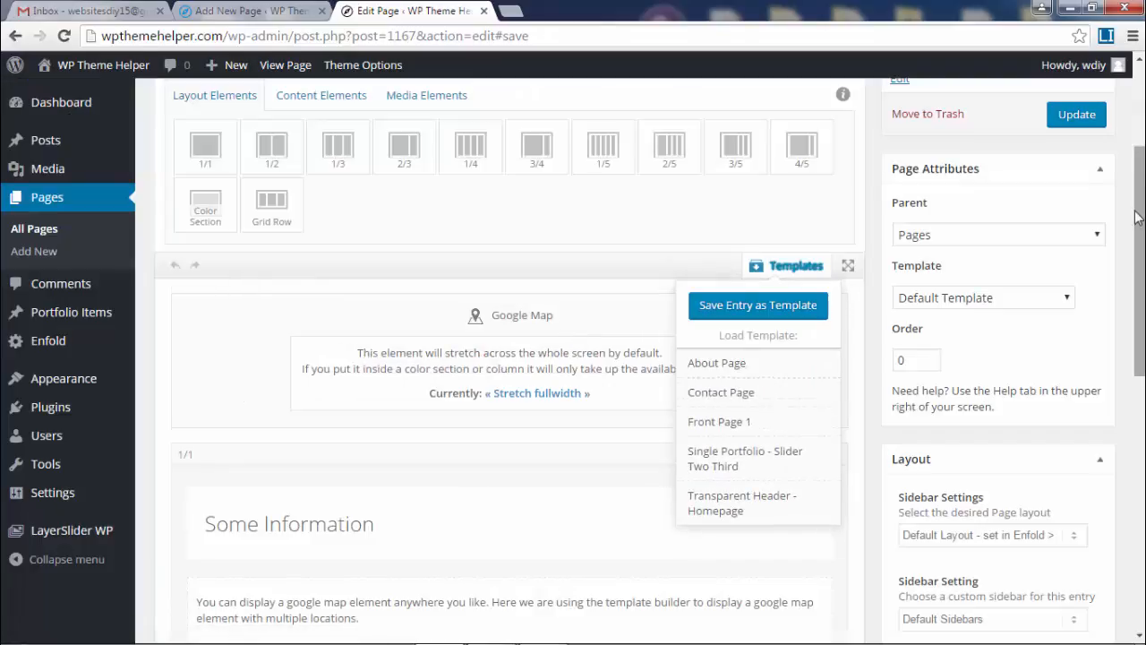
Return to the All Pages list in the admin.
scroll(506, 358, up, 3)
scroll(1018, 322, down, 4)
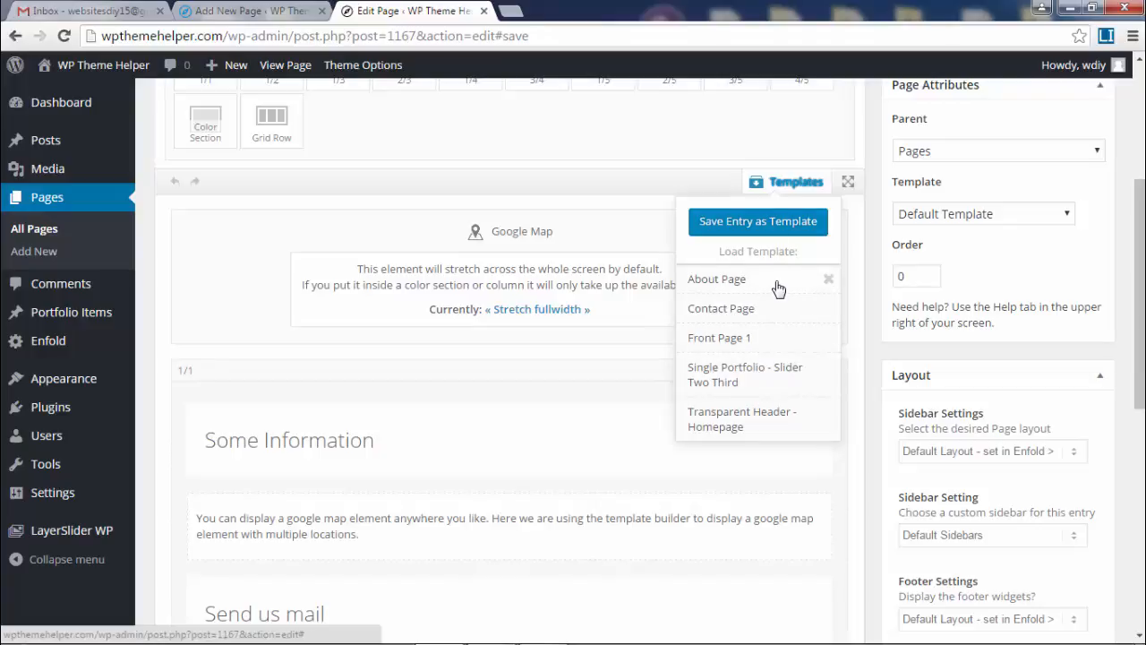
scroll(146, 224, up, 2)
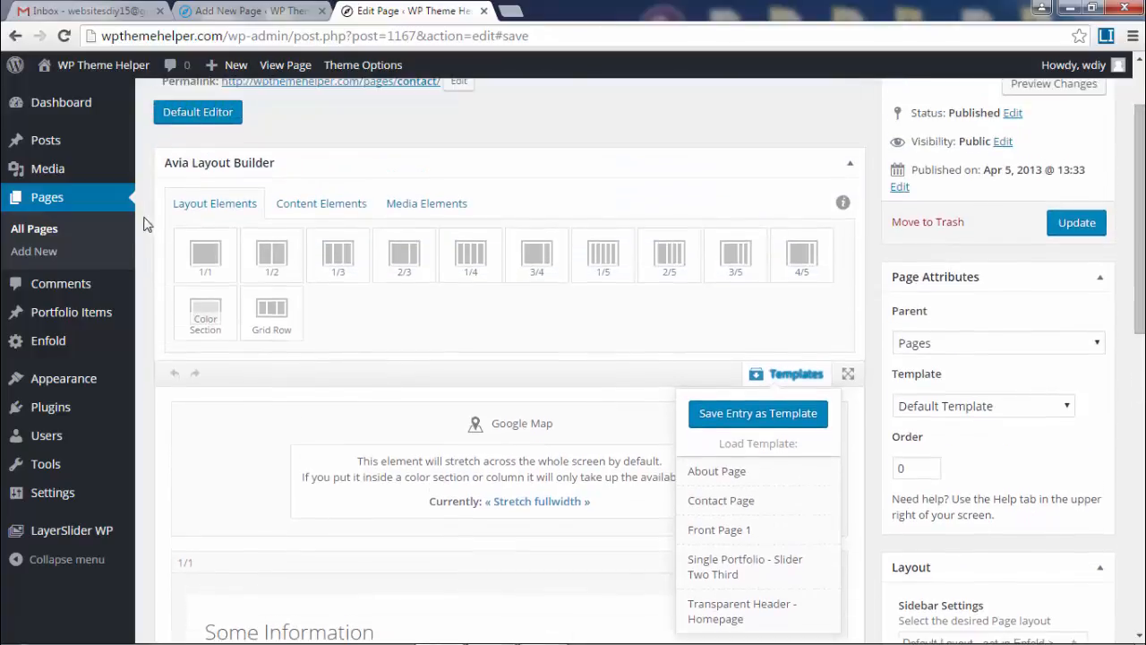
click(36, 231)
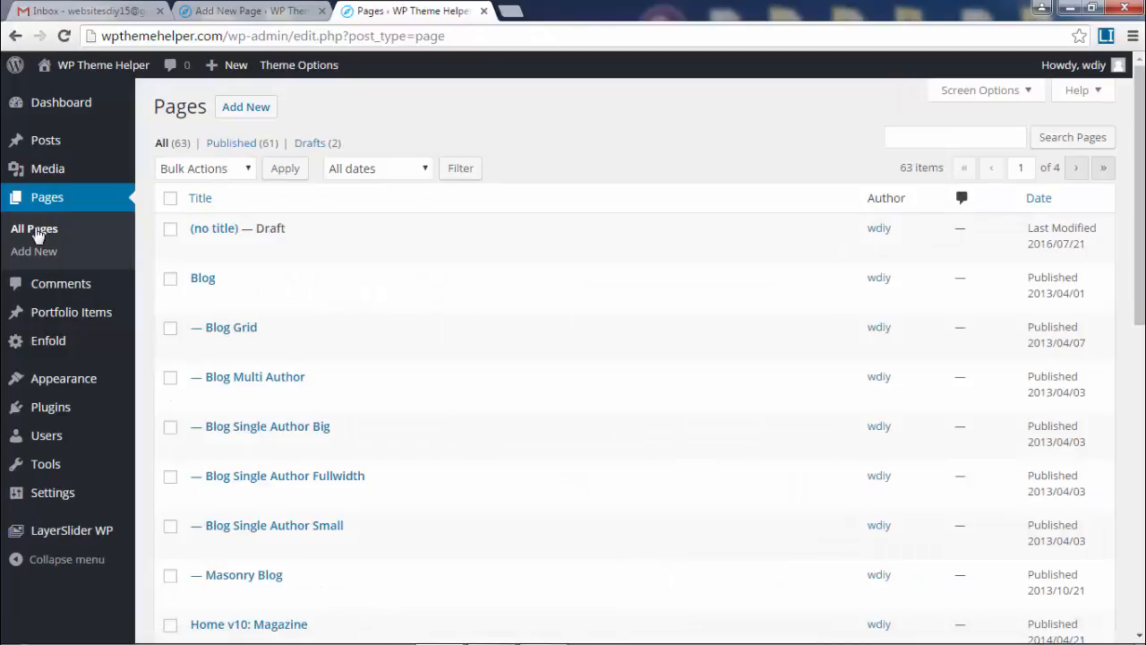
Move the first two screenfuls of pages to the Trash using the Bulk Actions menu.
mouse_move(1139, 197)
mouse_down()
mouse_move(1139, 487)
mouse_move(1139, 194)
mouse_up()
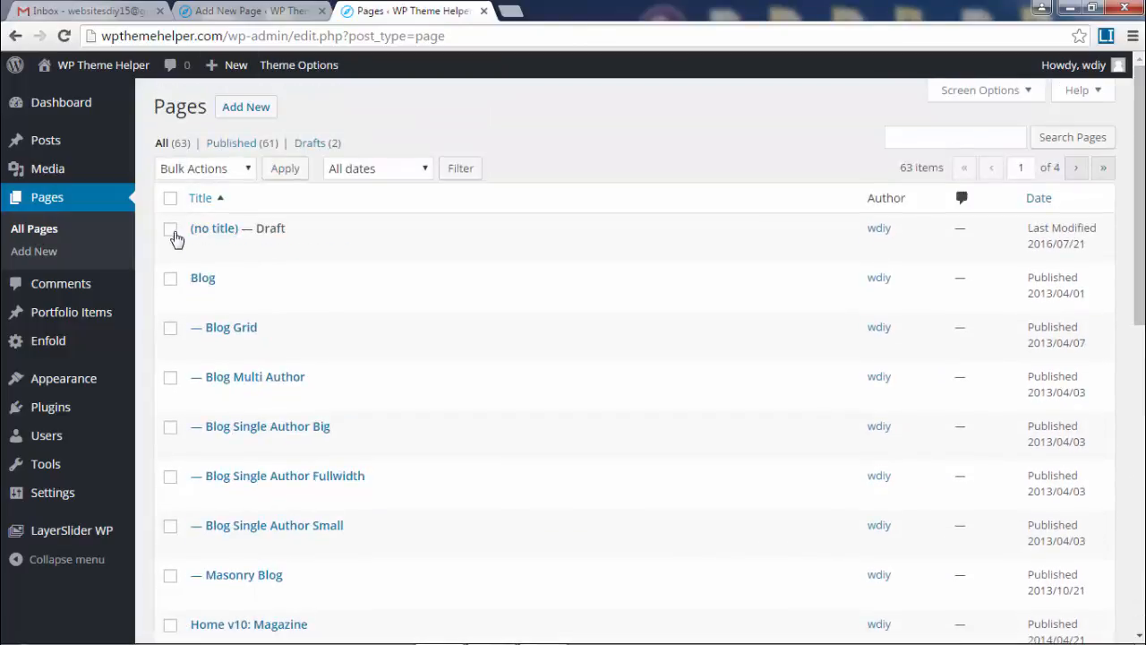
click(171, 200)
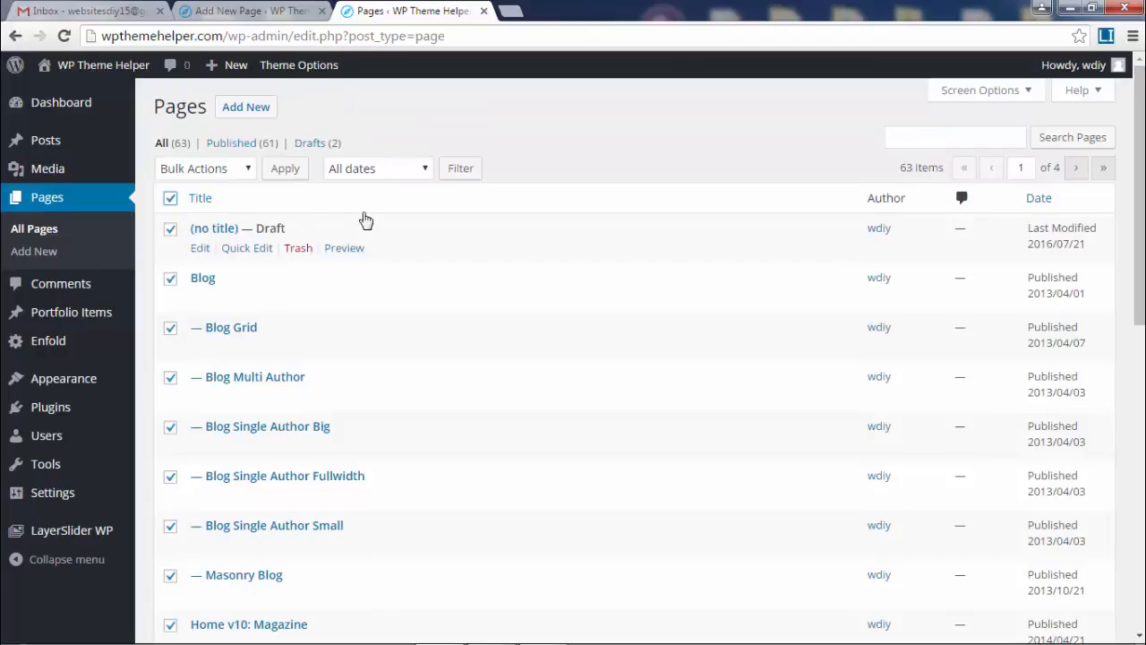
click(205, 170)
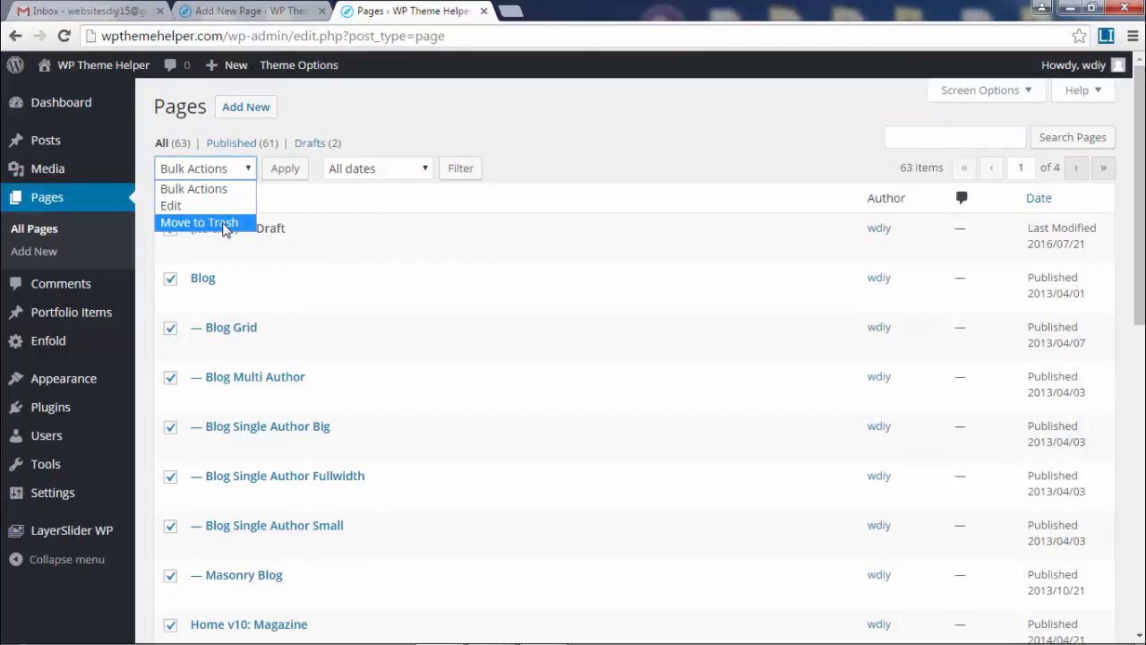
click(215, 222)
click(278, 173)
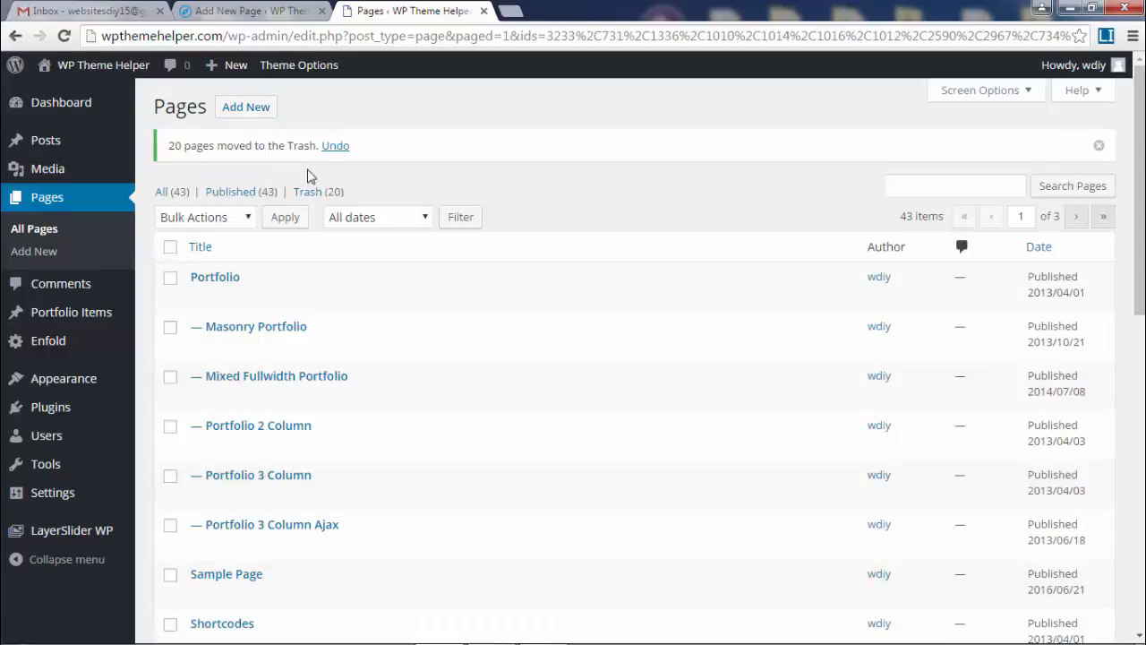
click(171, 248)
click(205, 216)
click(220, 270)
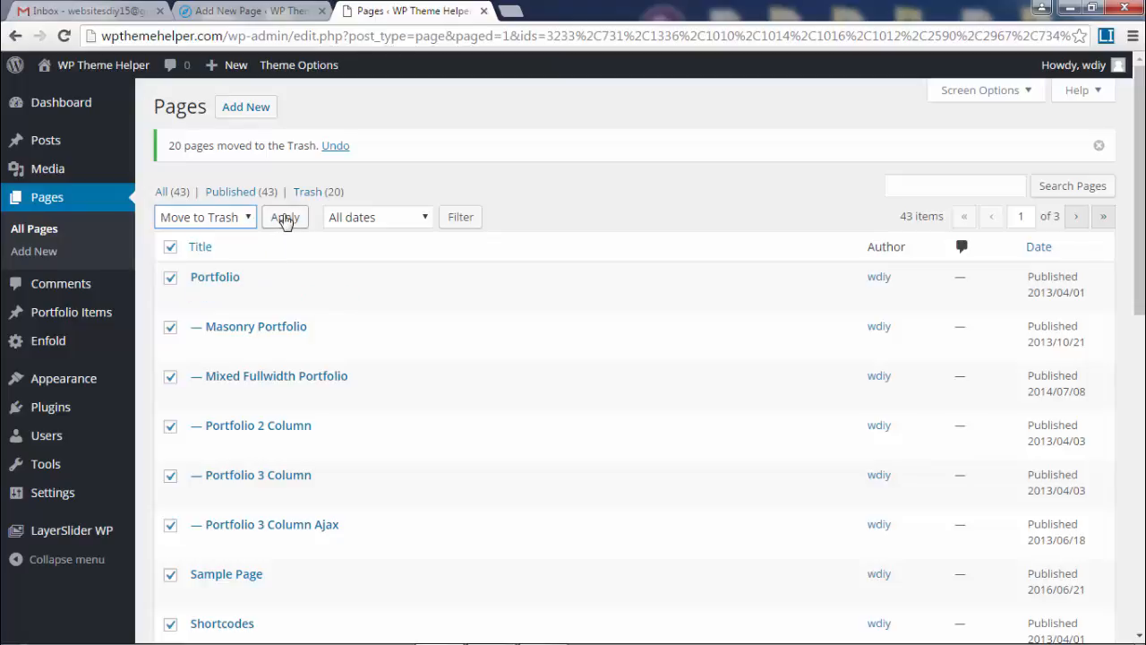
click(284, 218)
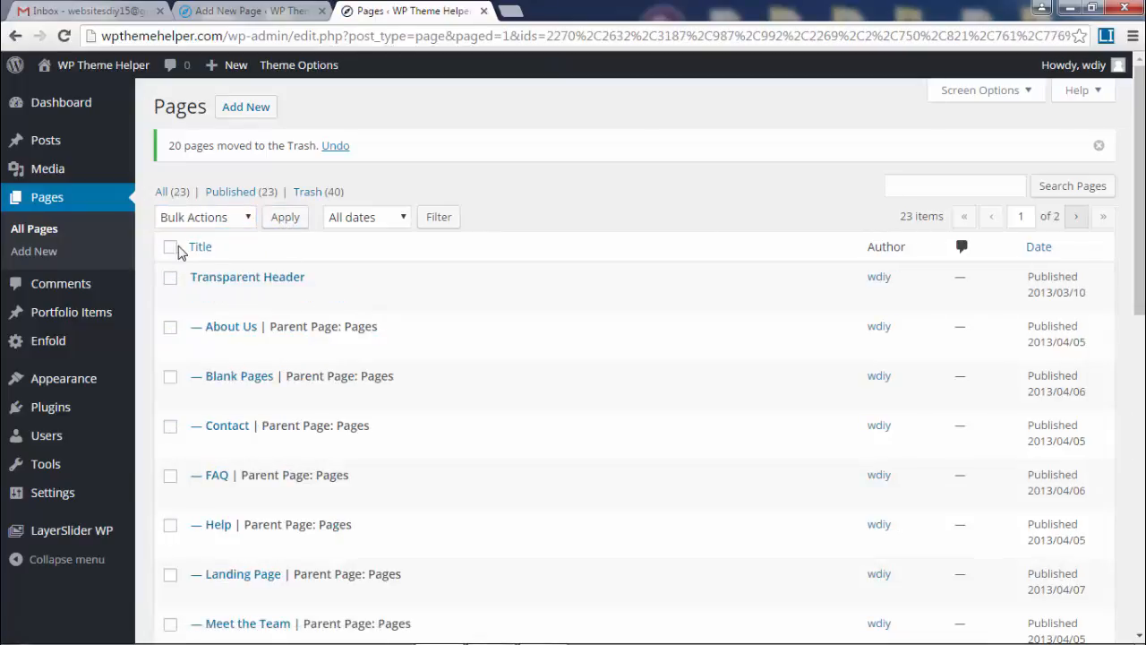
Trash the remaining pages, including the last three, until the Pages list is empty.
click(170, 247)
click(286, 223)
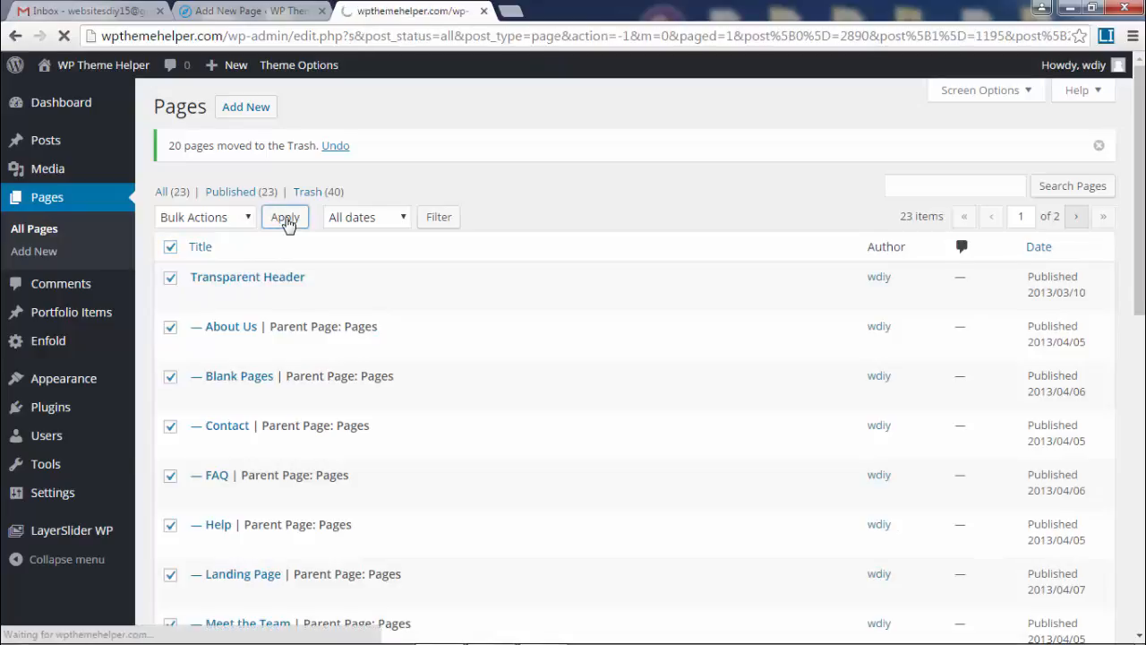
click(171, 198)
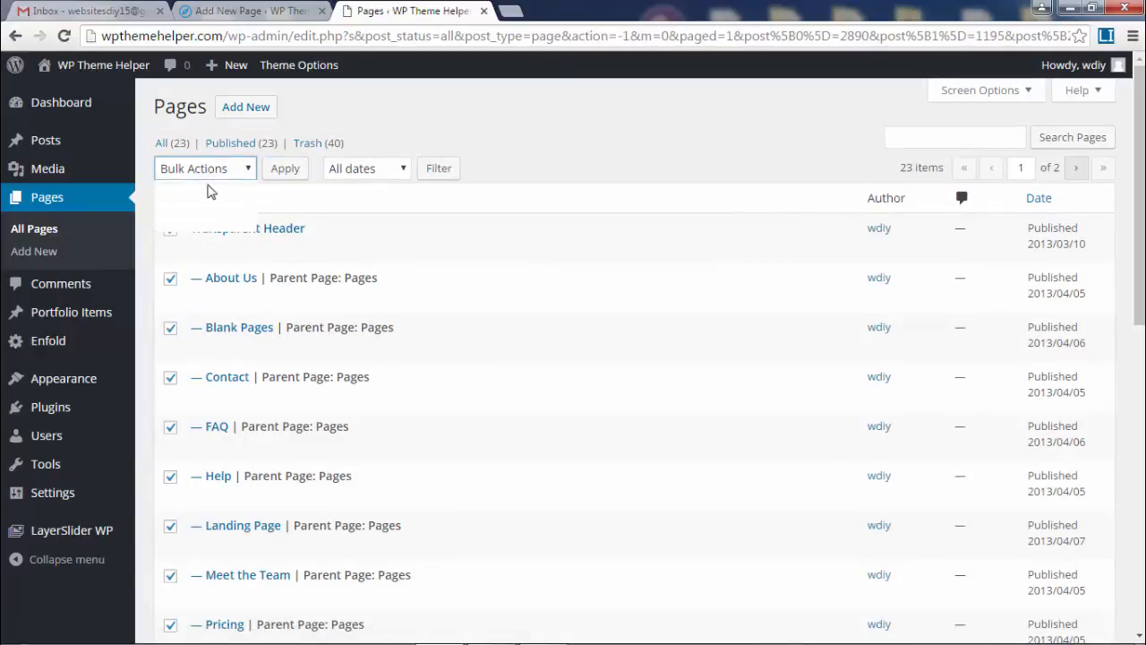
click(205, 170)
click(197, 220)
click(285, 172)
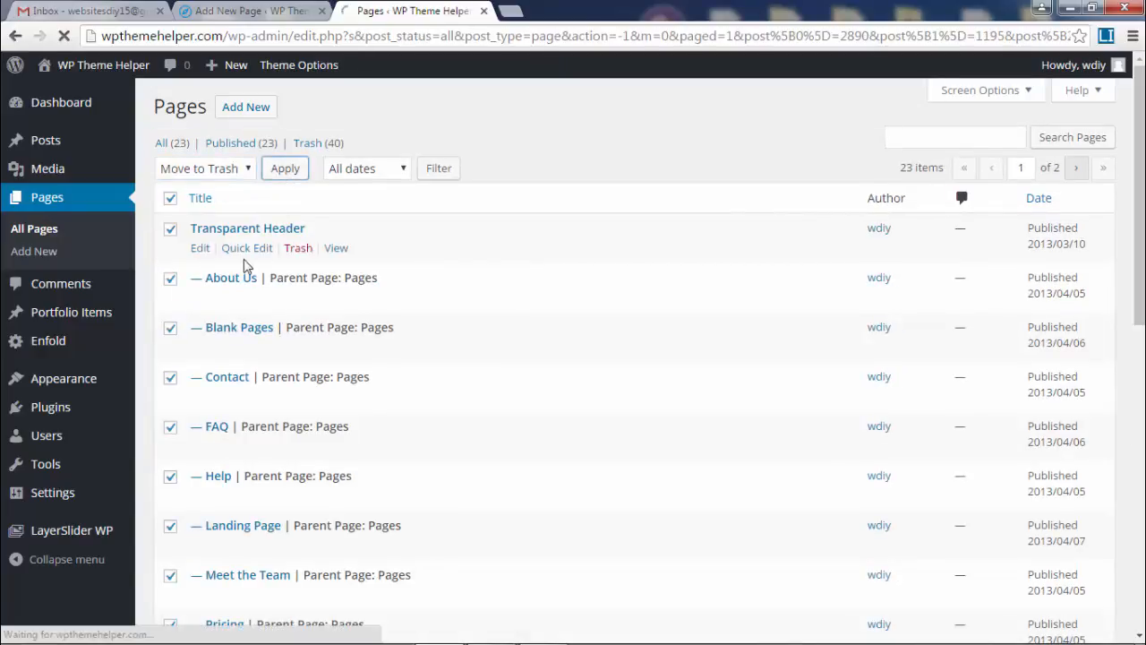
click(171, 248)
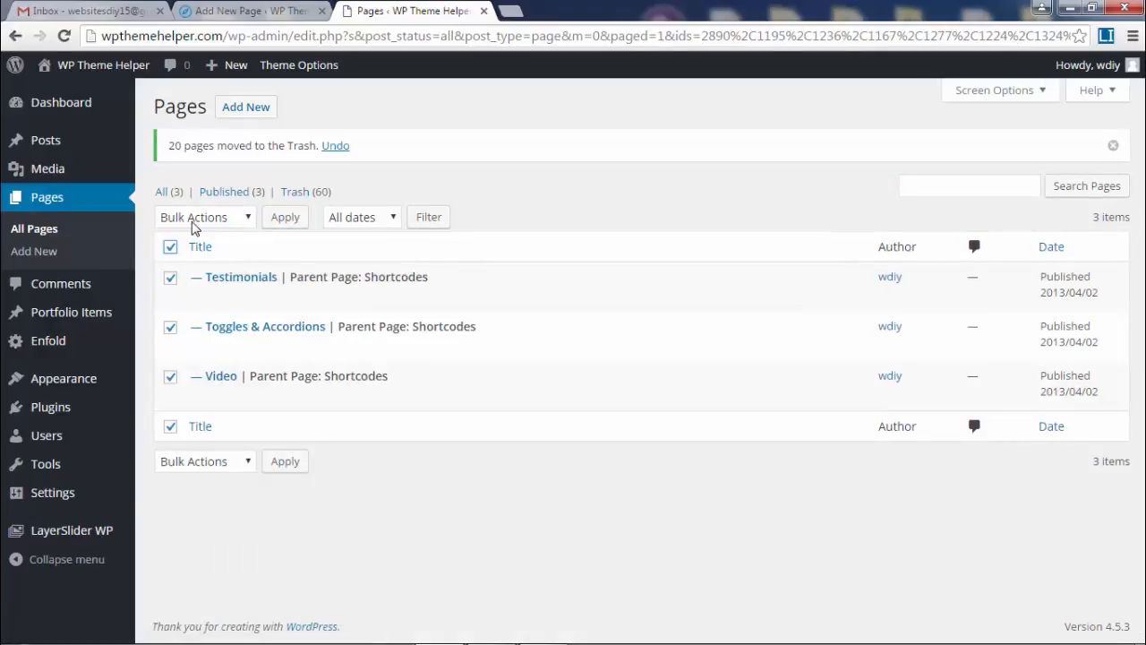
click(202, 217)
click(196, 266)
click(285, 221)
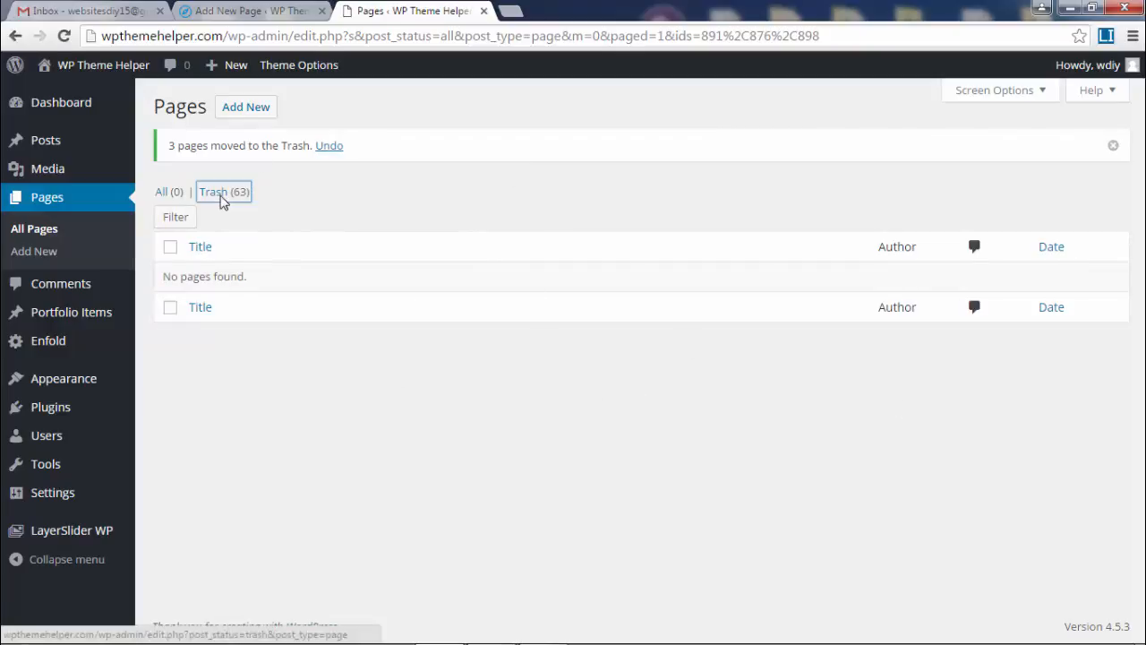
Open the Trash (63) view and scroll through the trashed pages to review them.
click(215, 191)
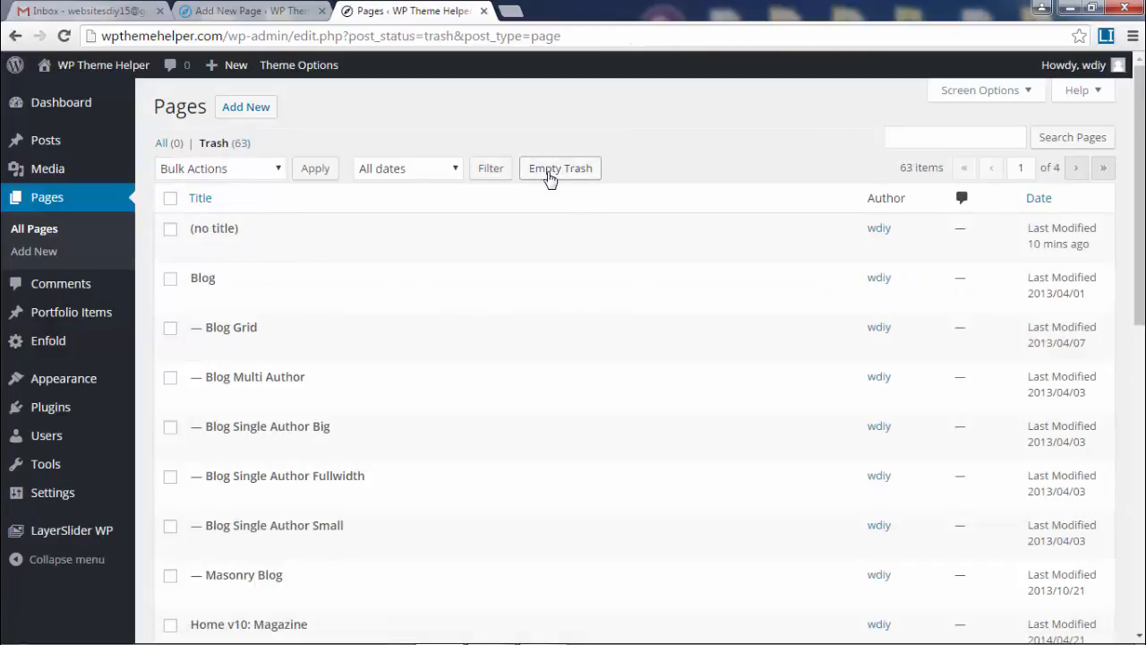
drag(641, 174, 510, 168)
click(540, 107)
scroll(472, 395, down, 3)
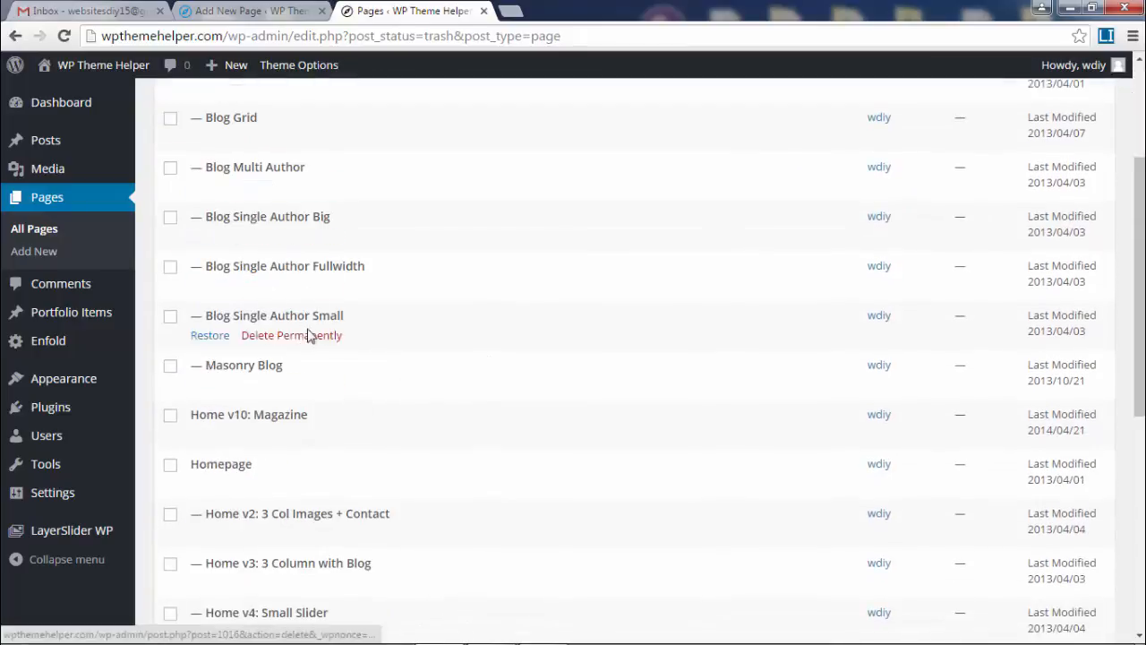
scroll(430, 359, up, 3)
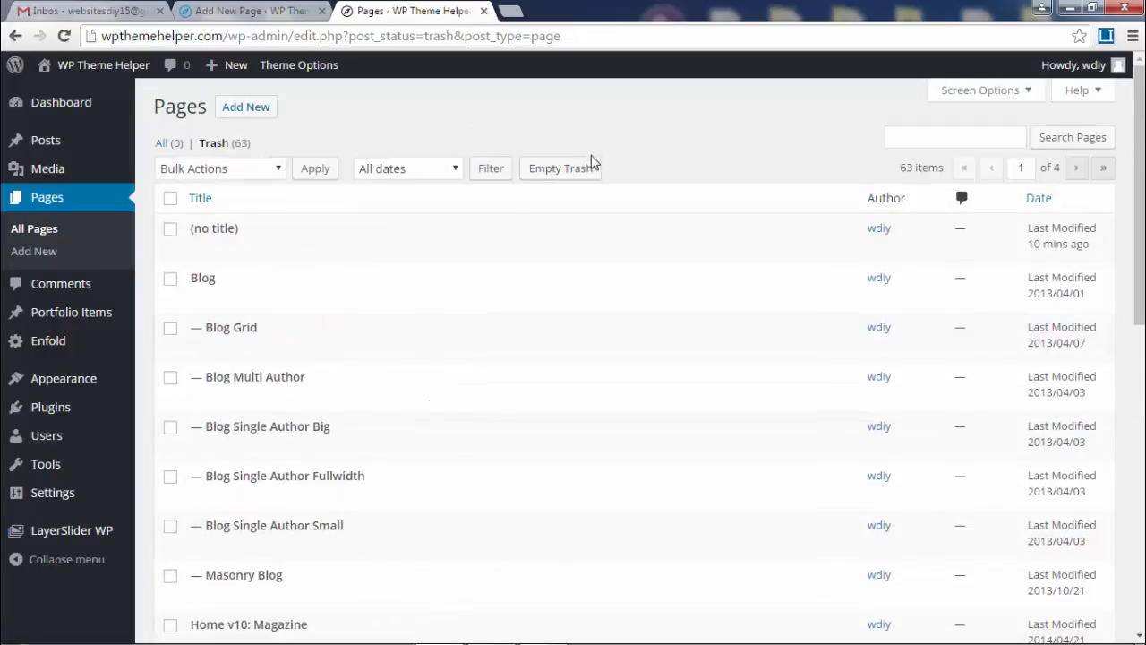
scroll(230, 219, down, 1)
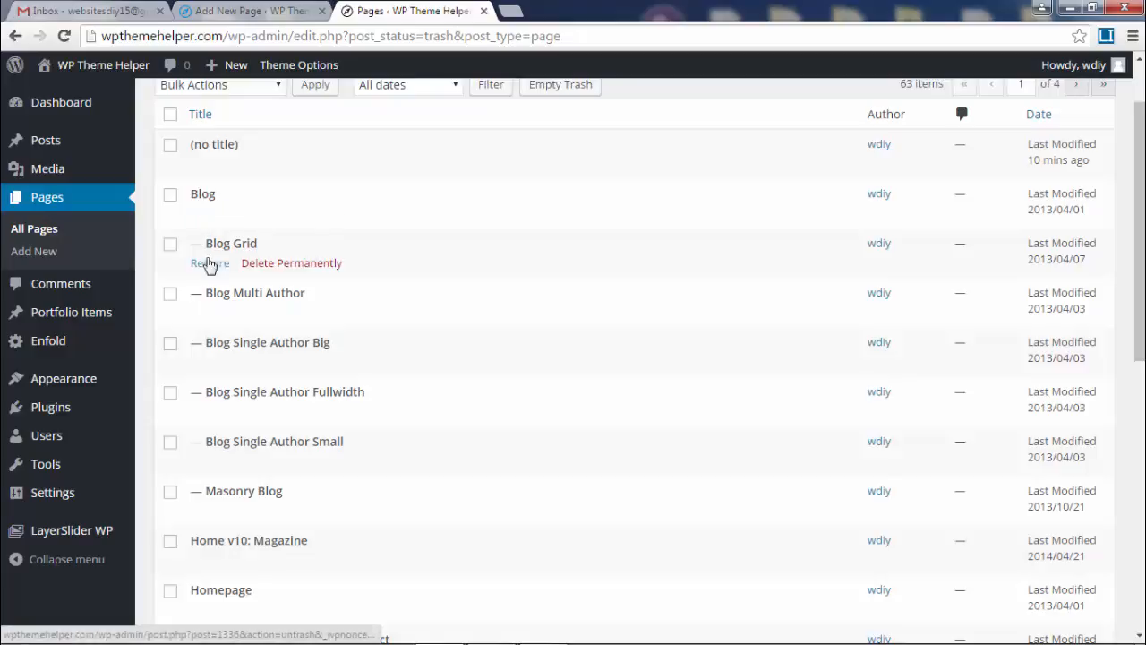
scroll(392, 453, down, 2)
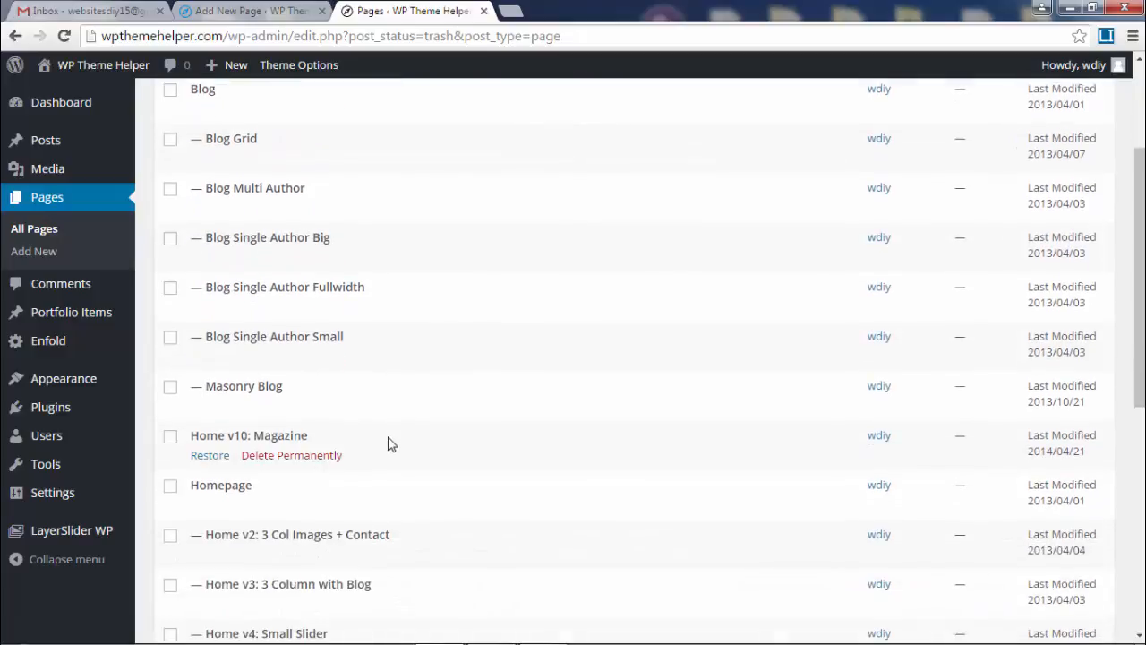
scroll(391, 444, down, 4)
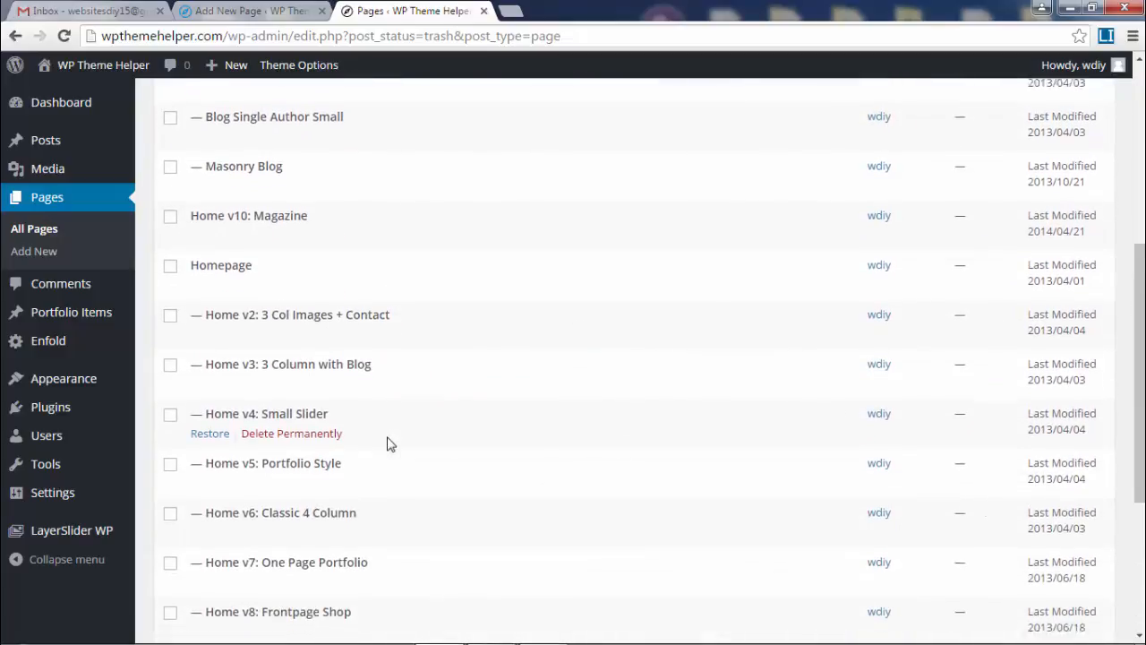
scroll(391, 444, down, 1)
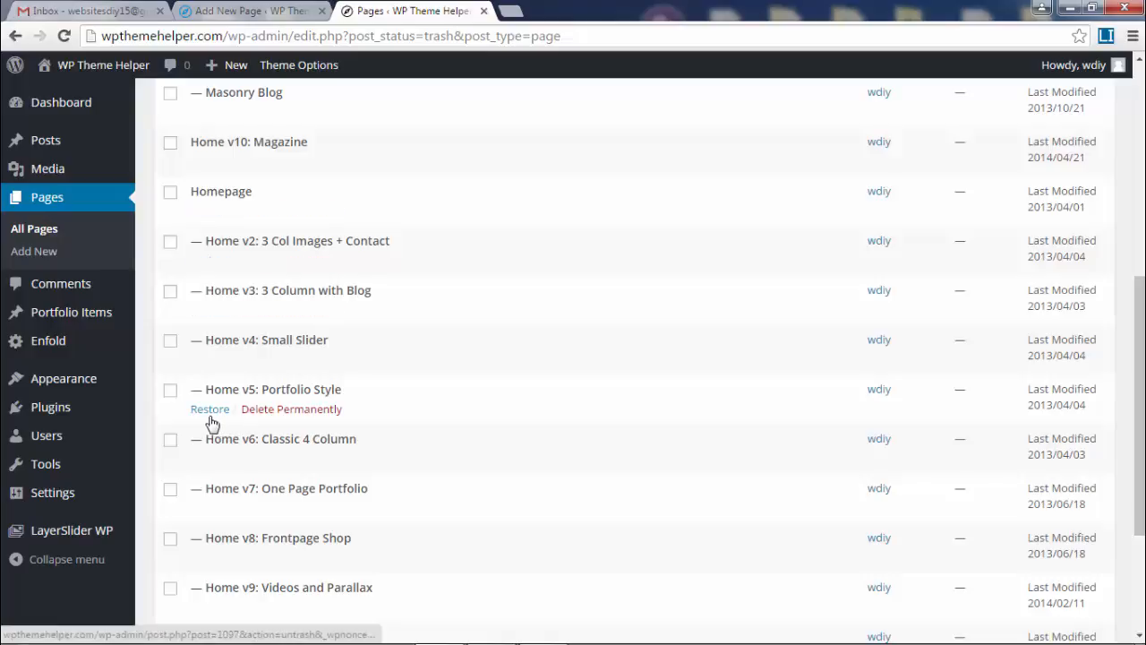
scroll(481, 404, down, 3)
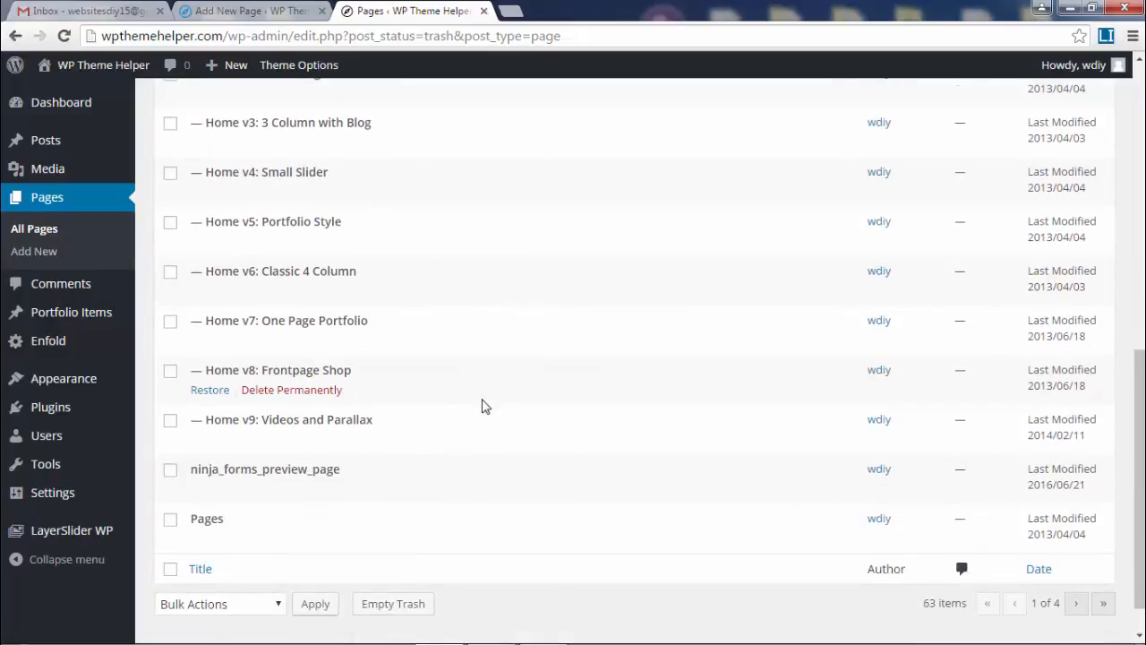
scroll(480, 405, down, 1)
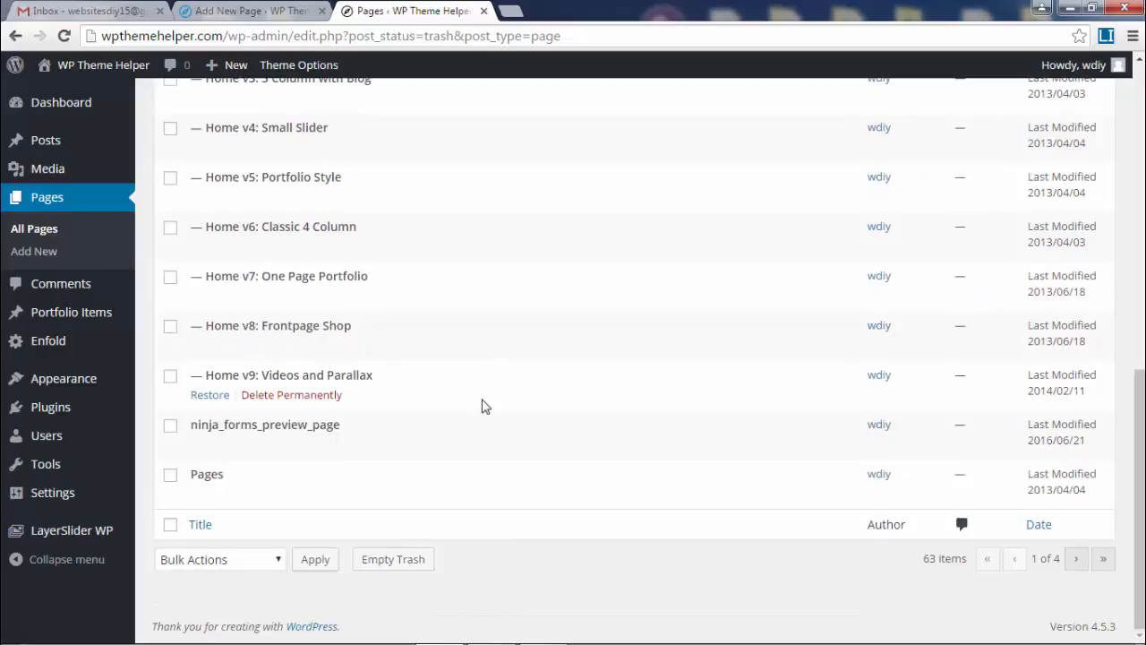
scroll(492, 458, up, 8)
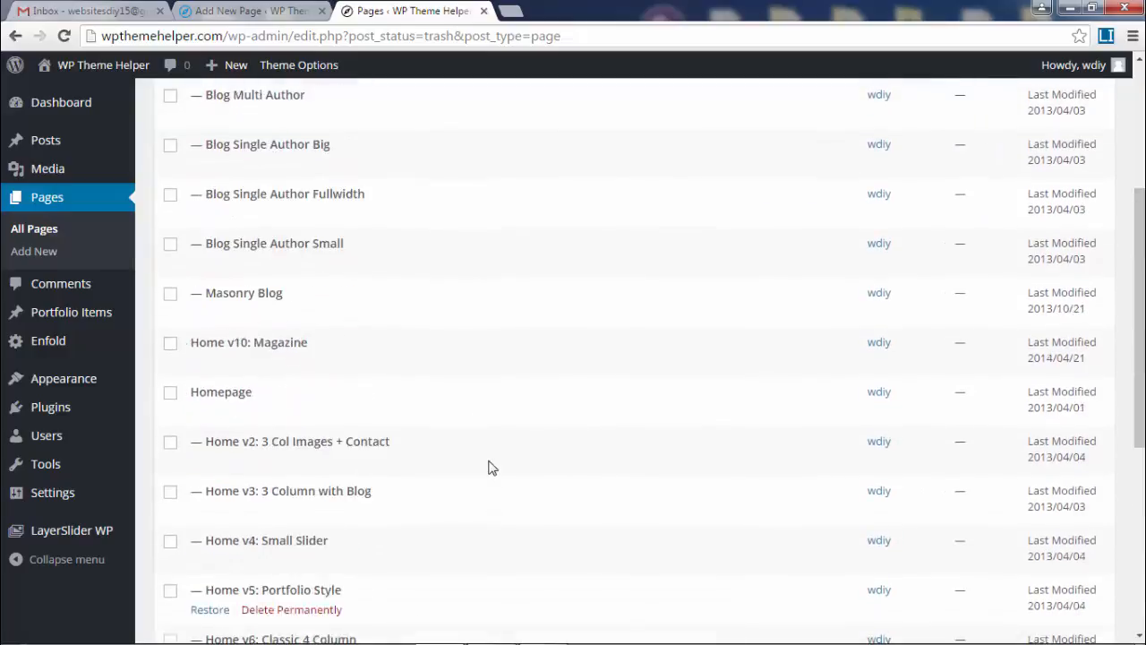